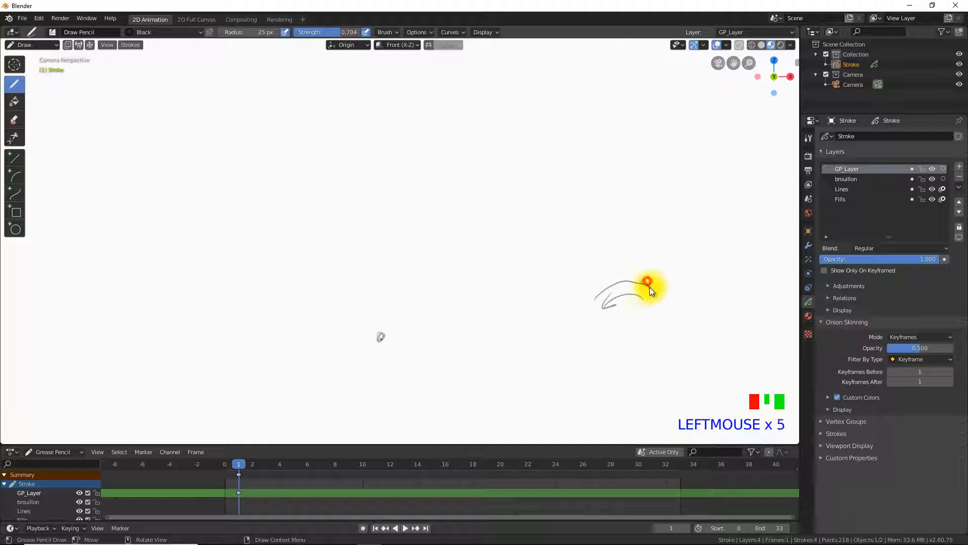
- Sketch a fan of curved swing poses from the small pivot circle, darken the two main curves, and add a small C-curve beside them
mouse_move(381, 338)
left_mouse_down()
mouse_move(354, 98)
mouse_move(350, 280)
mouse_move(361, 298)
mouse_move(351, 101)
mouse_move(371, 341)
mouse_move(381, 337)
mouse_move(297, 258)
left_mouse_up()
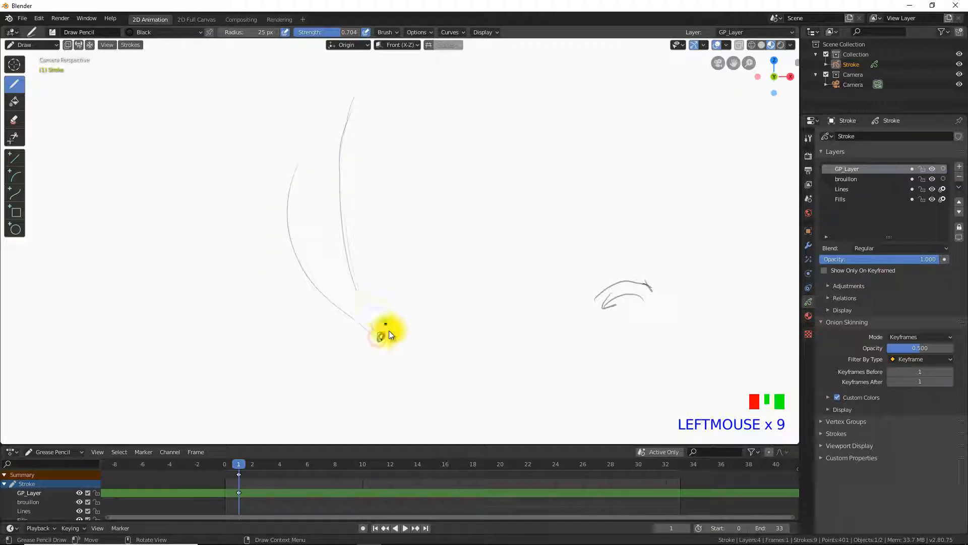
left_click_drag(378, 335, 274, 190)
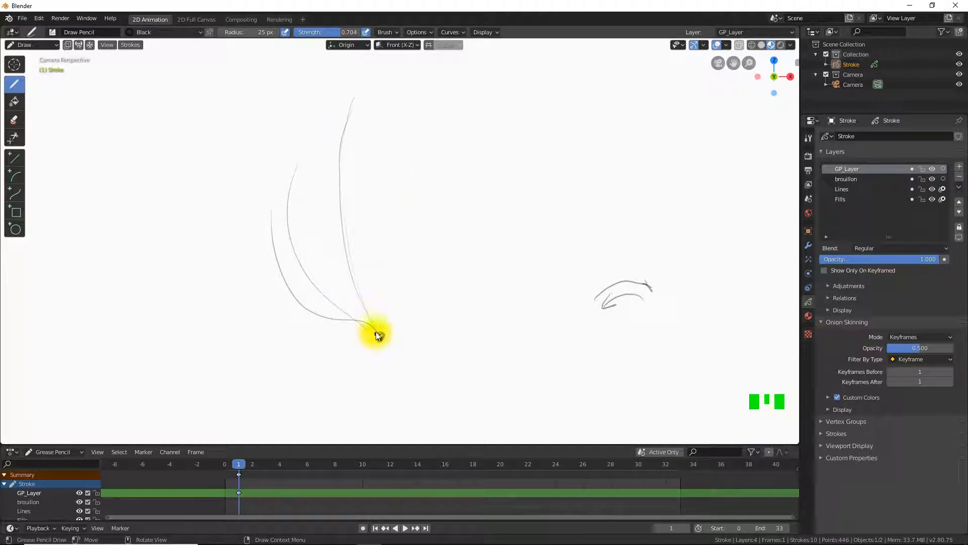
mouse_move(377, 331)
left_mouse_down()
mouse_move(372, 313)
mouse_move(275, 218)
mouse_move(341, 158)
mouse_move(328, 153)
mouse_move(323, 166)
left_mouse_up()
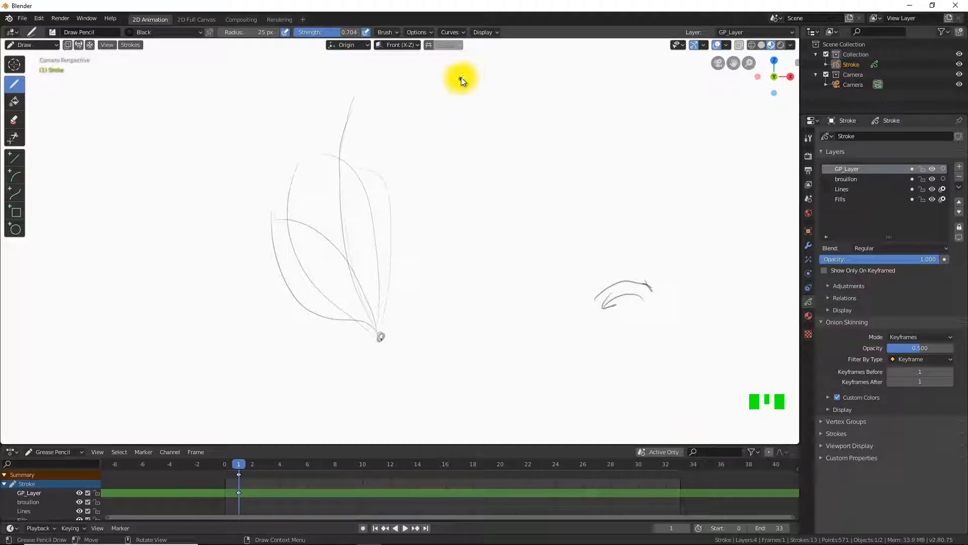
mouse_move(463, 74)
left_mouse_down()
mouse_move(452, 98)
mouse_move(472, 112)
mouse_move(452, 93)
left_mouse_up()
mouse_move(353, 103)
left_mouse_down()
mouse_move(341, 211)
mouse_move(378, 334)
left_mouse_up()
mouse_move(346, 252)
left_mouse_down()
mouse_move(344, 127)
mouse_move(354, 100)
left_mouse_up()
mouse_move(377, 334)
left_mouse_down()
mouse_move(394, 214)
mouse_move(308, 119)
left_mouse_up()
- Sketch a small reversed C-curve opposite the C-curve and an S-curve between the two
mouse_move(570, 75)
left_mouse_down()
mouse_move(576, 88)
mouse_move(557, 119)
mouse_move(564, 114)
left_mouse_up()
left_click(565, 73)
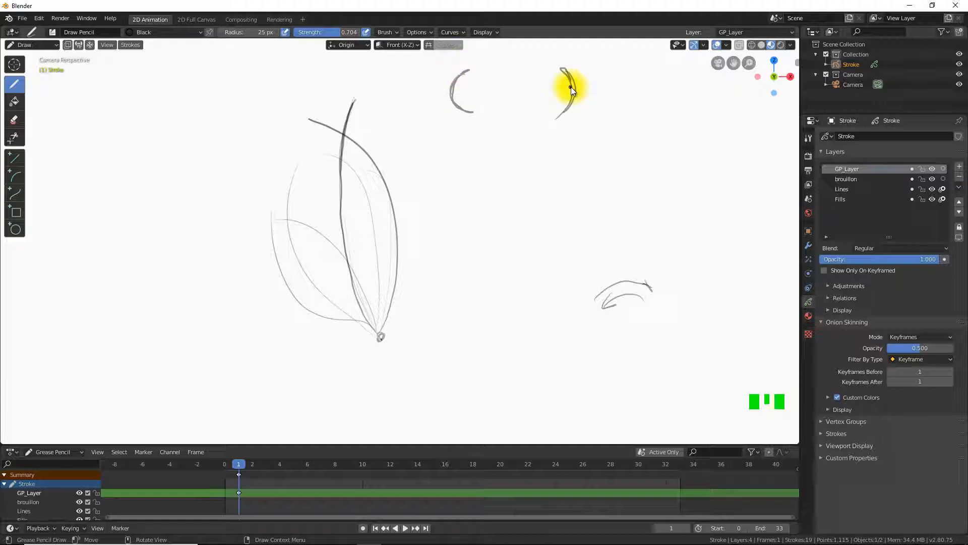
mouse_move(509, 116)
left_mouse_down()
mouse_move(524, 65)
mouse_move(515, 117)
left_mouse_up()
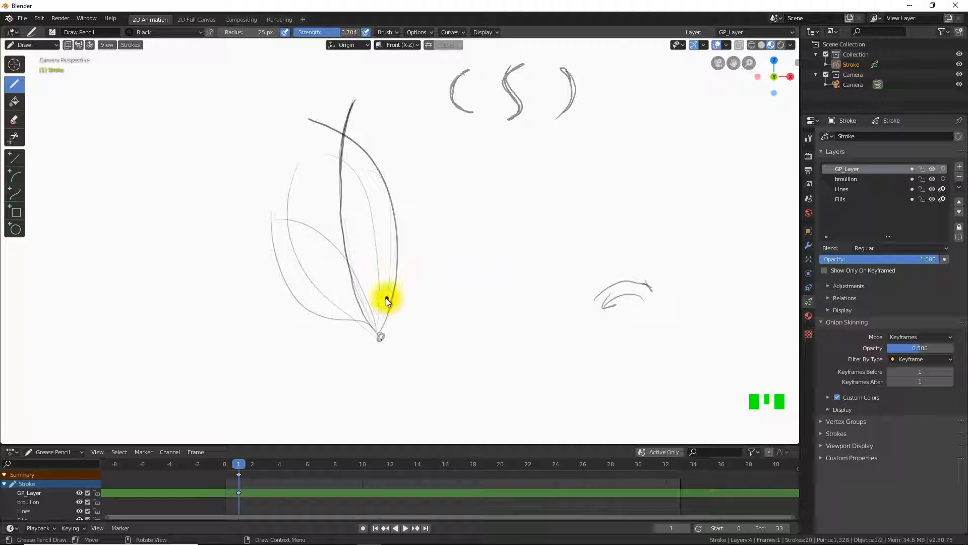
- Erase all the sketches with a box selection and draw one long upright curve bowing left on frame 1
key("b")
mouse_move(226, 373)
left_mouse_down()
mouse_move(621, 114)
mouse_move(655, 58)
mouse_move(651, 69)
left_mouse_up()
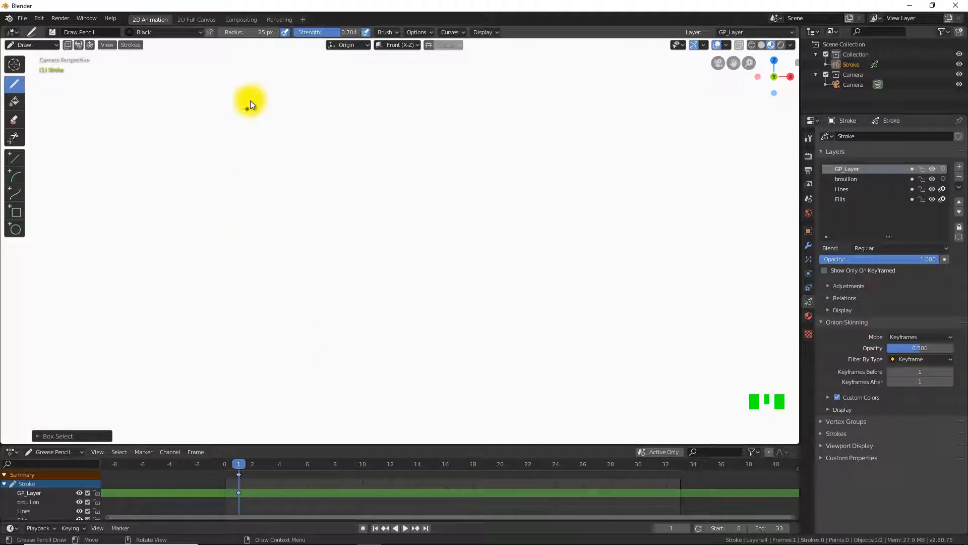
mouse_move(295, 366)
left_mouse_down()
mouse_move(268, 301)
mouse_move(272, 104)
left_mouse_up()
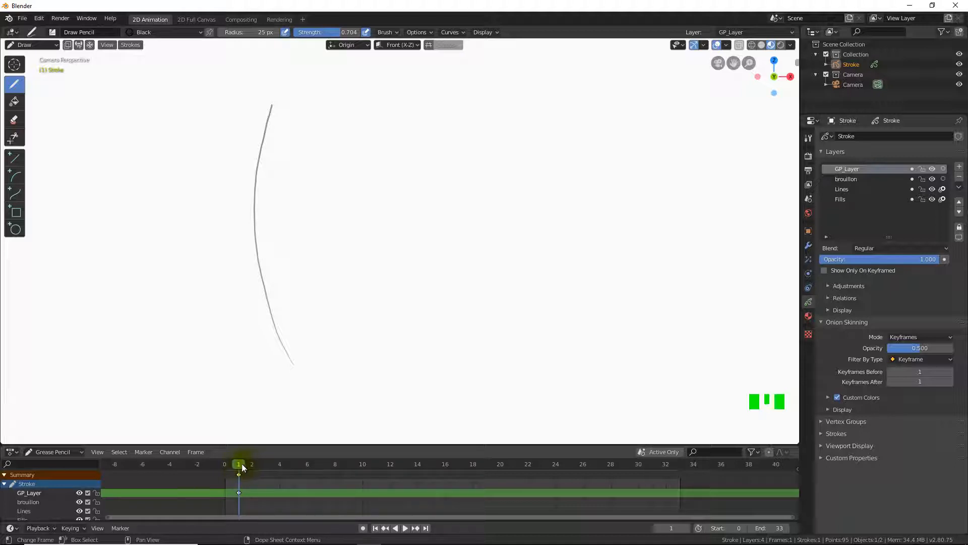
- At frame 3, switch to Edit Mode, select the whole curve and rotate it so that its upper end leans further left
left_click_drag(248, 465, 265, 466)
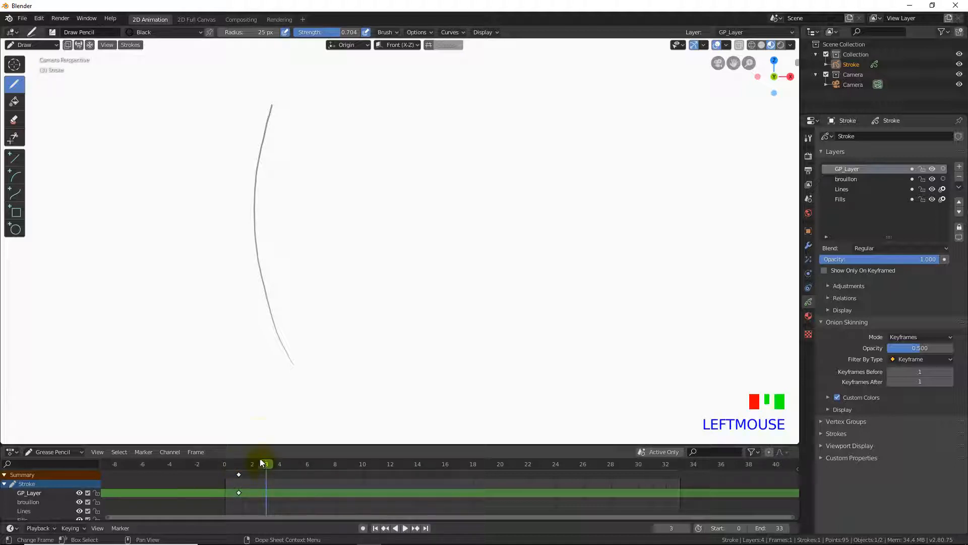
left_click(50, 45)
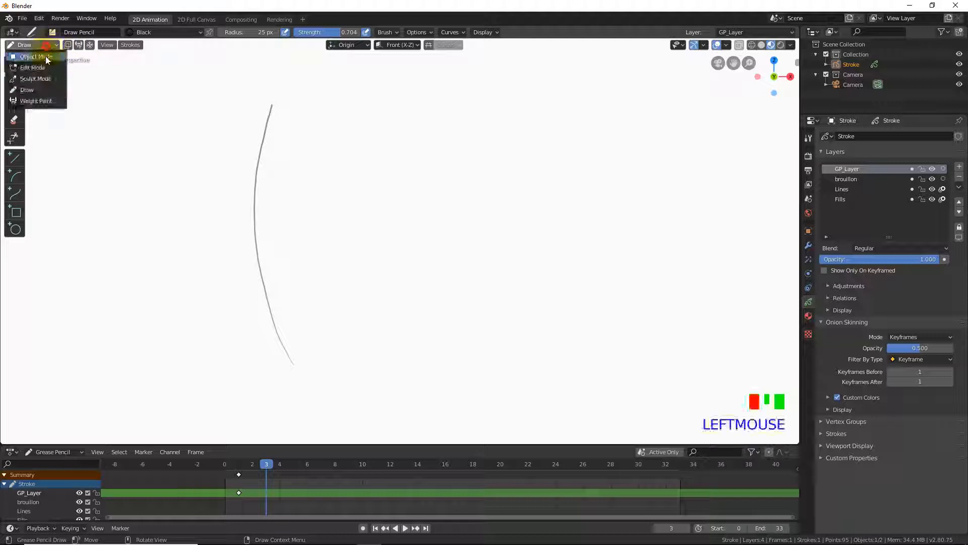
left_click(43, 66)
left_click_drag(207, 98, 423, 382)
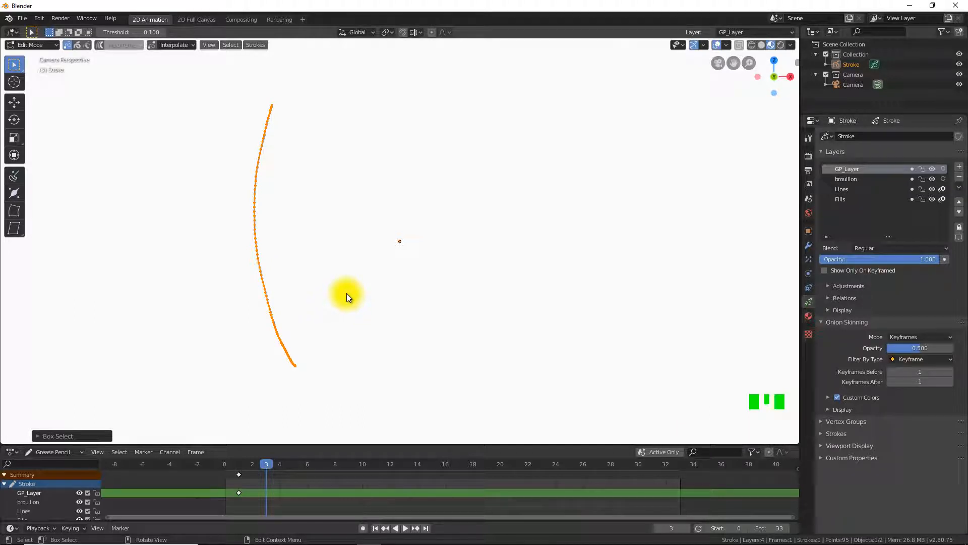
key("r")
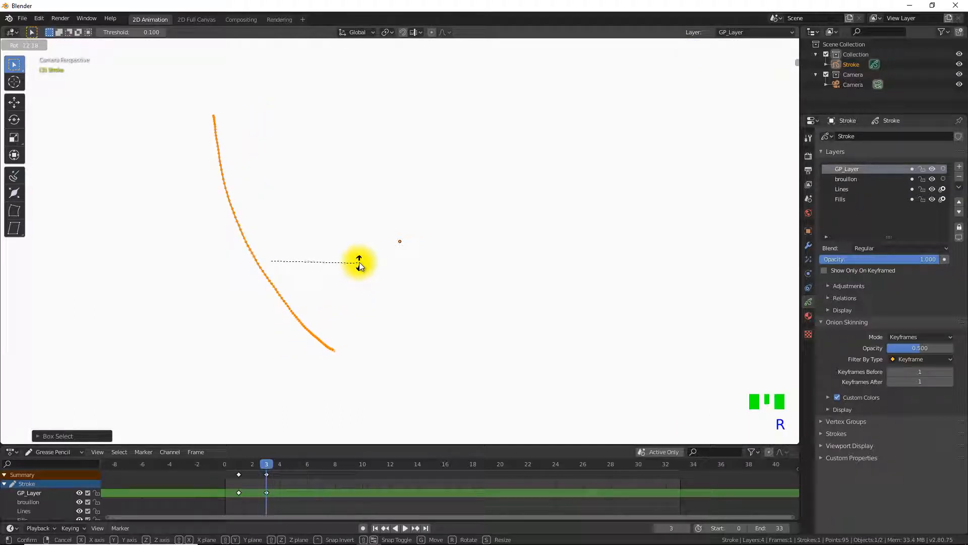
left_click(359, 262)
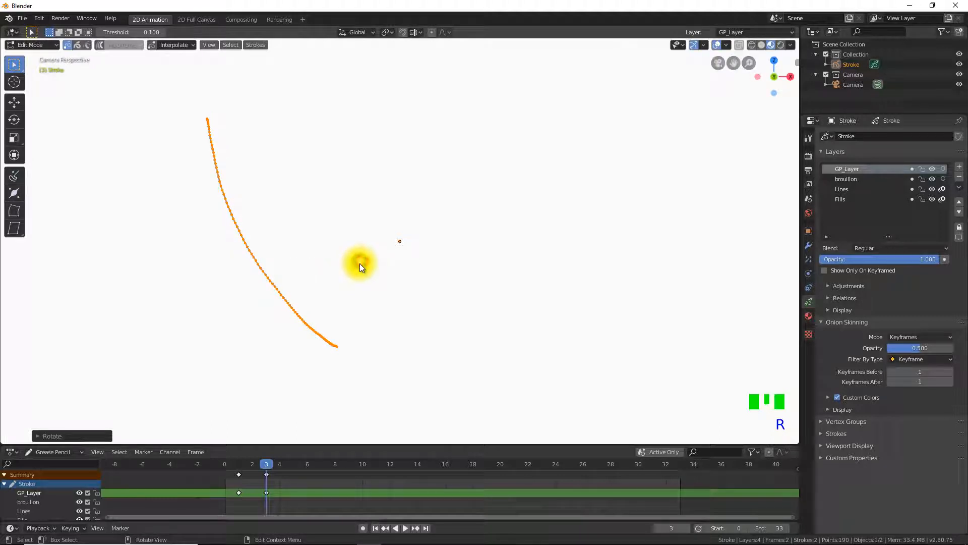
- Enable onion skinning for GP_Layer and move the rotated curve so its lower end meets the base of the frame 1 curve
left_click(942, 171)
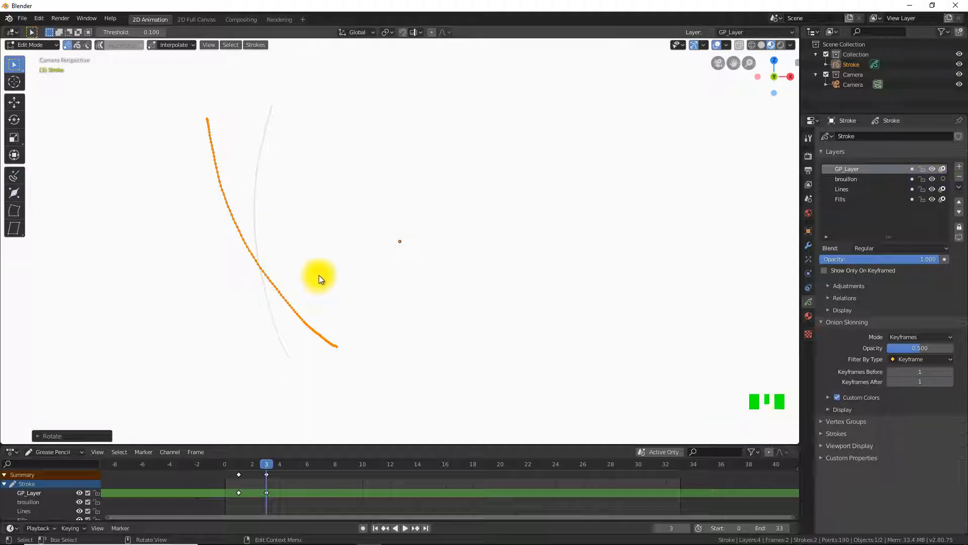
key("g")
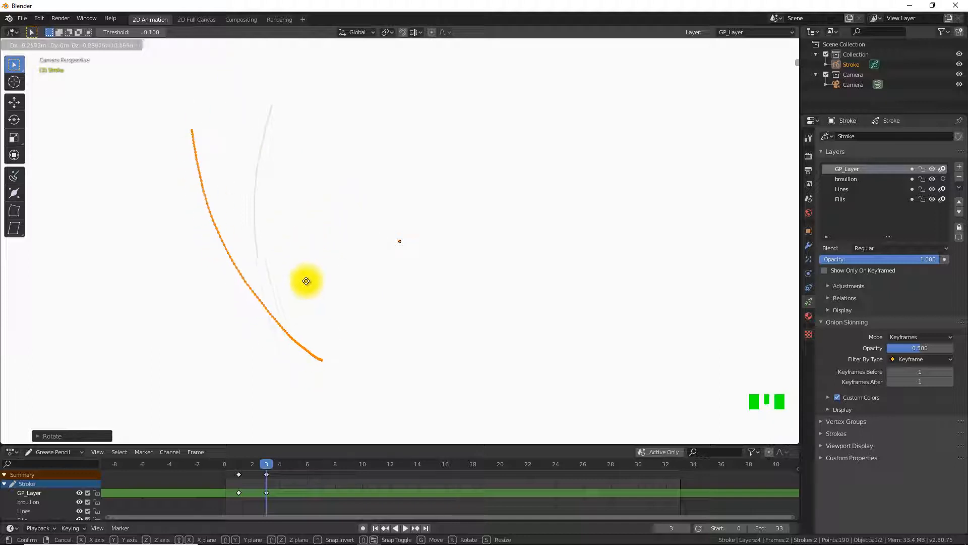
left_click(303, 273)
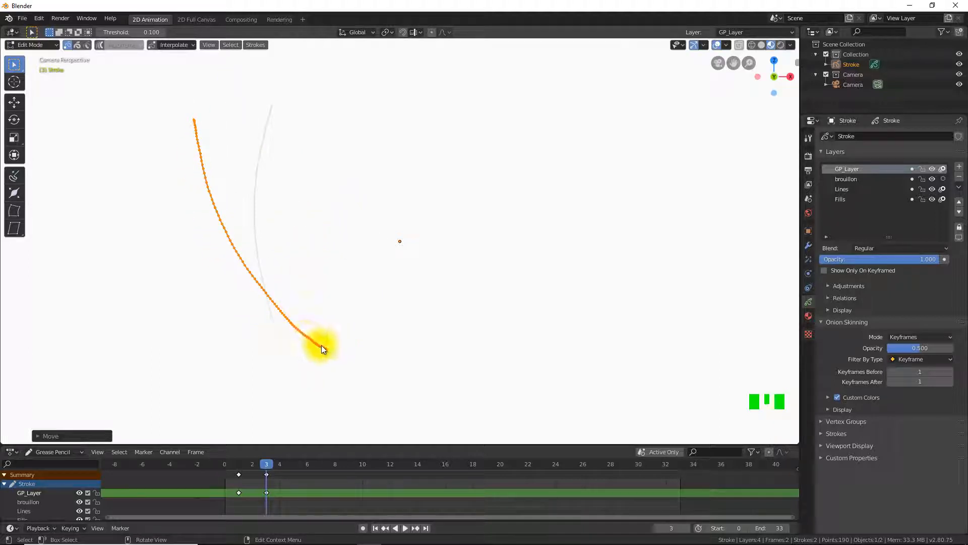
key("g")
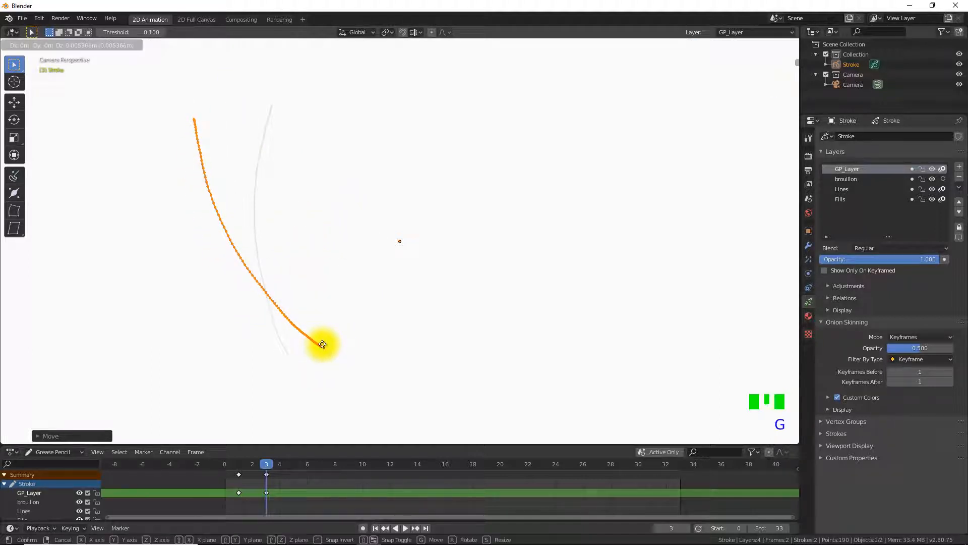
left_click(296, 361)
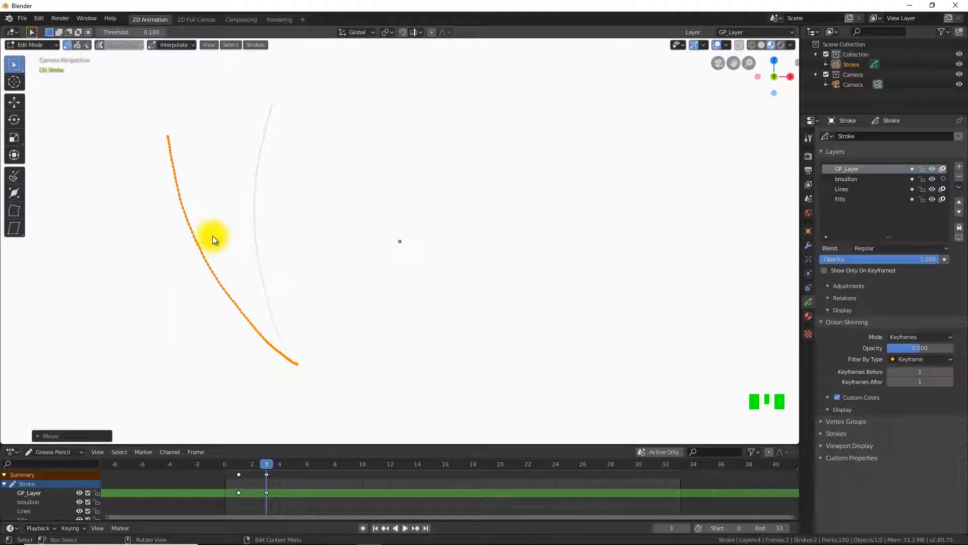
key("g")
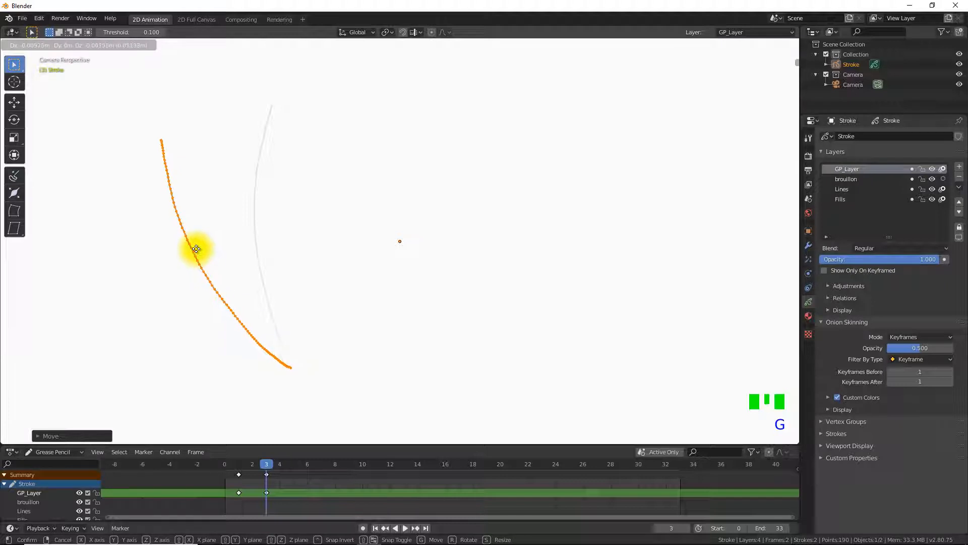
left_click(198, 246)
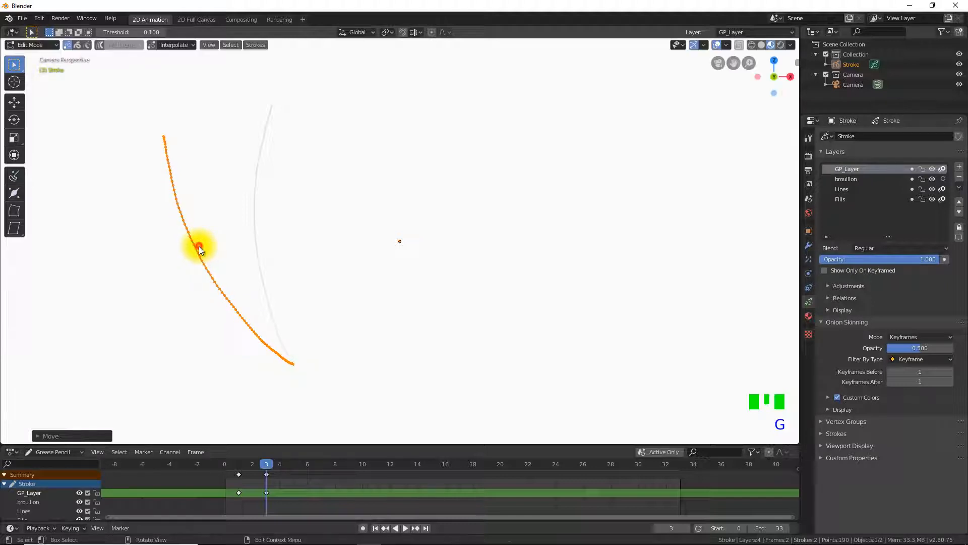
- Return to Draw mode and disable onion skinning for GP_Layer
left_click(48, 45)
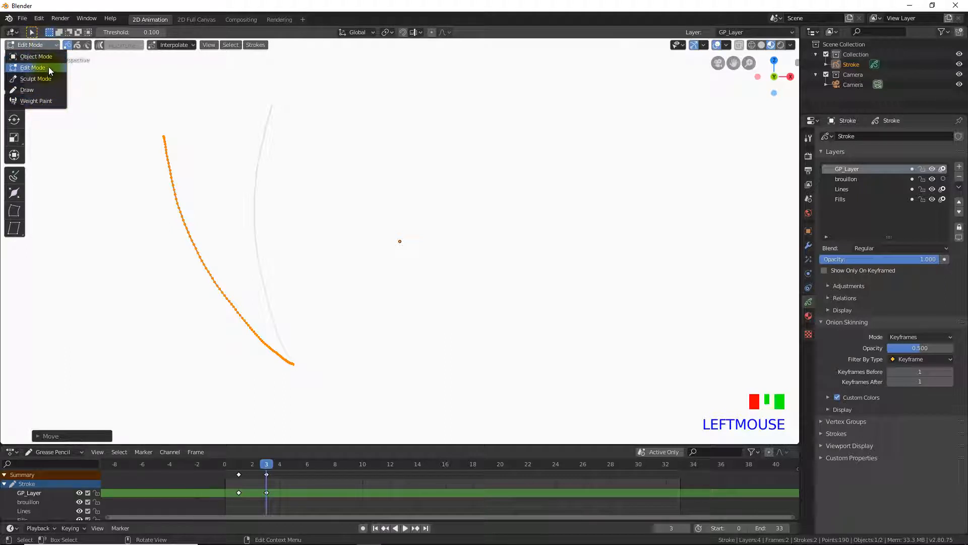
left_click(46, 91)
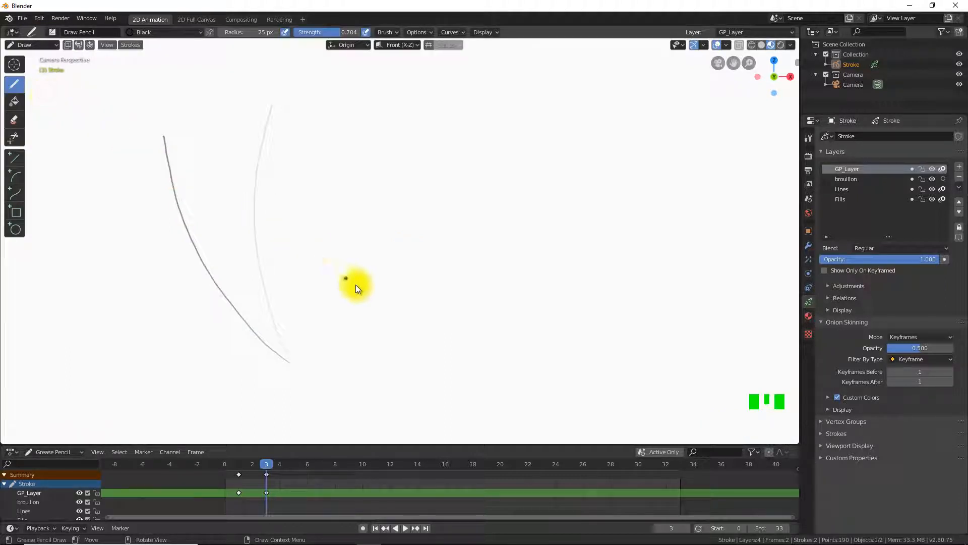
left_click(943, 178)
left_click(943, 178)
left_click(943, 168)
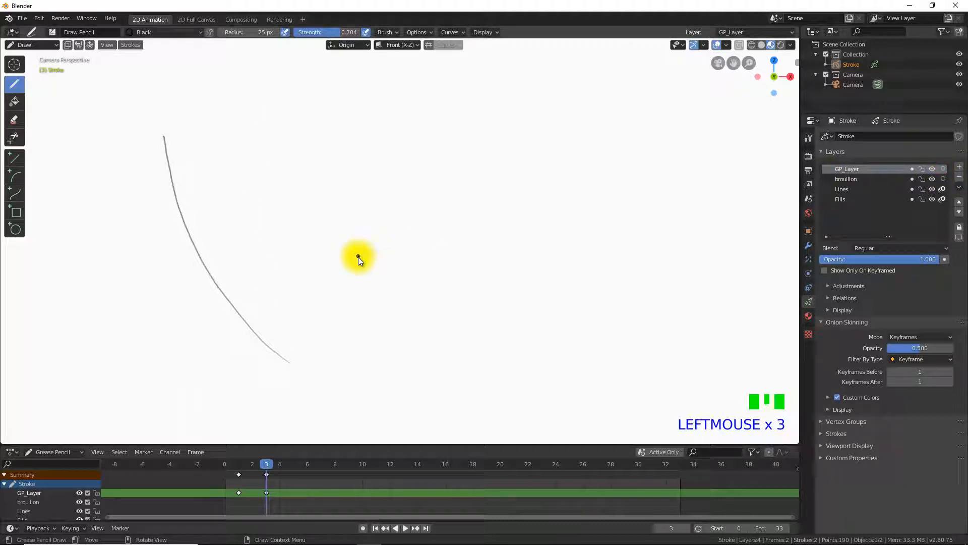
- Flip repeatedly between the GP_Layer keyframes at frames 1 and 3 to examine the curve's swing
left_click(281, 495)
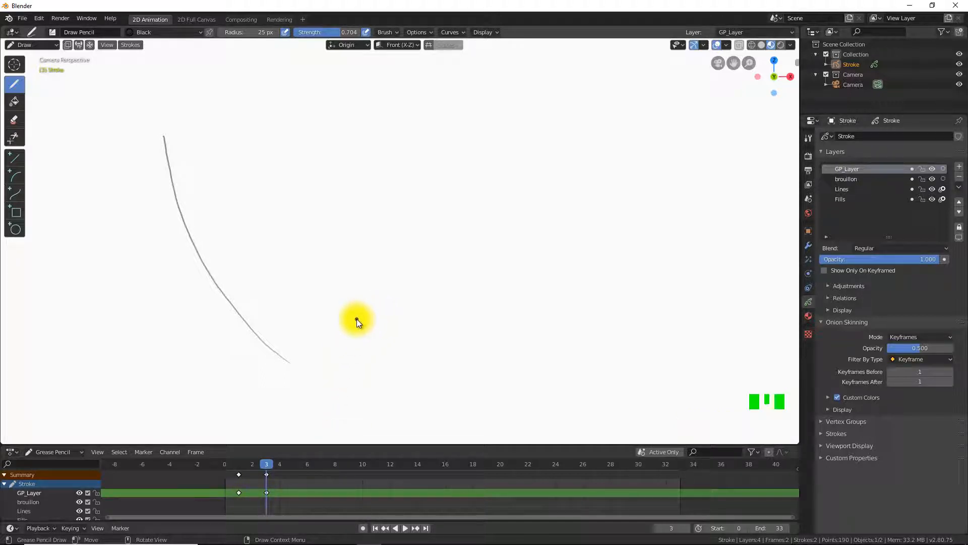
key("Down")
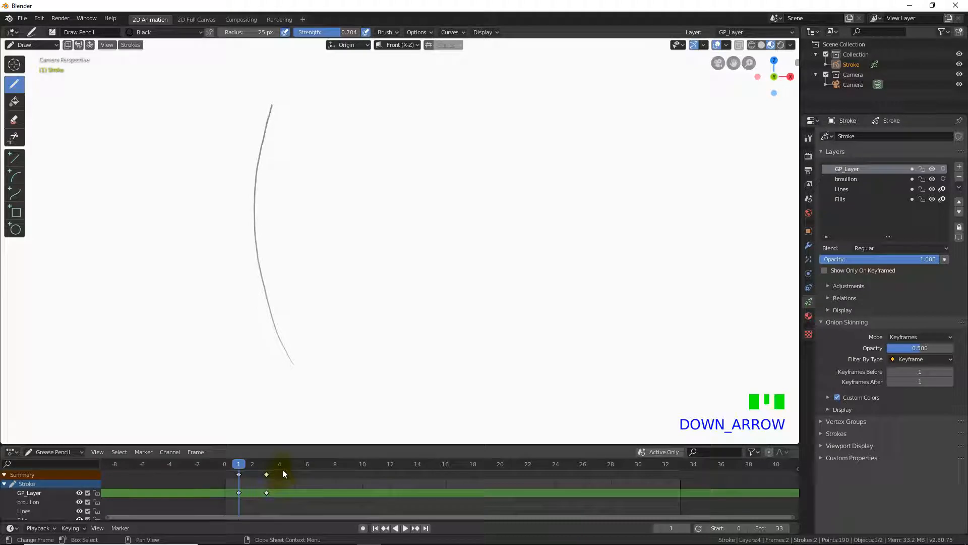
left_click(237, 481)
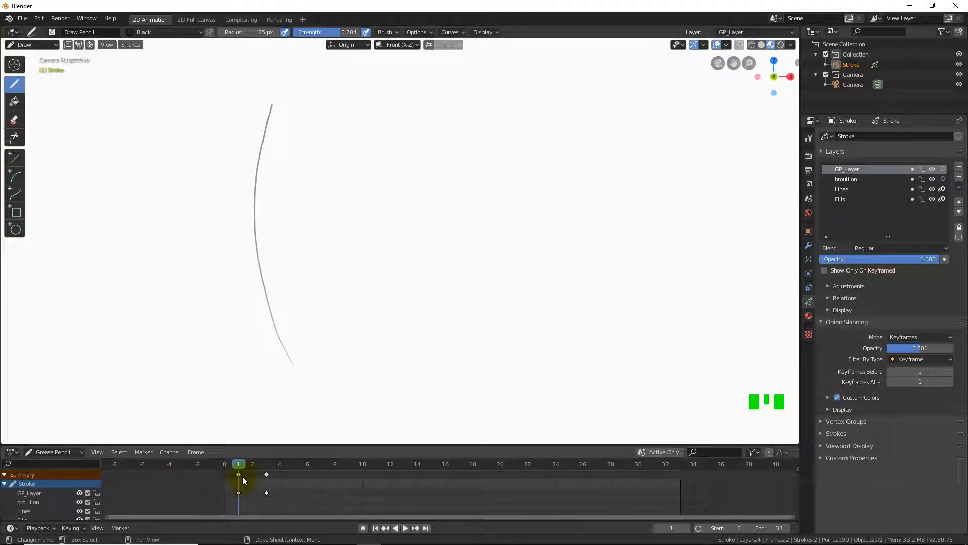
key("Up")
key("Up")
left_click(291, 497)
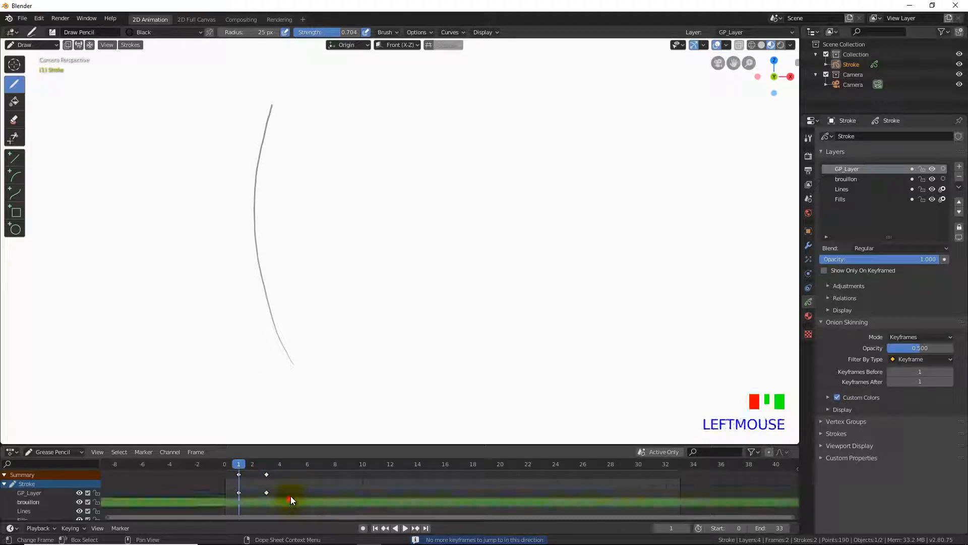
left_click(293, 492)
key("Up")
key("Down")
key("Up")
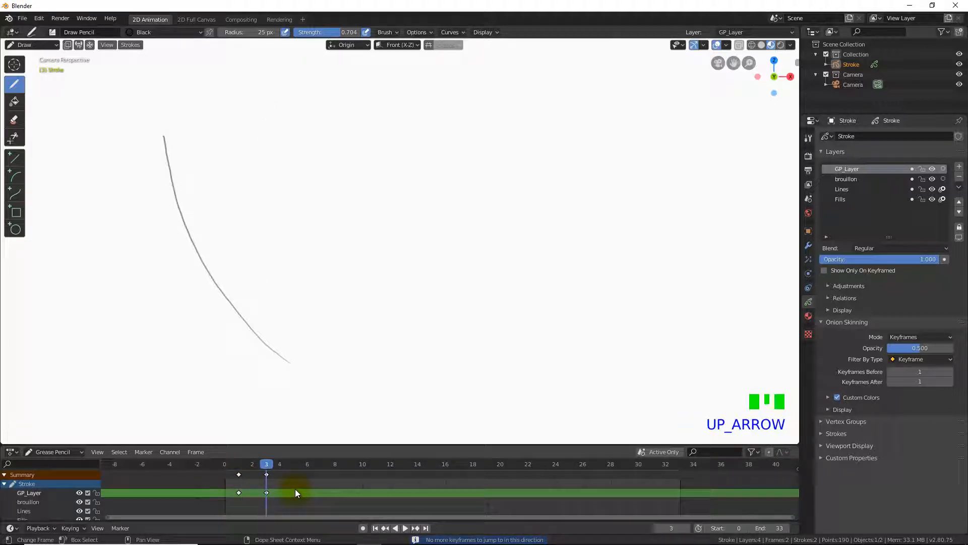
key("Down")
key("Up")
key("Down")
key("Up")
key("Down")
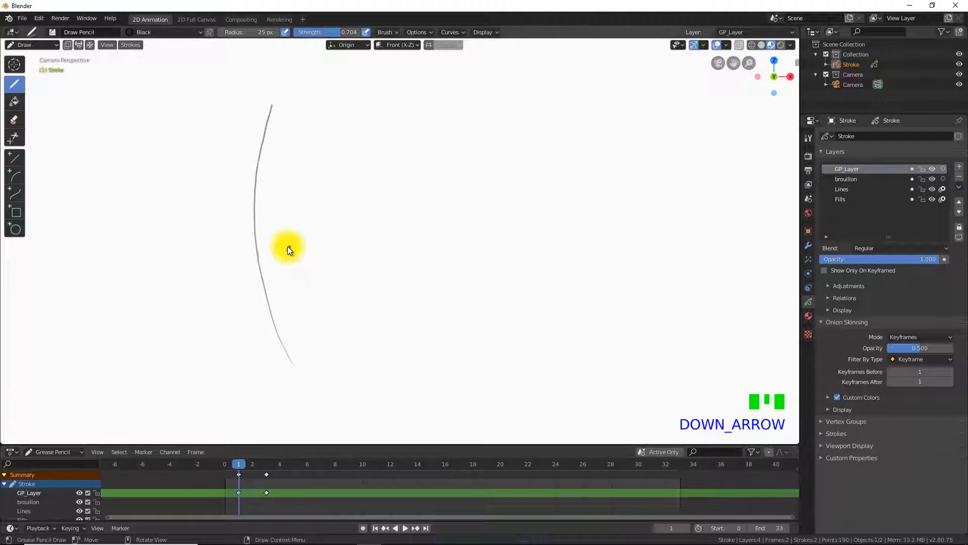
key("Up")
key("Down")
key("Up")
key("Down")
key("Up")
key("Down")
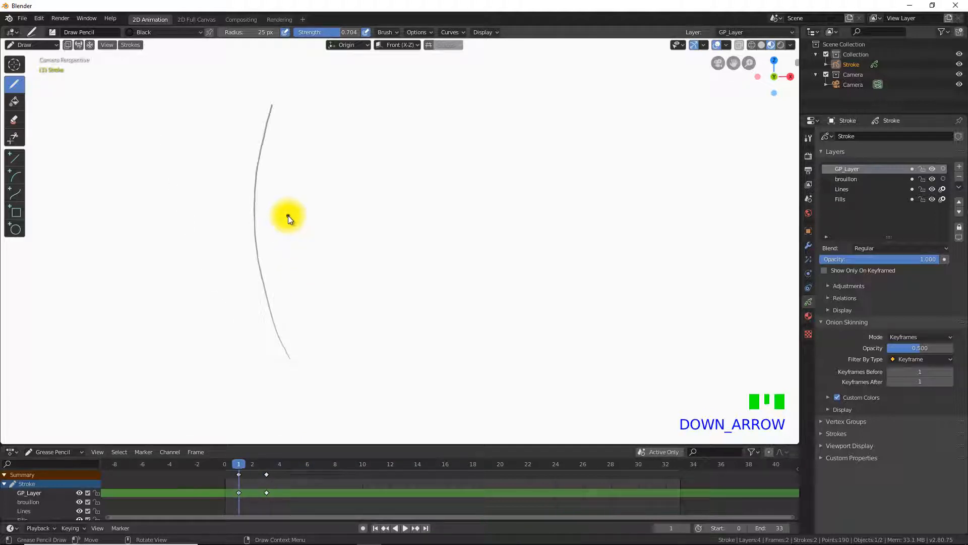
key("Up")
key("Down")
key("Up")
key("Down")
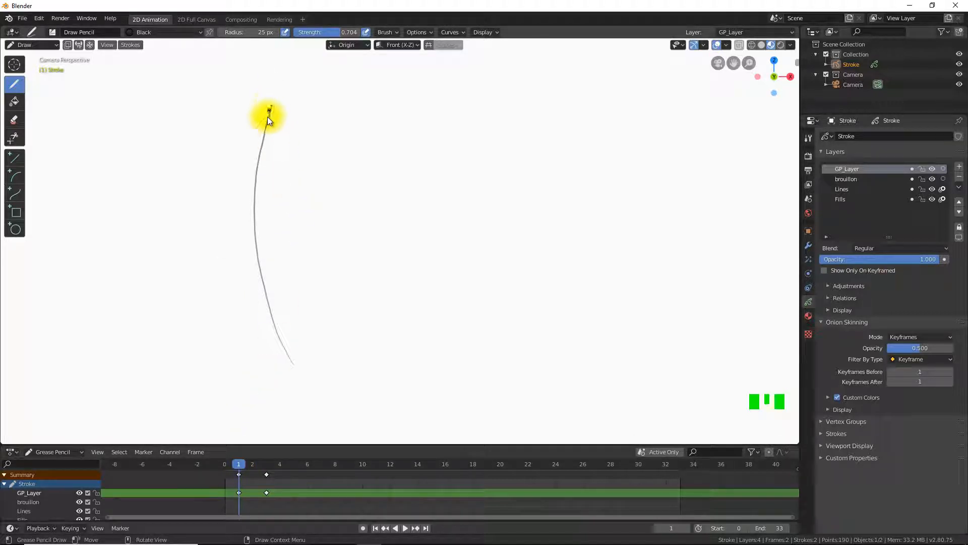
- In Edit Mode on frame 1, duplicate the curve and place the copy well to the right of the original
left_click(45, 47)
left_click(45, 67)
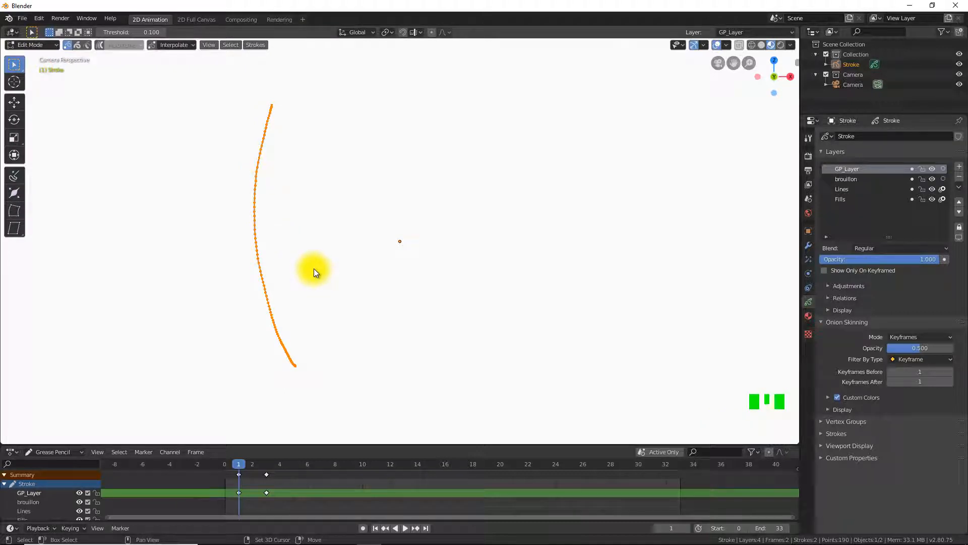
key("shift+d")
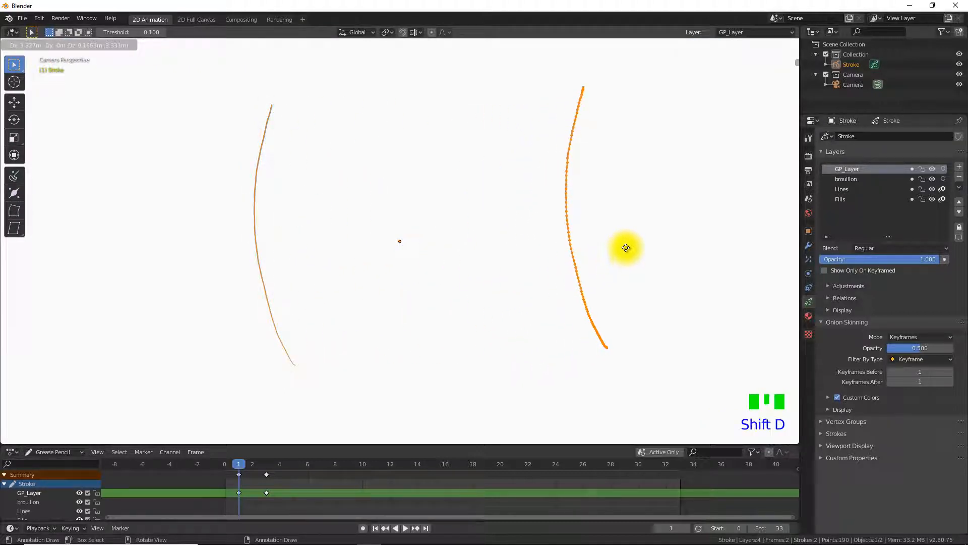
left_click(630, 250)
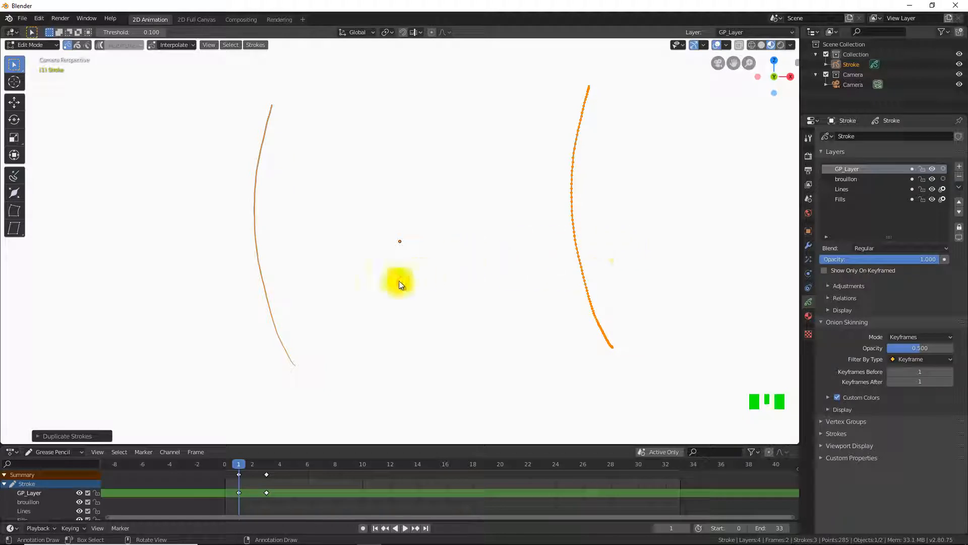
- Go to frame 3, enable onion skinning for GP_Layer and switch to Draw mode
left_click_drag(240, 464, 266, 474)
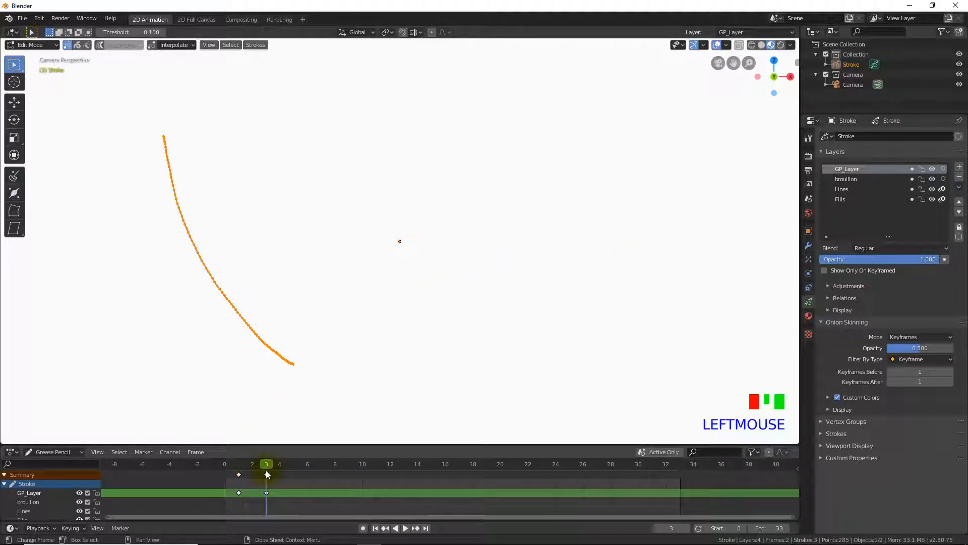
left_click(943, 169)
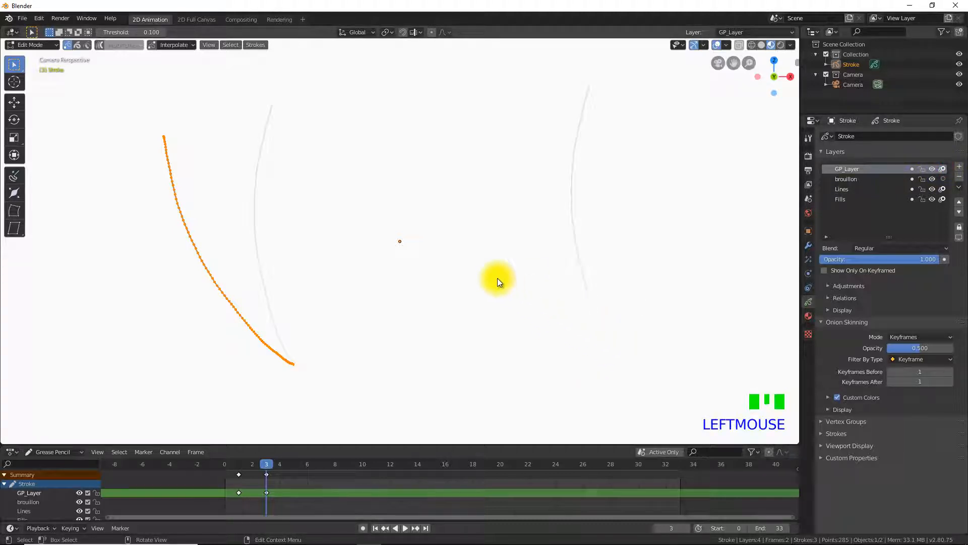
left_click(50, 46)
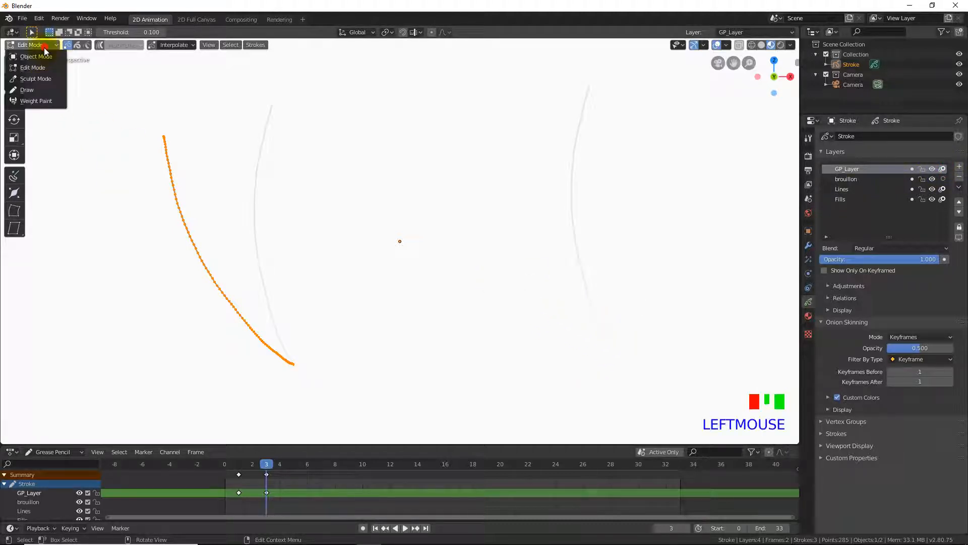
left_click(43, 96)
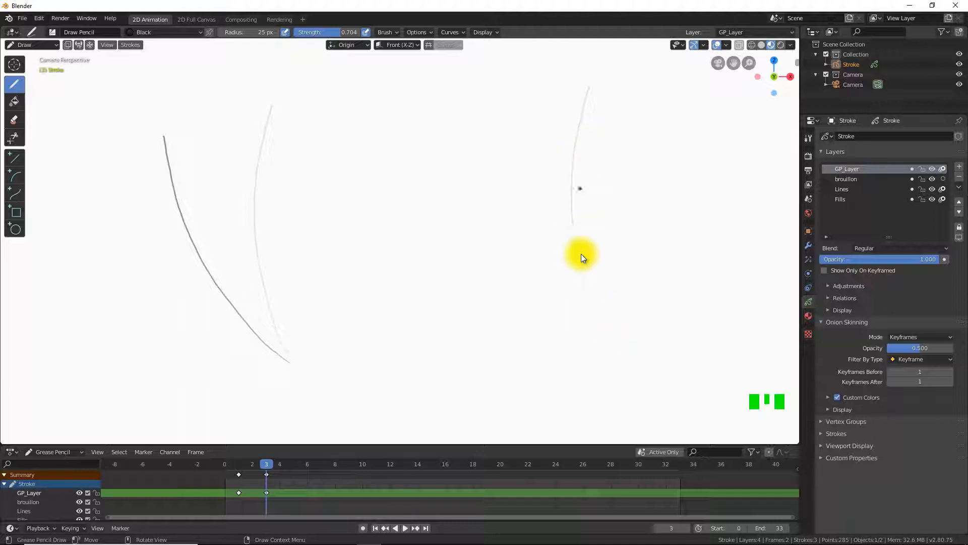
- Try to draw a strongly bent curve from the base of the onion-skinned copy, undoing the last stray strokes
mouse_move(610, 346)
left_mouse_down()
mouse_move(500, 253)
mouse_move(540, 216)
mouse_move(598, 347)
mouse_move(608, 341)
left_mouse_up()
left_click_drag(587, 331, 607, 342)
left_click_drag(587, 331, 608, 342)
left_click_drag(585, 331, 606, 341)
left_click_drag(589, 333, 600, 337)
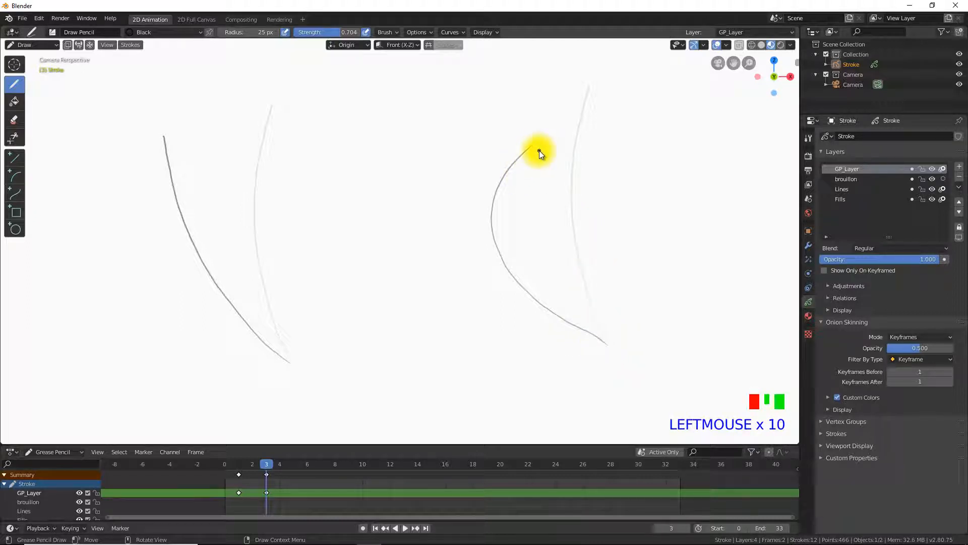
key("ctrl+z")
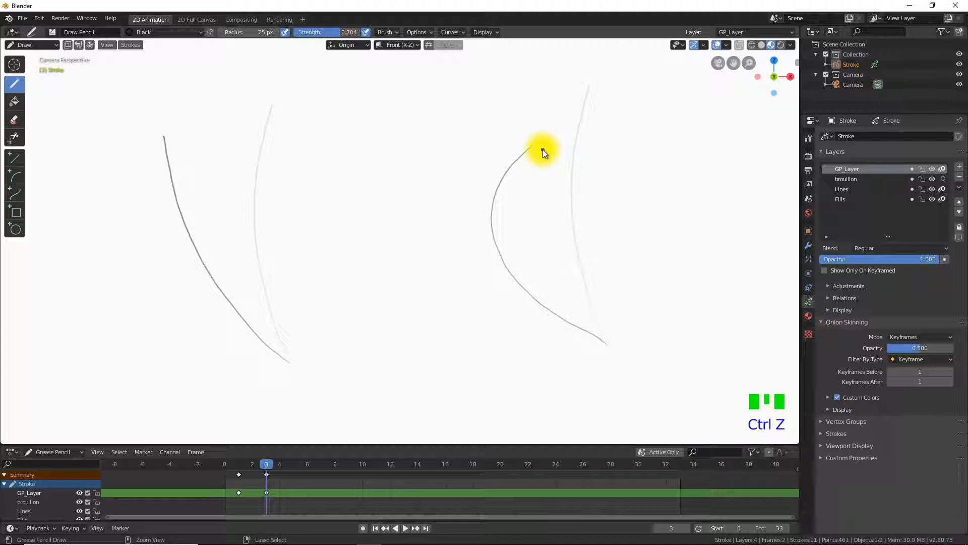
key("ctrl+z")
left_click(552, 189)
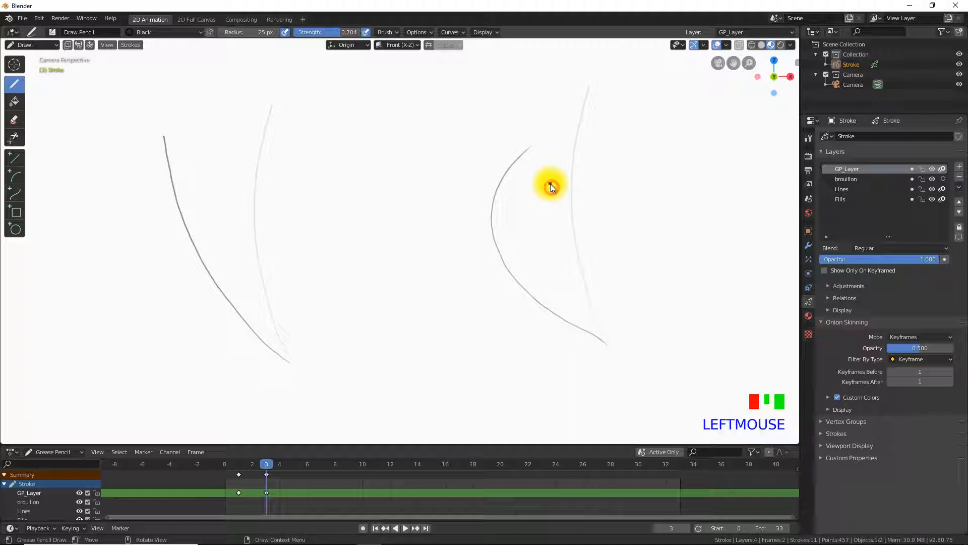
key("ctrl+z")
key("ctrl+z")
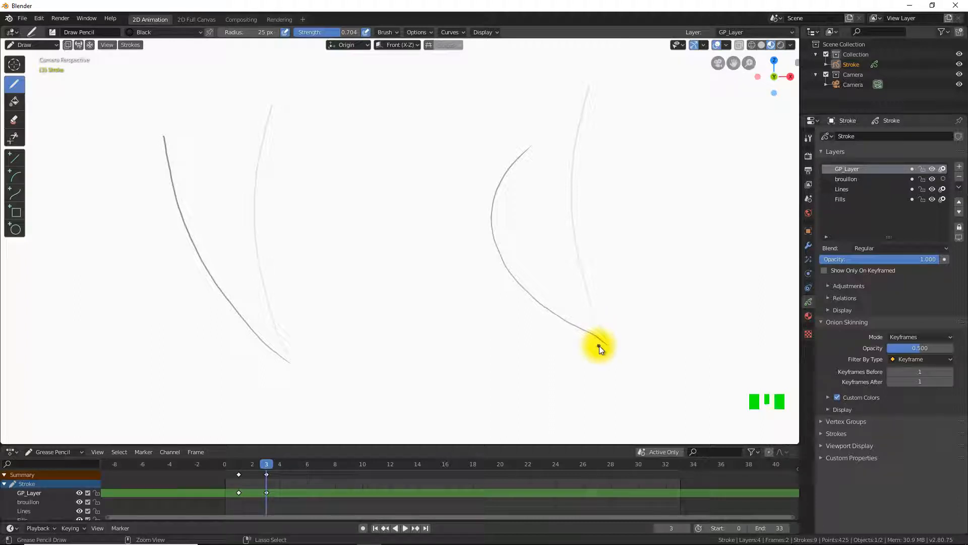
- Erase the attempted curve and redraw a smooth, strongly bent curve on frame 3 from the base of the onion-skinned copy
mouse_move(597, 343)
left_mouse_down("ctrl")
mouse_move(610, 343)
mouse_move(583, 332)
left_mouse_up("ctrl")
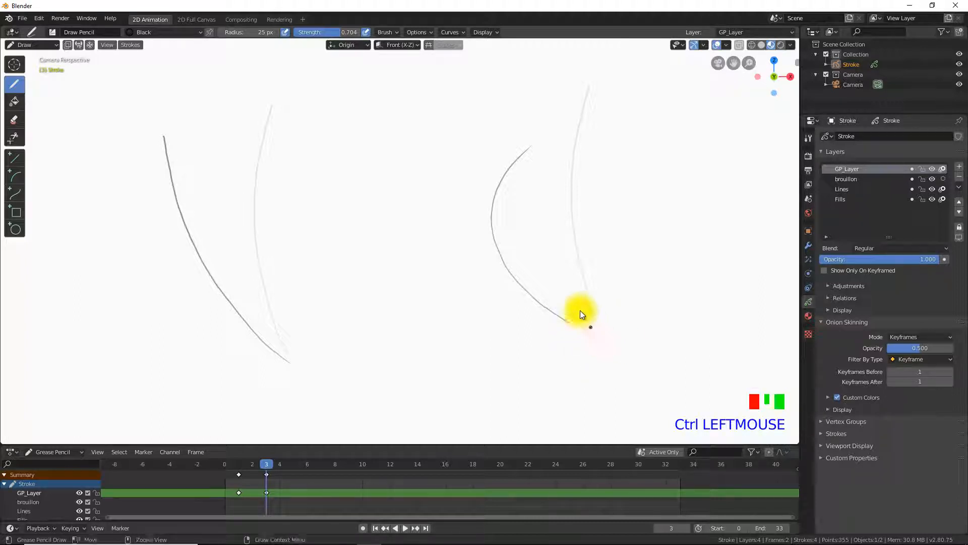
left_click(588, 330)
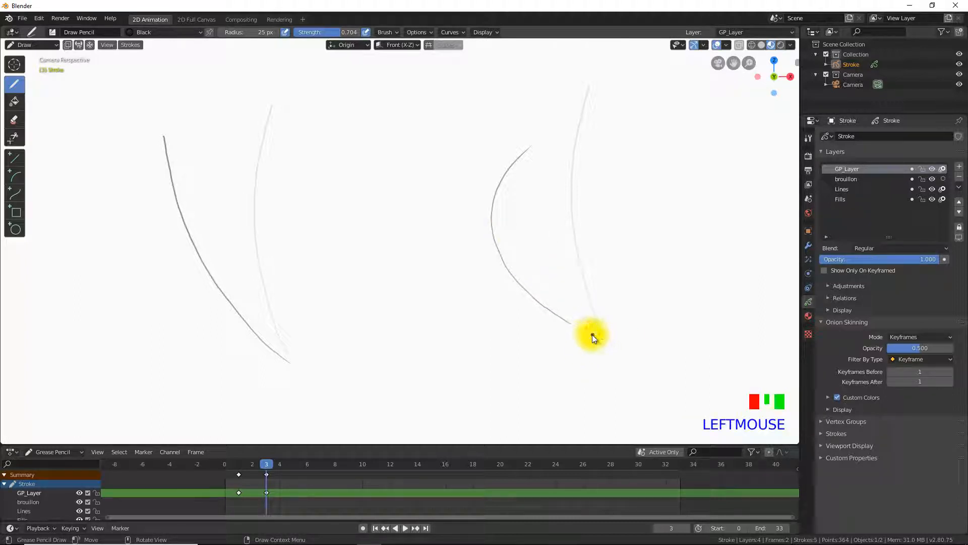
mouse_move(580, 328)
left_mouse_down()
mouse_move(602, 339)
mouse_move(522, 290)
mouse_move(501, 218)
mouse_move(509, 180)
mouse_move(549, 292)
left_mouse_up()
left_click(599, 338, "ctrl")
mouse_move(607, 347)
left_mouse_down("ctrl")
mouse_move(565, 329)
mouse_move(498, 180)
mouse_move(550, 130)
left_mouse_up("ctrl")
left_click(610, 349)
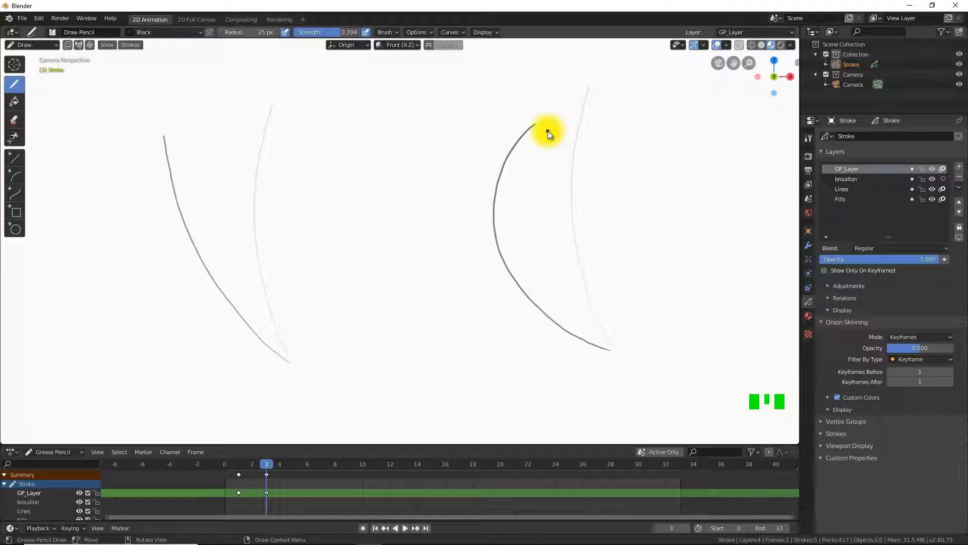
- Disable onion skinning for GP_Layer and return to the keyframe at frame 1
left_click(943, 170)
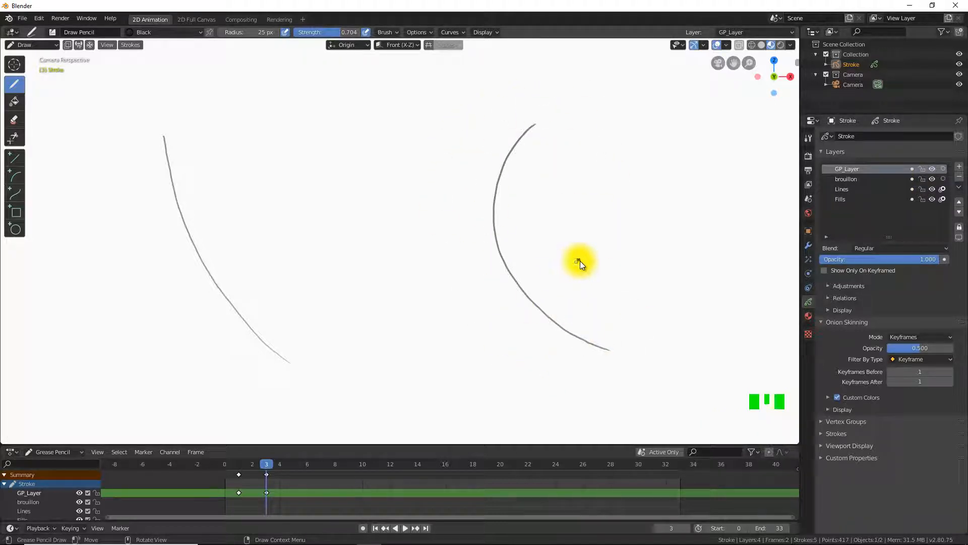
left_click(302, 493)
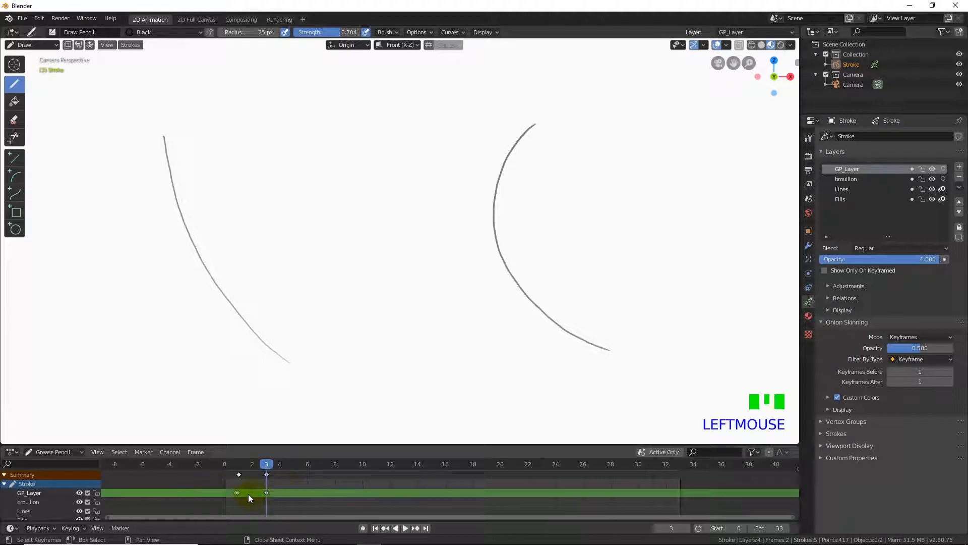
key("Down")
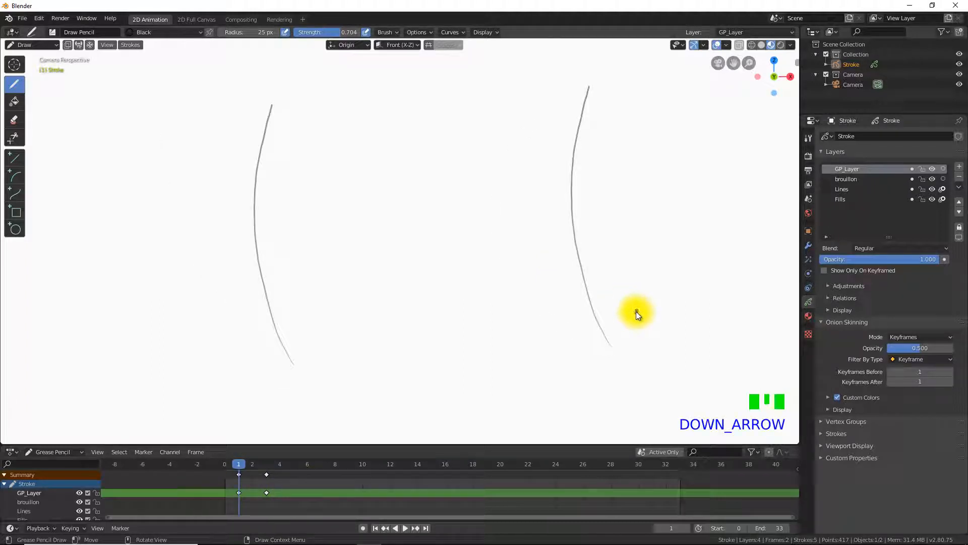
- Flip repeatedly between the keyframes at frames 1 and 3 to compare the rotated curve's swing with the bent curve's
key("Up")
key("Up")
key("Down")
key("Down")
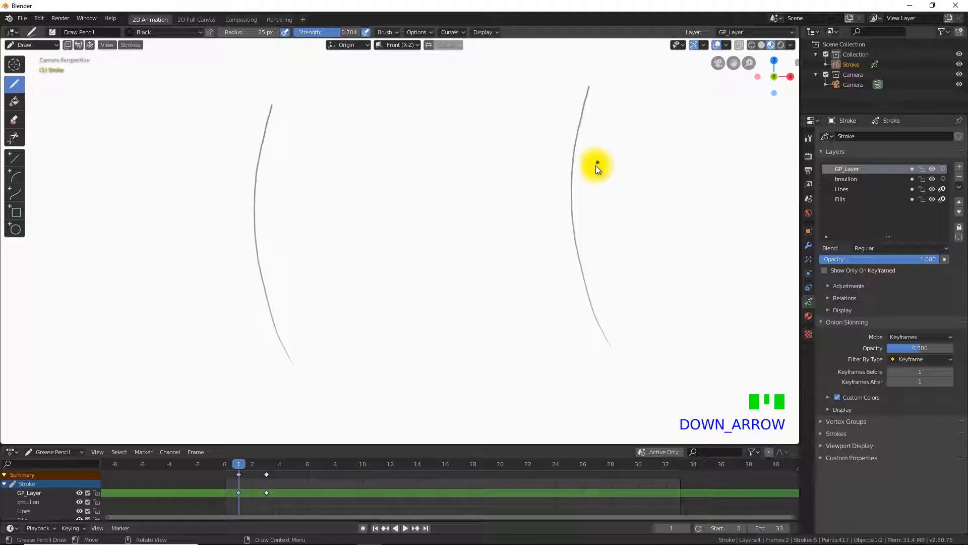
key("Up")
key("Down")
key("Up")
key("Down")
key("Up")
key("Down")
key("Up")
key("Up")
key("Down")
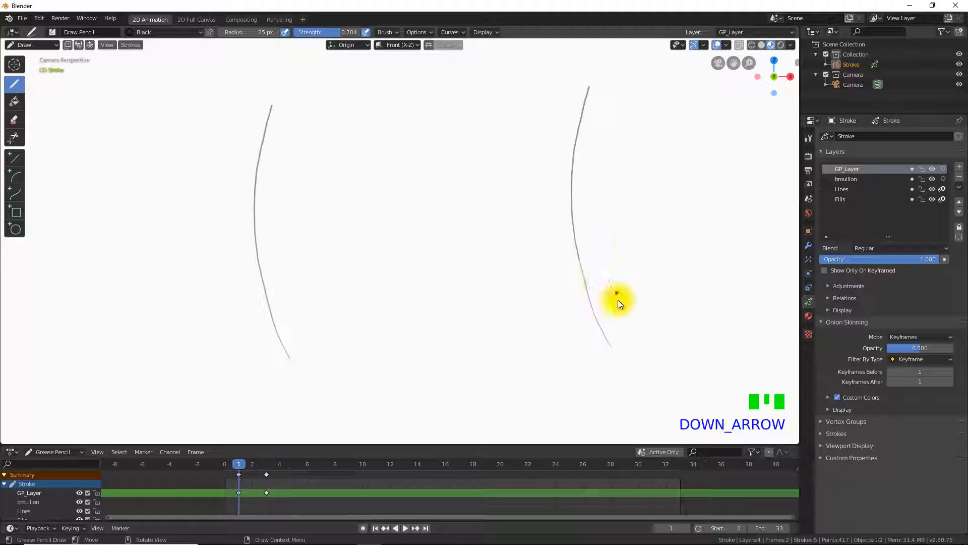
key("Up")
key("Down")
key("Up")
key("Down")
key("Up")
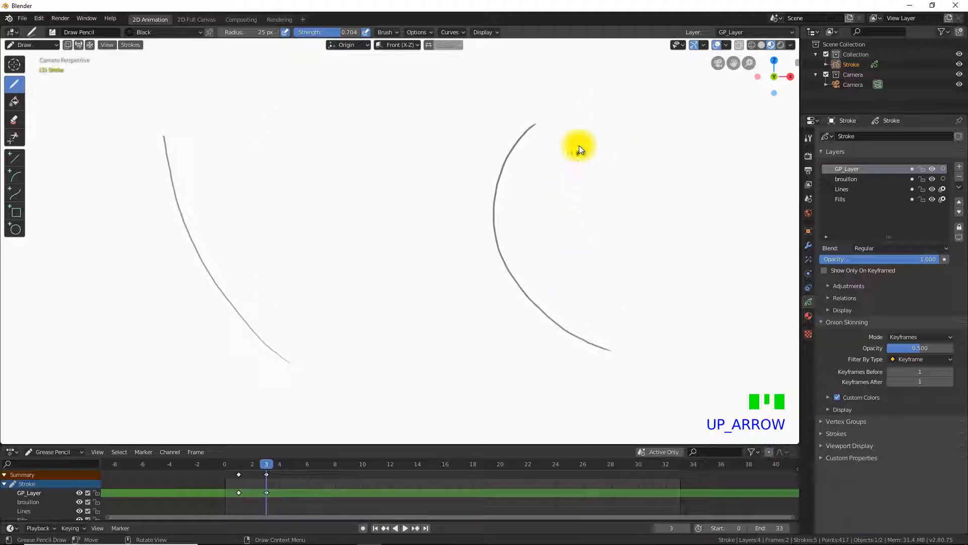
key("Down")
key("Up")
key("Down")
key("Up")
key("Down")
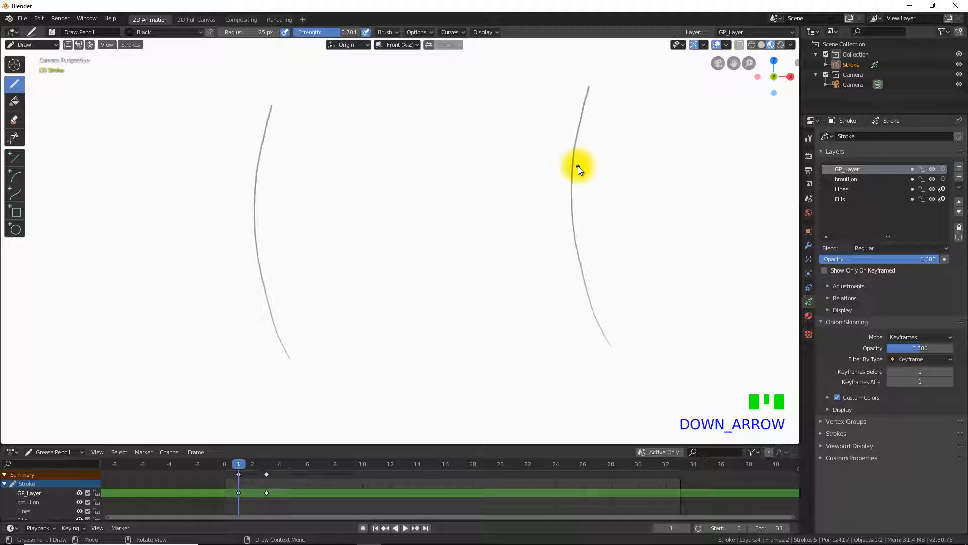
key("Up")
key("Down")
key("Up")
key("Down")
key("Up")
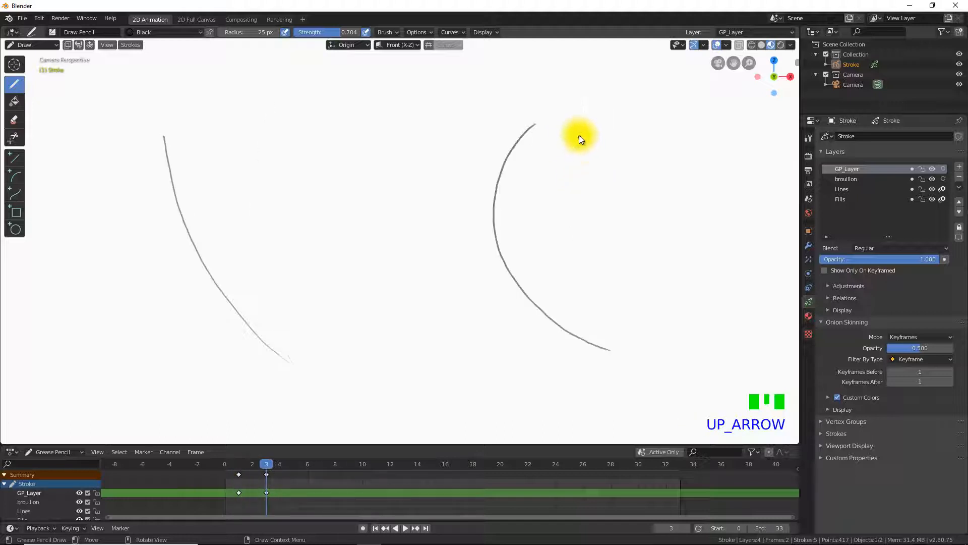
key("Down")
key("Up")
key("Down")
key("Up")
key("Down")
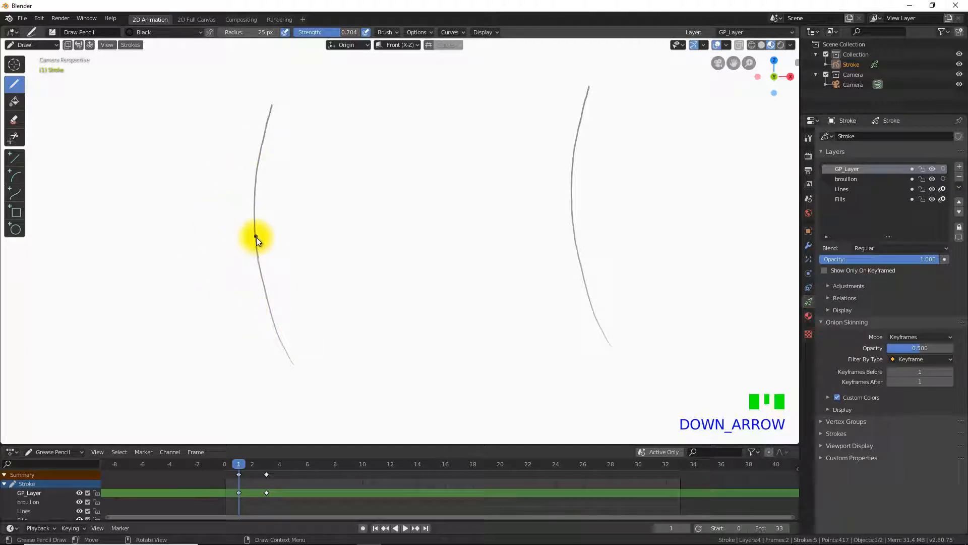
key("Down")
key("Up")
key("Down")
key("Up")
key("Down")
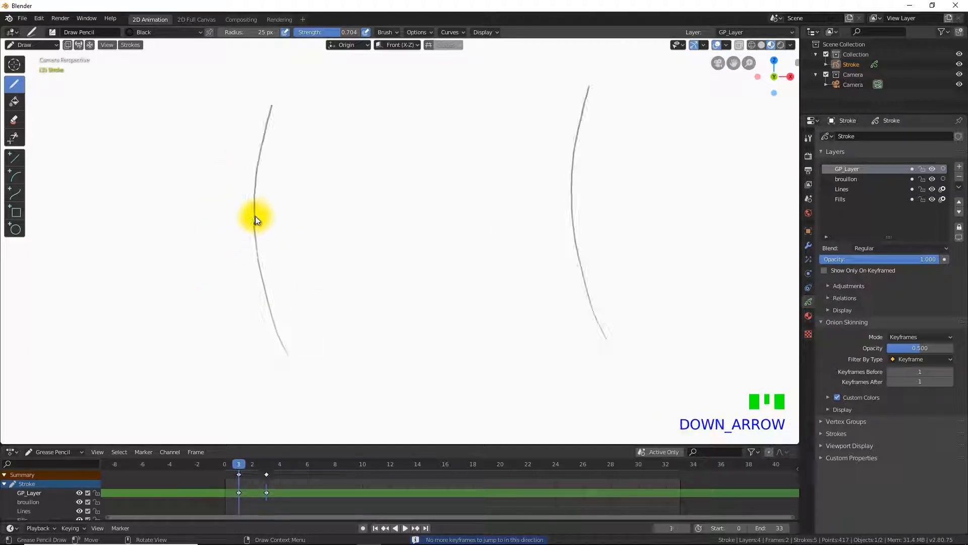
key("Up")
key("Down")
key("Up")
key("Down")
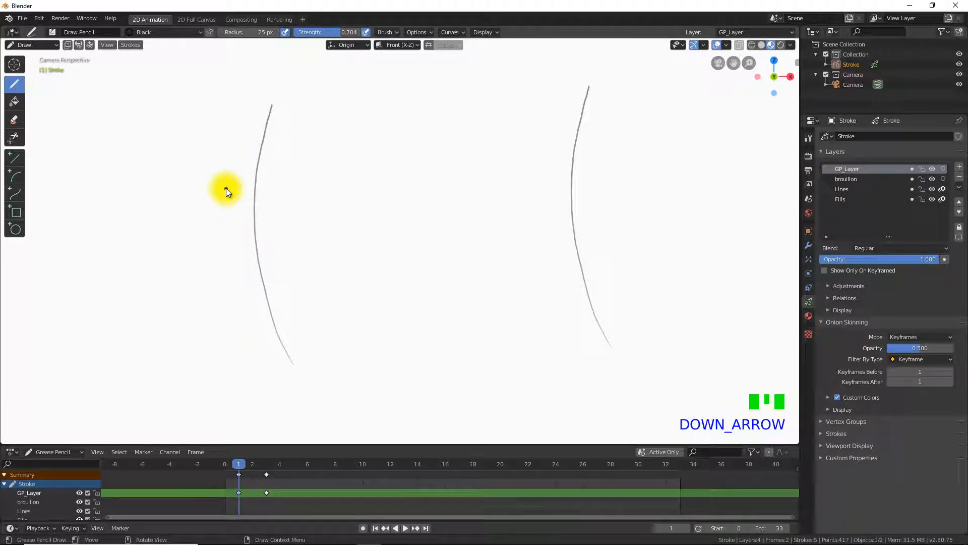
key("Down")
key("Up")
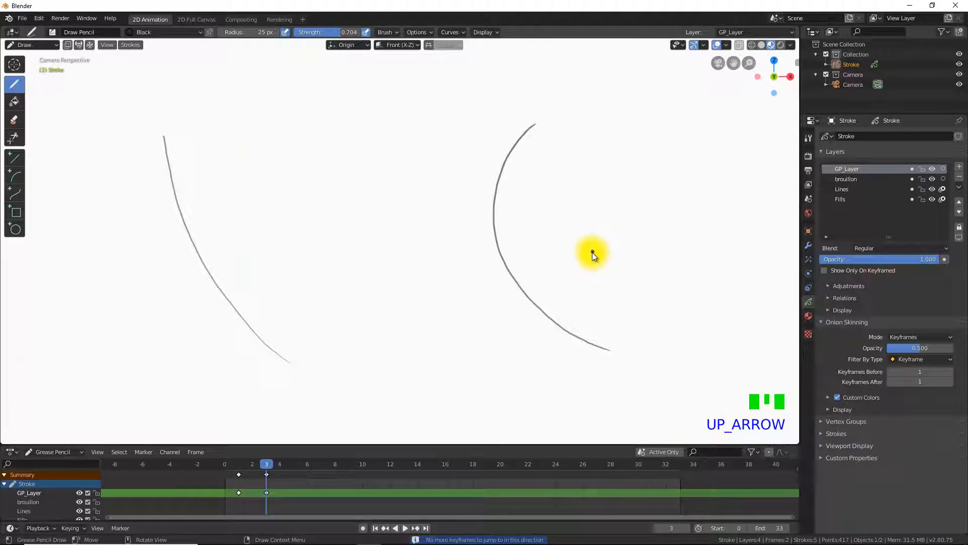
key("Down")
key("Up")
key("Down")
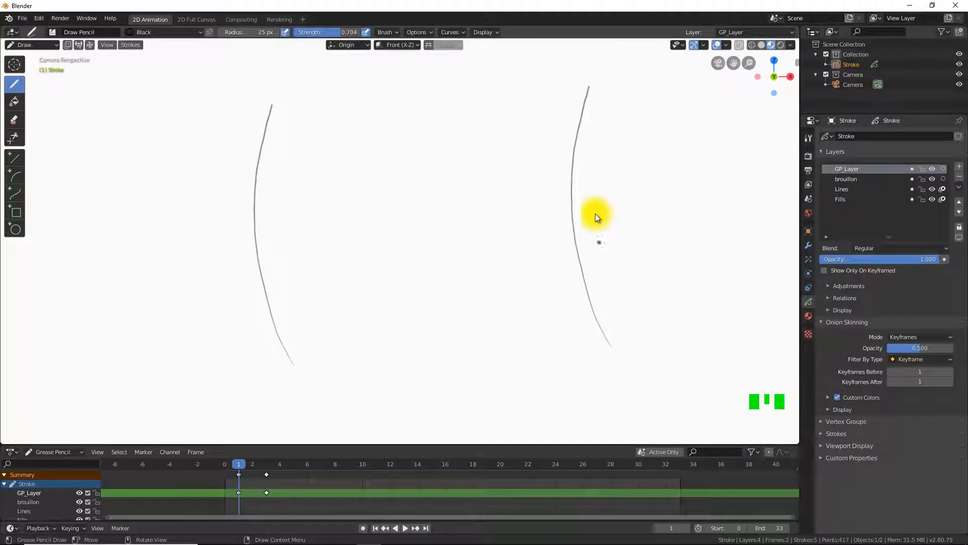
key("Up")
key("Down")
key("Up")
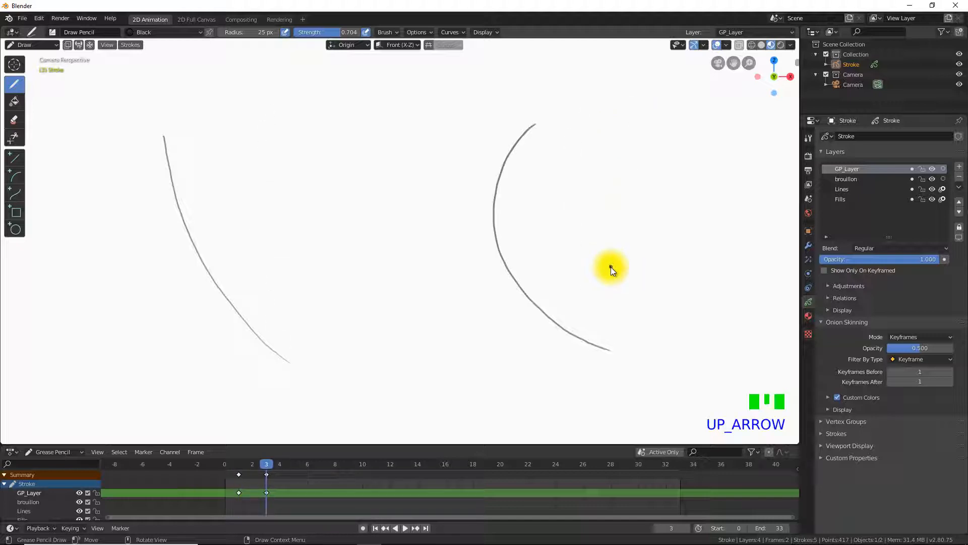
key("Down")
key("Up")
key("Down")
key("Up")
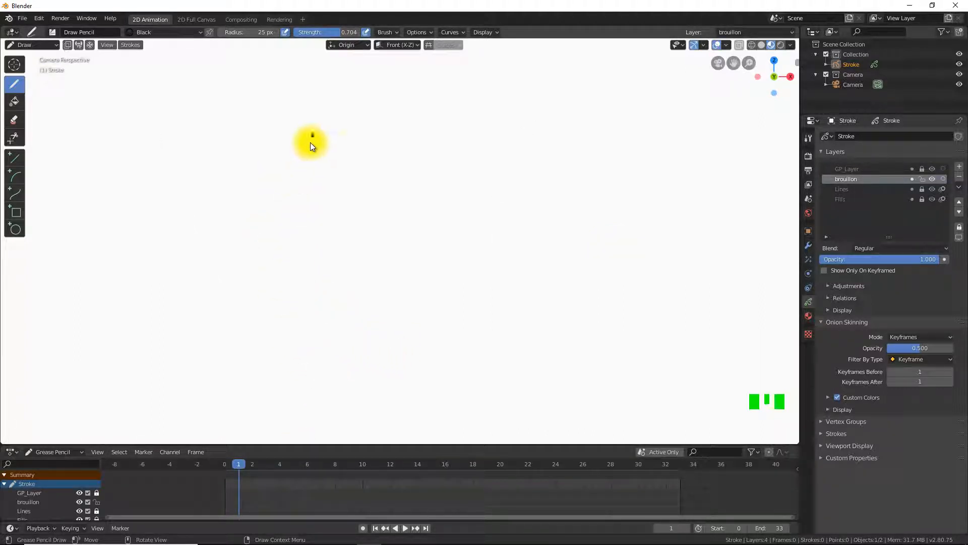
- On the brouillon layer at frame 1, draw a gently bent long curve and a row of five more curves to its right
mouse_move(342, 361)
left_mouse_down()
mouse_move(316, 283)
mouse_move(315, 113)
left_mouse_up()
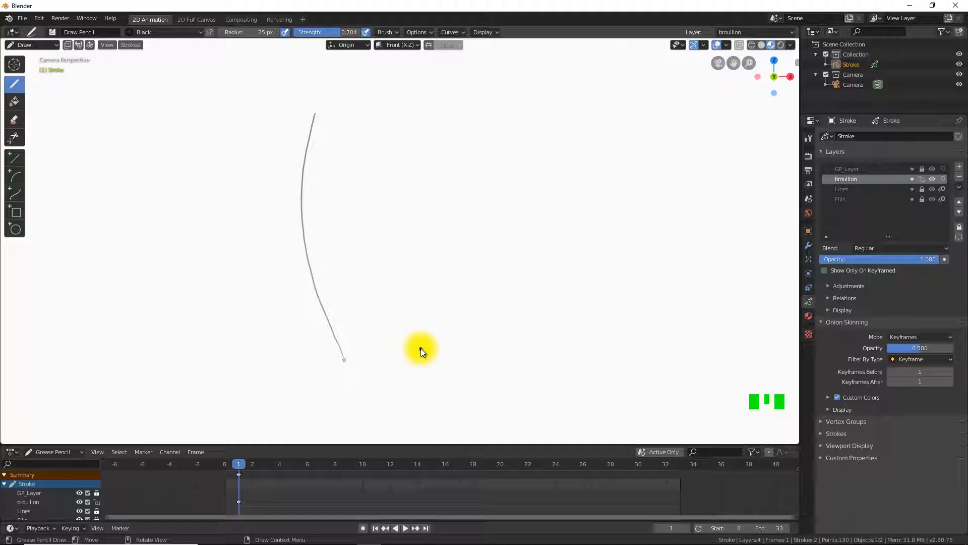
mouse_move(423, 353)
left_mouse_down()
mouse_move(390, 264)
mouse_move(439, 110)
left_mouse_up()
left_click(511, 332)
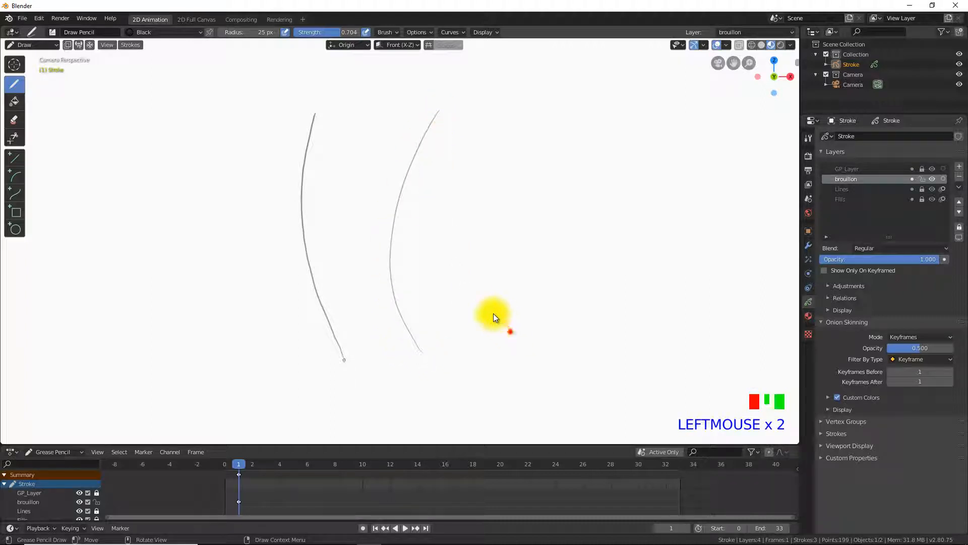
left_click_drag(493, 313, 500, 110)
left_click_drag(575, 322, 547, 108)
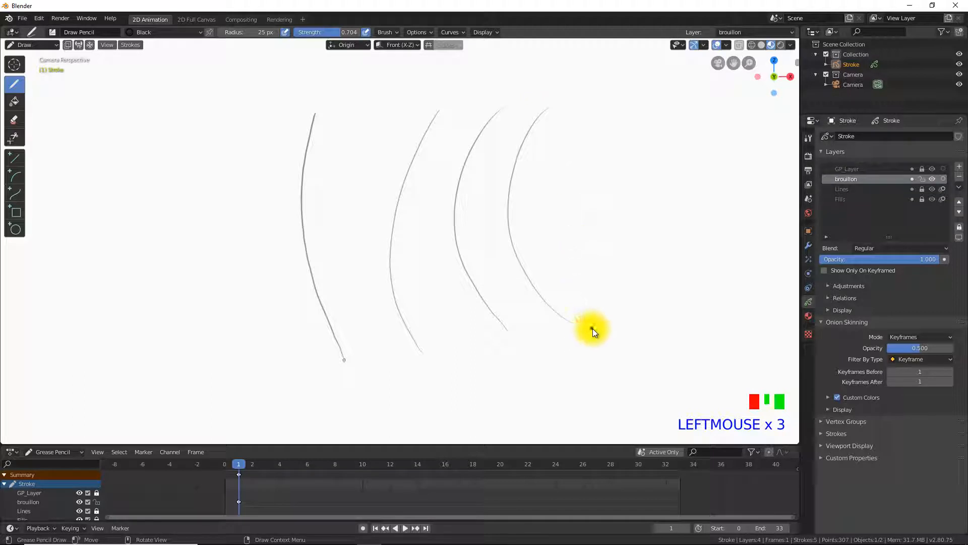
left_click_drag(601, 324, 592, 142)
left_click_drag(629, 315, 589, 193)
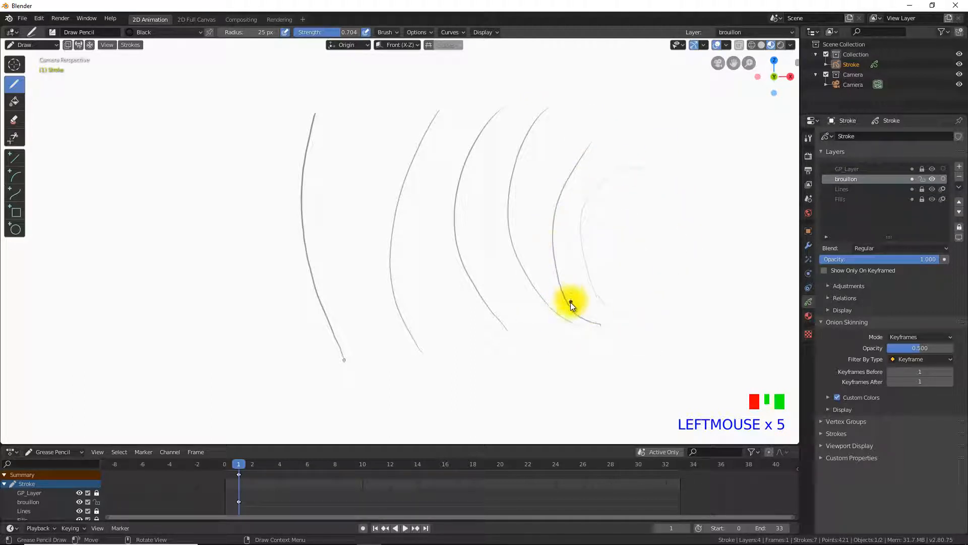
- Box-erase the five curves beside the first one, keeping only the long curve on the brouillon layer
key("b")
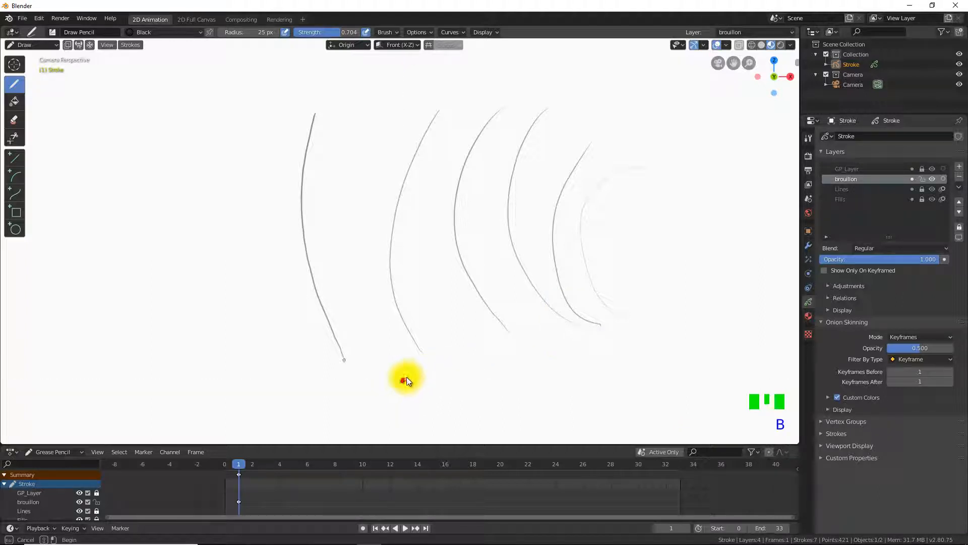
left_click_drag(403, 381, 665, 231)
key("b")
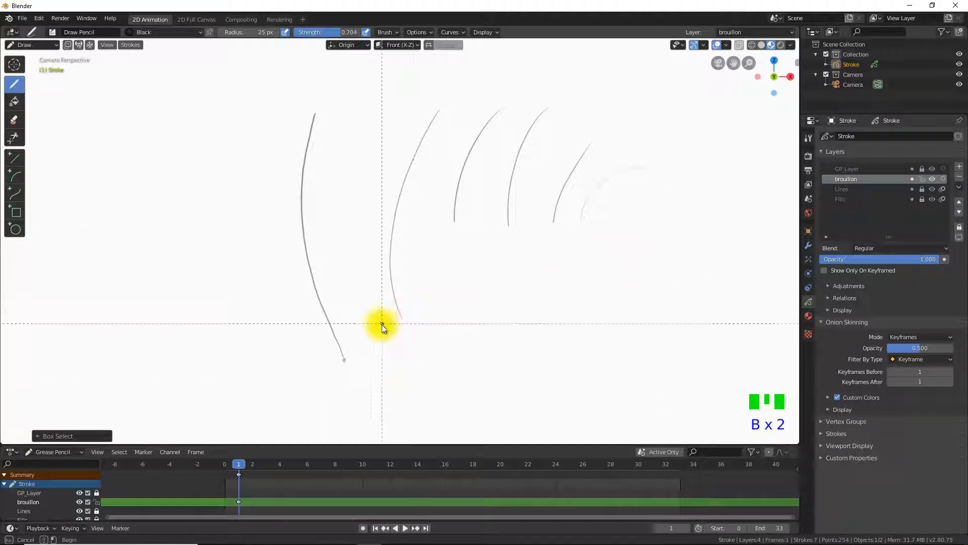
left_click_drag(382, 325, 529, 151)
key("b")
mouse_move(384, 242)
left_mouse_down()
mouse_move(488, 133)
mouse_move(640, 83)
left_mouse_up()
key("b")
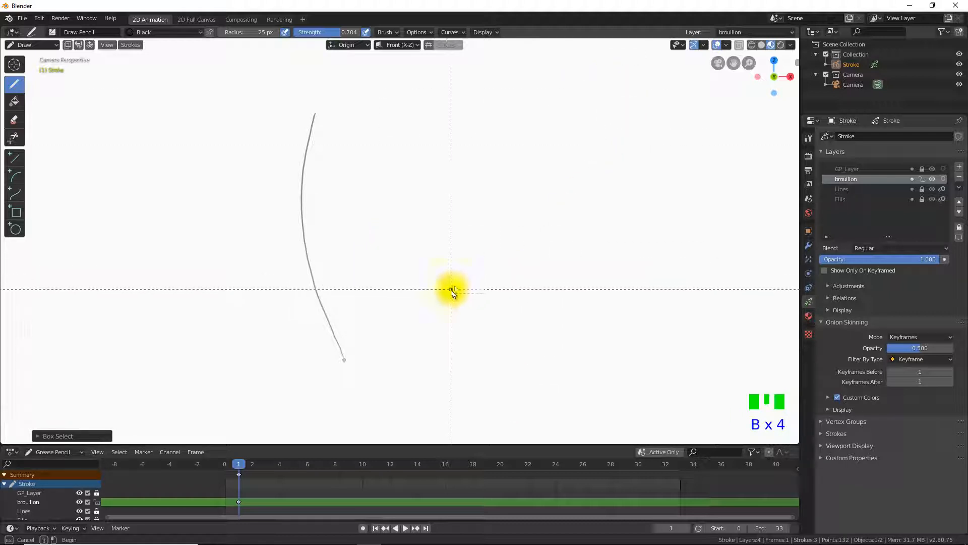
right_click(481, 259)
- Draw a short bent curve to the right of the long curve and erase it again from the brouillon layer
left_click_drag(483, 321, 483, 215)
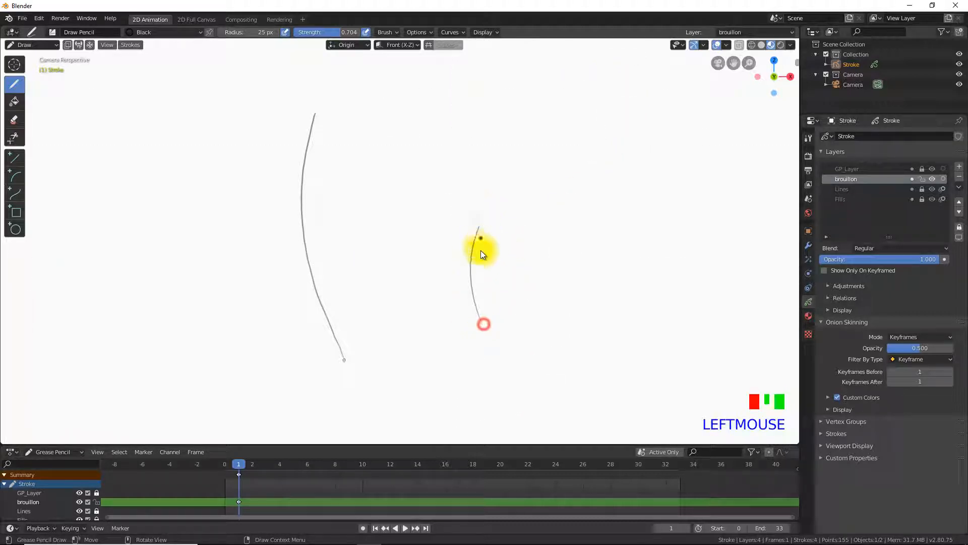
left_click(482, 332, "ctrl")
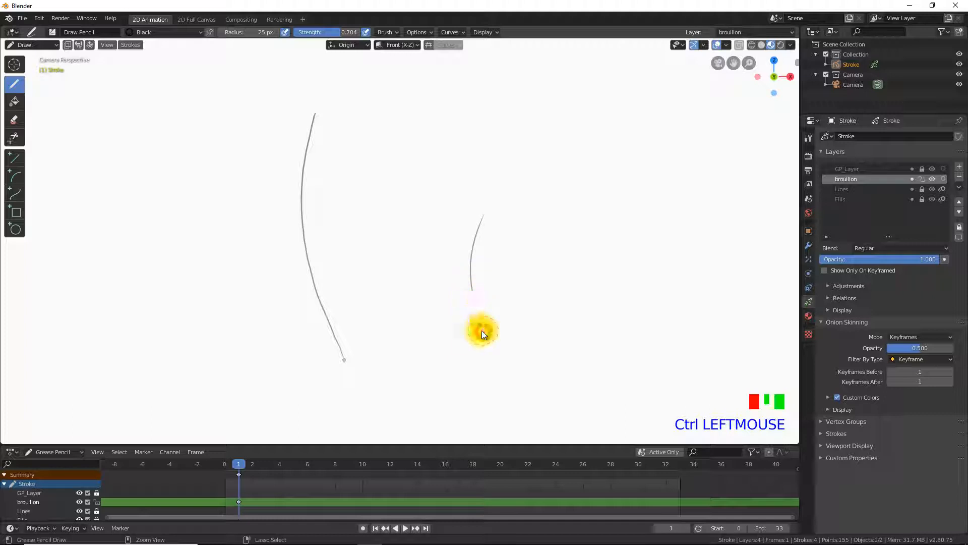
left_click_drag(470, 297, 469, 290, "ctrl")
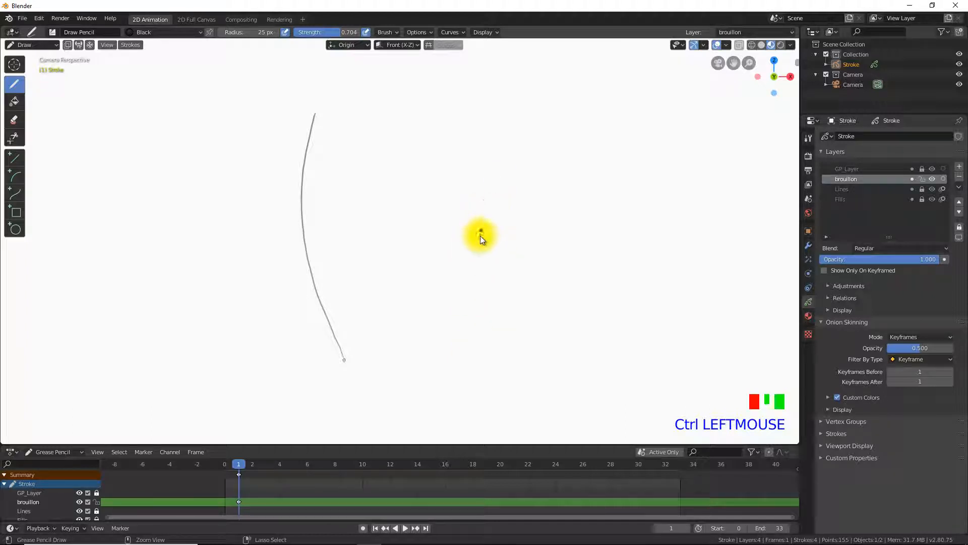
left_click_drag(480, 235, 477, 271, "ctrl")
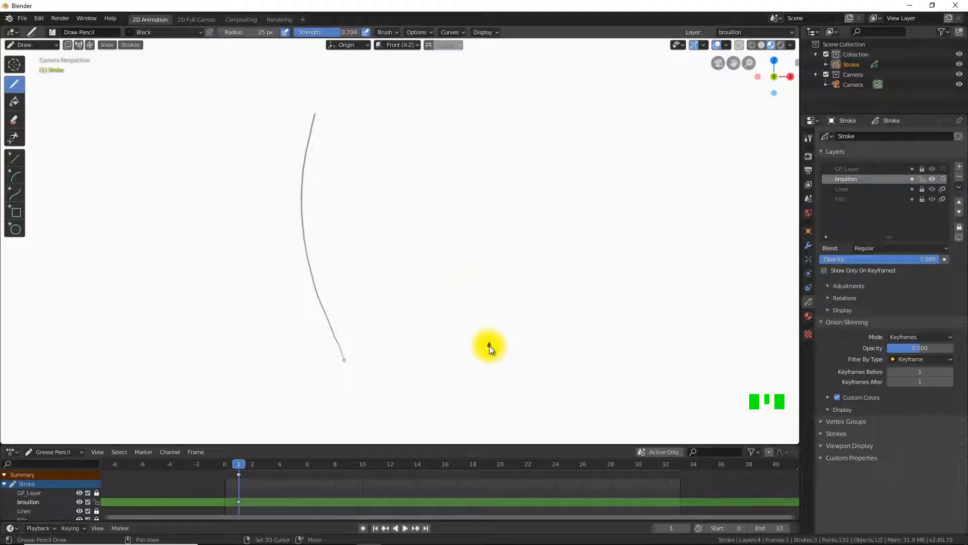
- Draw three smoothed, crossing curves to the right of the long curve and box-erase them
mouse_move(490, 344)
left_mouse_down("shift")
mouse_move(485, 273)
mouse_move(499, 220)
mouse_move(530, 183)
left_mouse_up("shift")
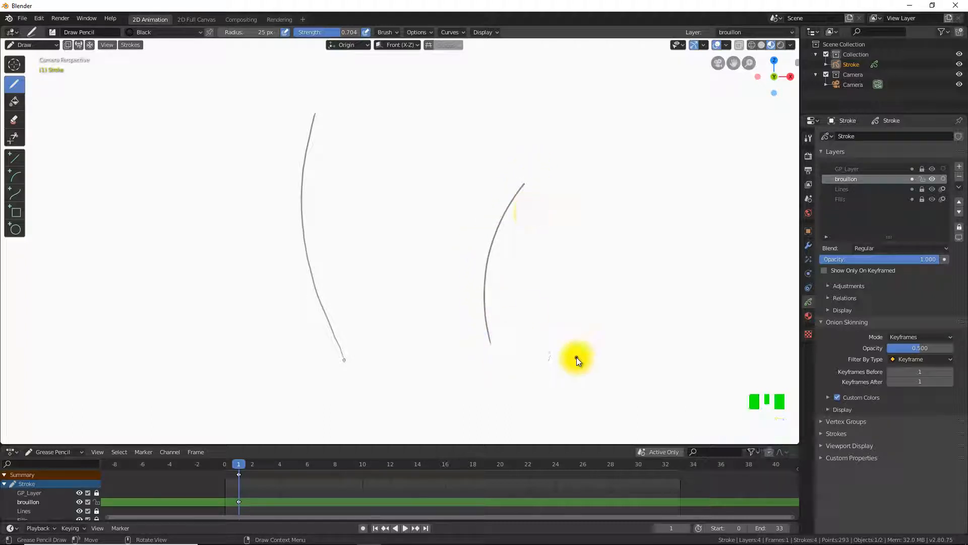
mouse_move(500, 344)
left_mouse_down("shift")
mouse_move(534, 196)
mouse_move(505, 141)
left_mouse_up("shift")
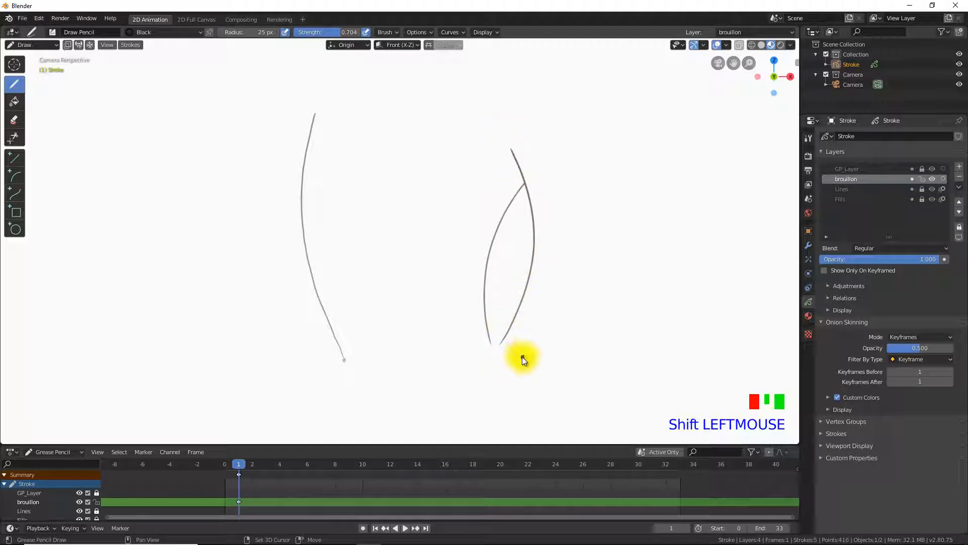
mouse_move(519, 352)
left_mouse_down("shift")
mouse_move(489, 210)
mouse_move(551, 135)
mouse_move(543, 135)
left_mouse_up("shift")
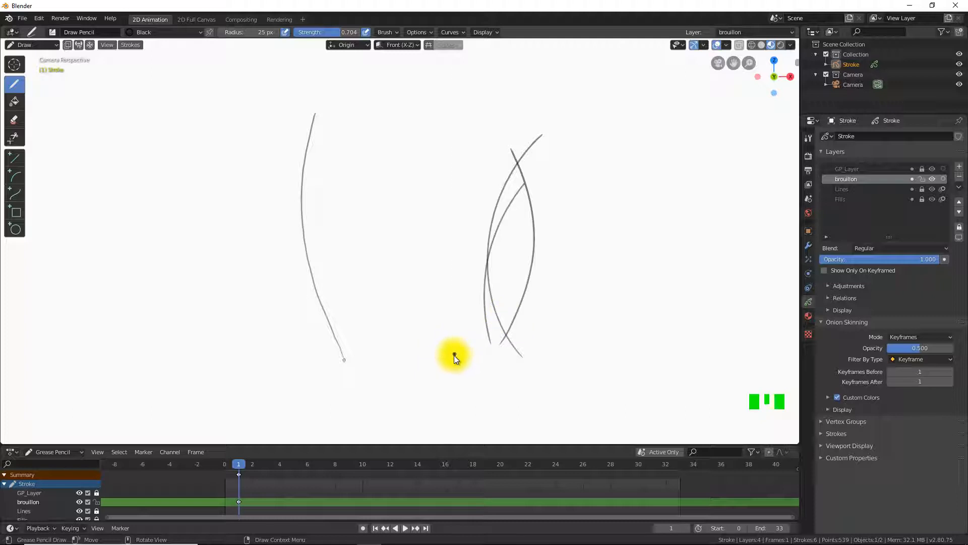
key("b")
mouse_move(447, 374)
left_mouse_down()
mouse_move(539, 248)
mouse_move(616, 112)
left_mouse_up()
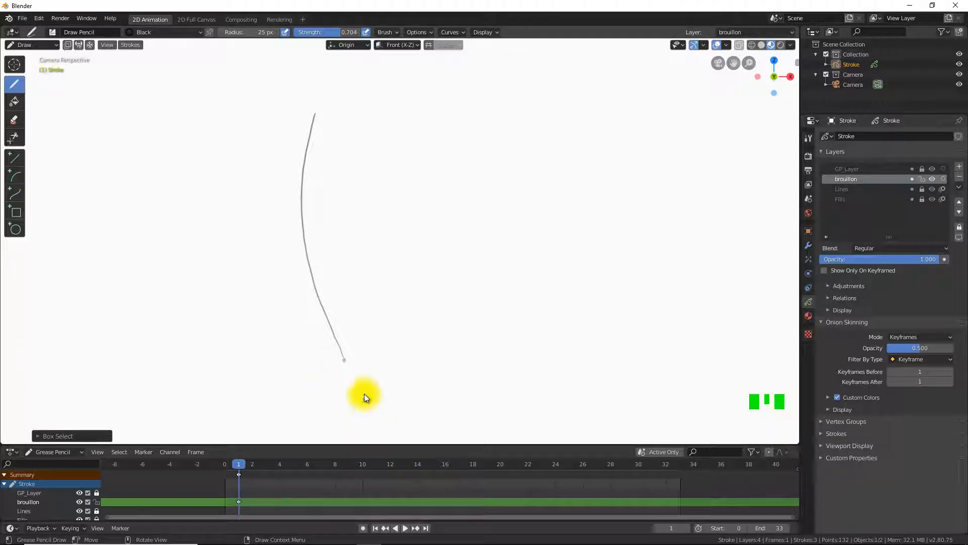
- Draw a second, more bent curve swinging left from the long curve's lower end, retracing its tip to curl inward
left_click(345, 360)
left_click(344, 360)
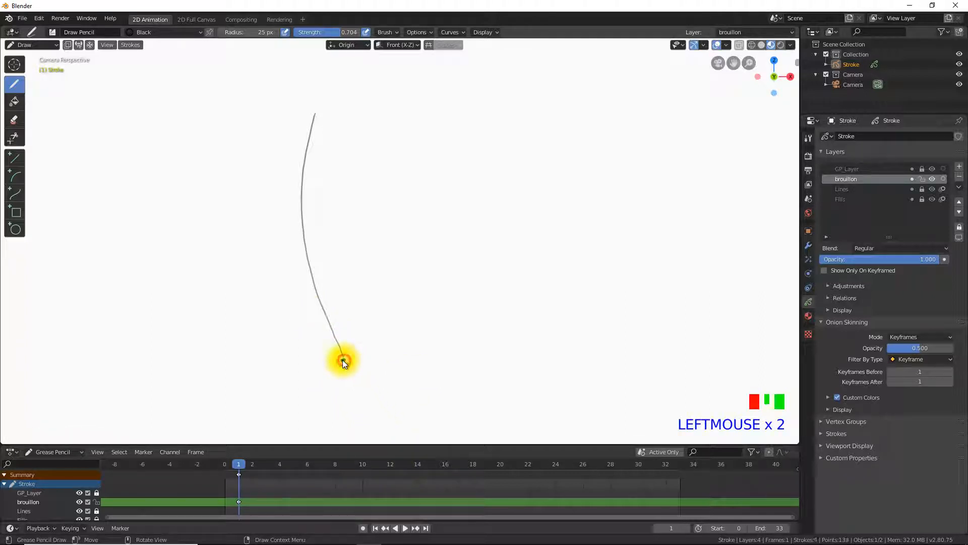
mouse_move(343, 359)
left_mouse_down()
mouse_move(237, 251)
mouse_move(244, 149)
mouse_move(232, 192)
mouse_move(254, 147)
left_mouse_up()
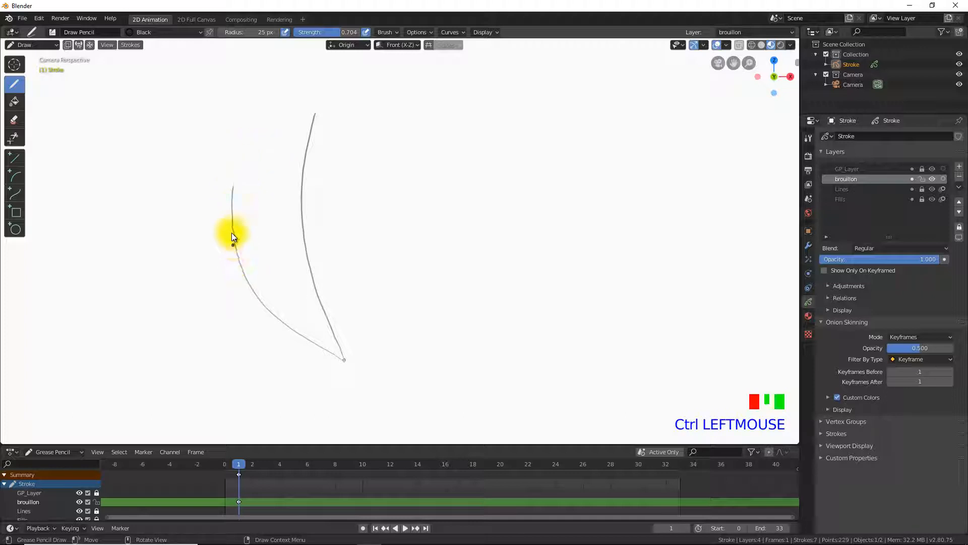
left_click_drag(231, 211, 250, 157)
mouse_move(231, 200)
left_mouse_down()
mouse_move(255, 150)
mouse_move(238, 181)
left_mouse_up()
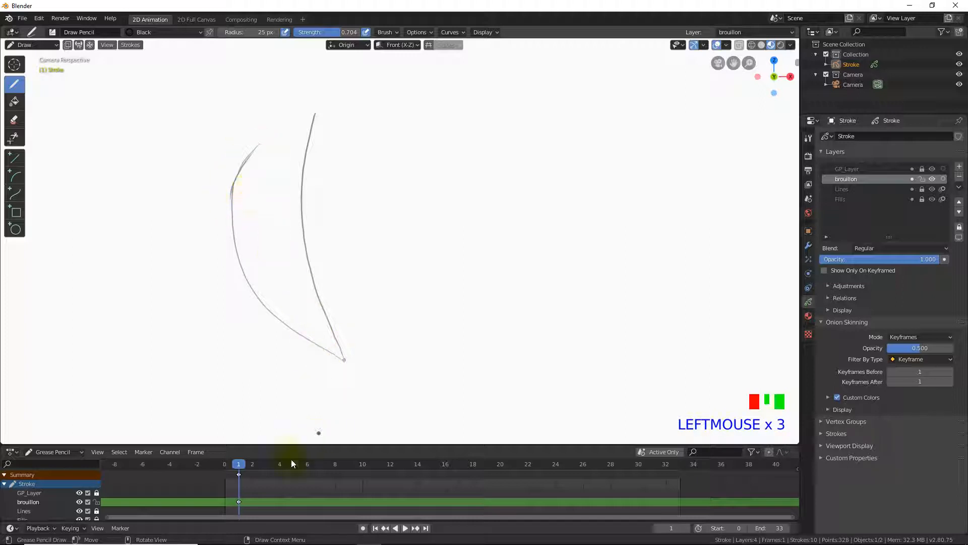
- Mark the shared base point of the two curves with repeated dots and sketch a small upward arrow below it
left_click(343, 364)
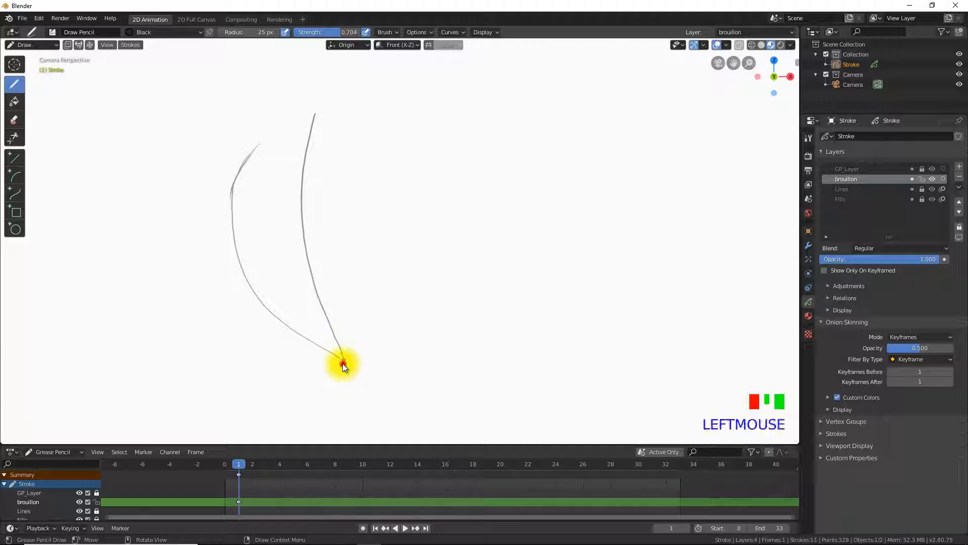
left_click(344, 361)
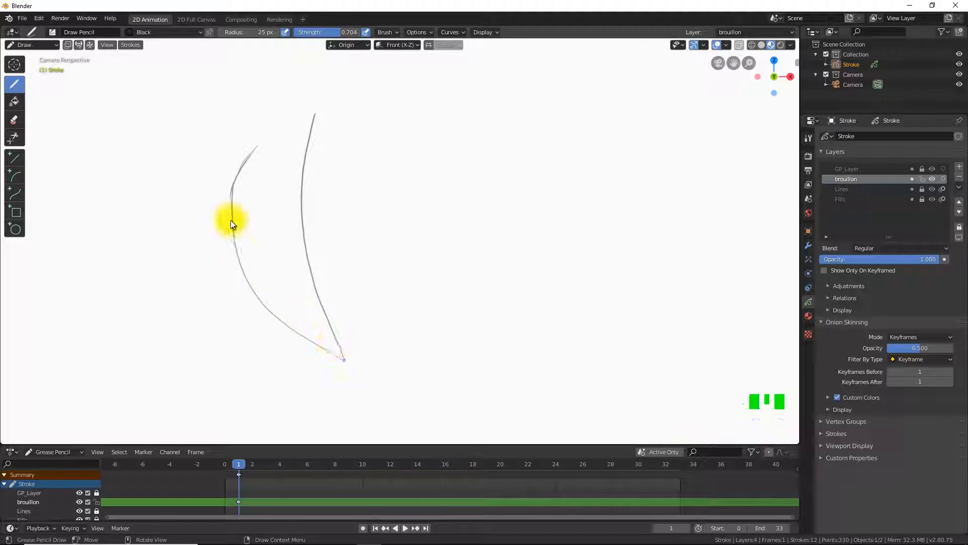
left_click(344, 361)
left_click(342, 360)
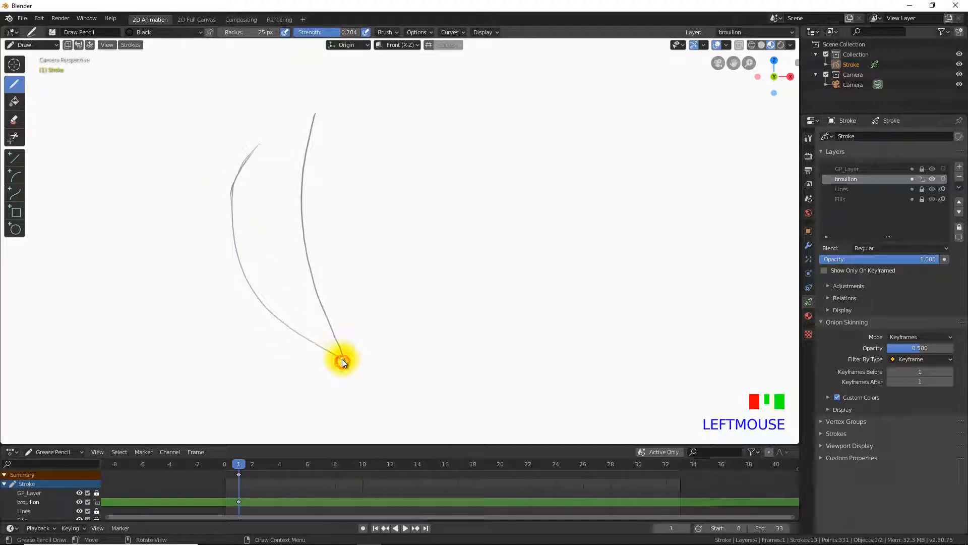
left_click(340, 357)
left_click(343, 361)
left_click(344, 362)
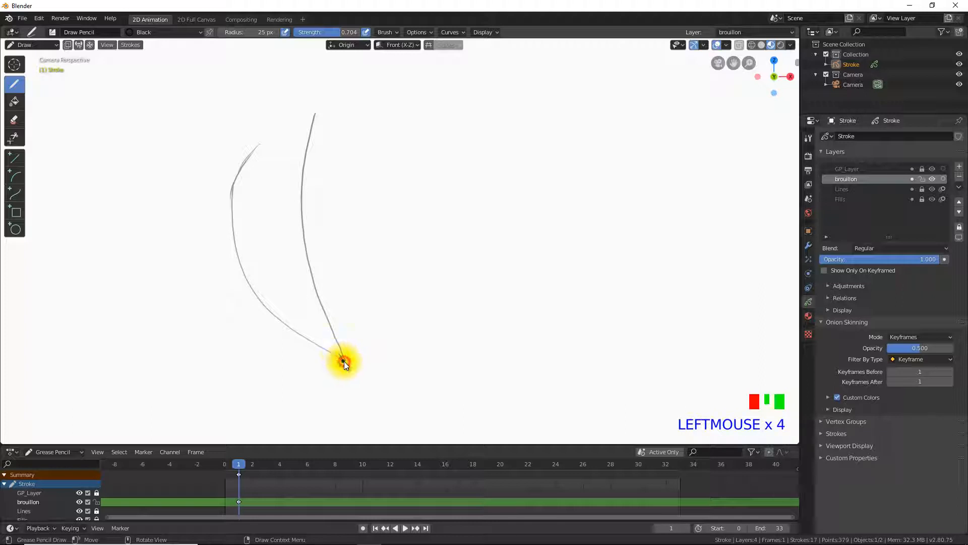
left_click(344, 361)
left_click(344, 361)
left_click(341, 357)
left_click(337, 354)
left_click_drag(321, 392, 326, 382)
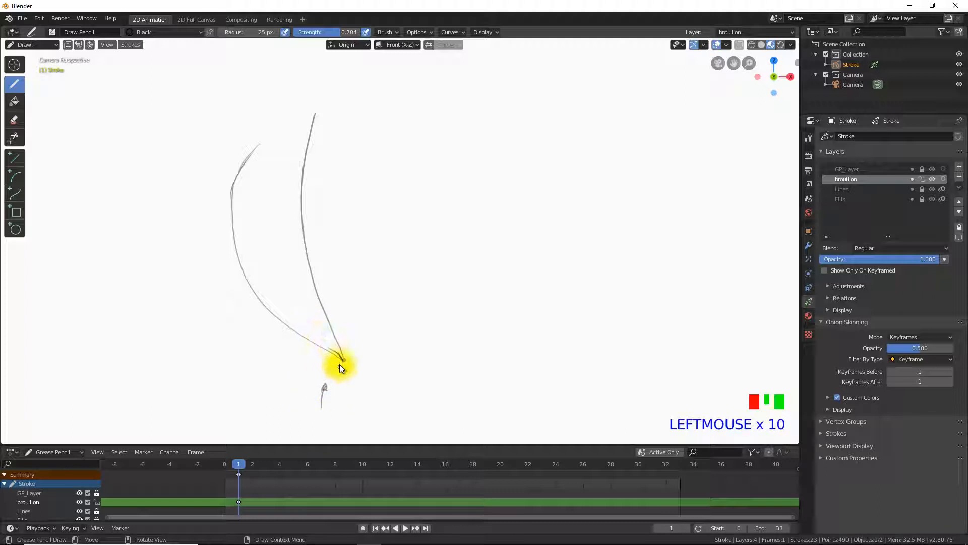
- Draw a third curve farther left from the base, reinforce the existing strokes, and sketch three small bent curves at the canvas's upper right
left_click_drag(330, 349, 198, 188)
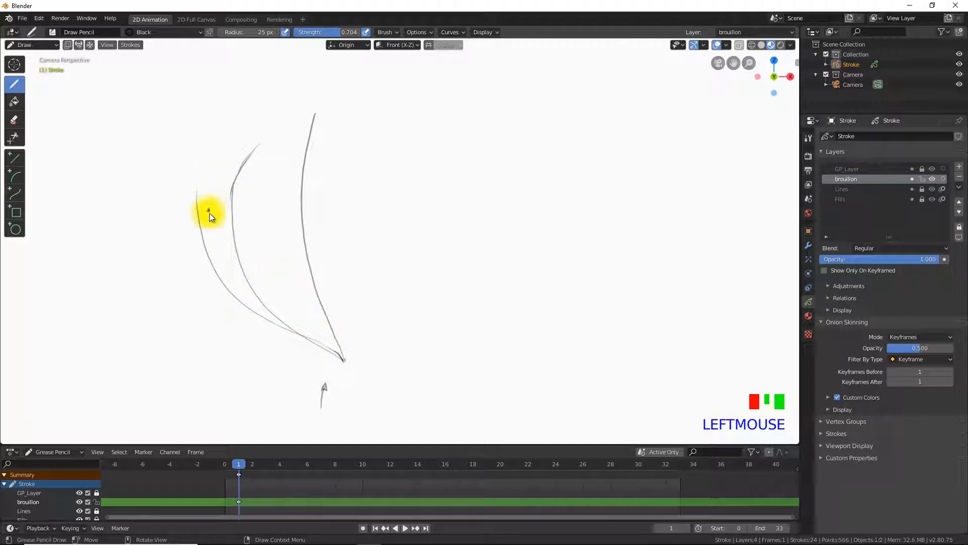
left_click_drag(204, 242, 197, 172)
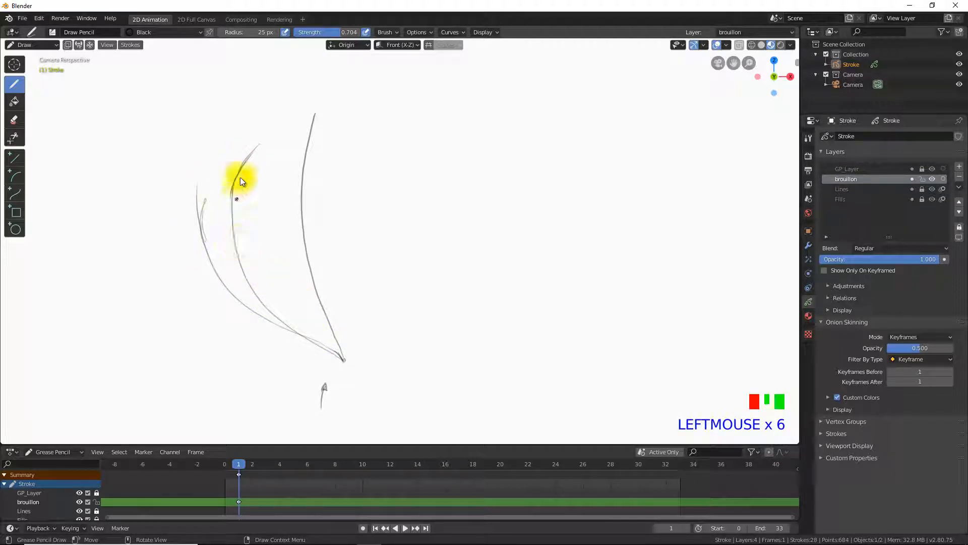
mouse_move(247, 277)
left_mouse_down()
mouse_move(232, 219)
mouse_move(260, 144)
mouse_move(241, 180)
mouse_move(234, 230)
left_mouse_up()
mouse_move(243, 163)
left_mouse_down()
mouse_move(248, 277)
mouse_move(341, 371)
mouse_move(334, 350)
mouse_move(342, 362)
mouse_move(261, 321)
left_mouse_up()
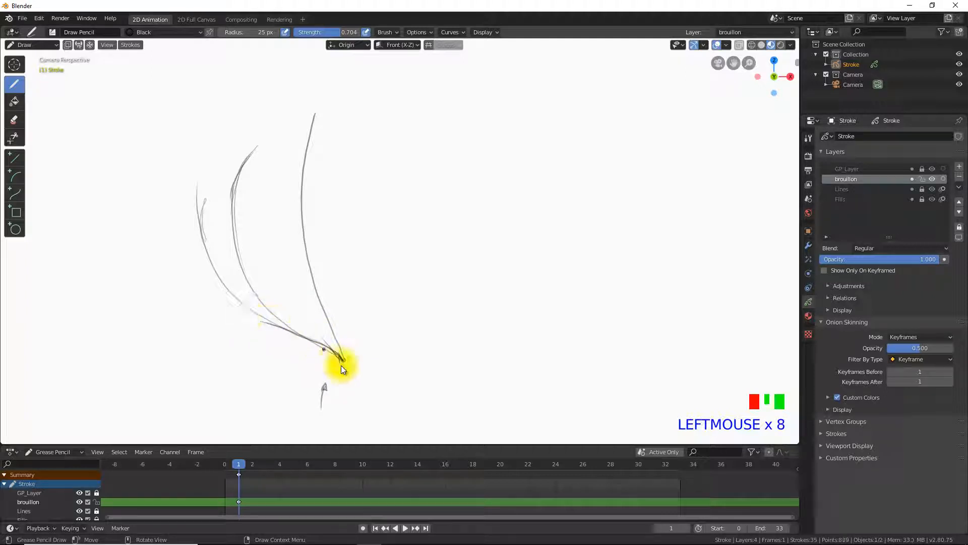
left_click_drag(341, 366, 320, 344)
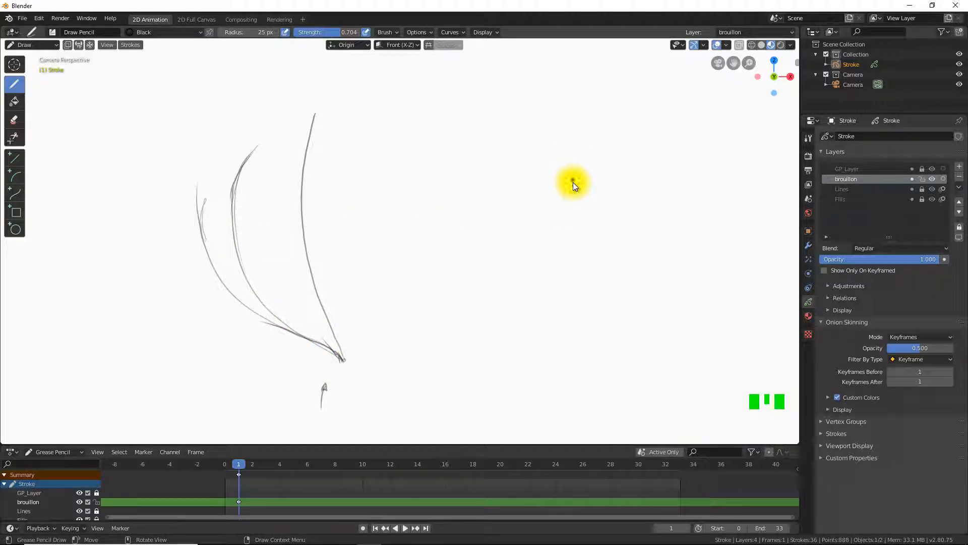
mouse_move(579, 81)
left_mouse_down()
mouse_move(570, 163)
mouse_move(553, 68)
left_mouse_up()
left_click_drag(590, 169, 576, 94)
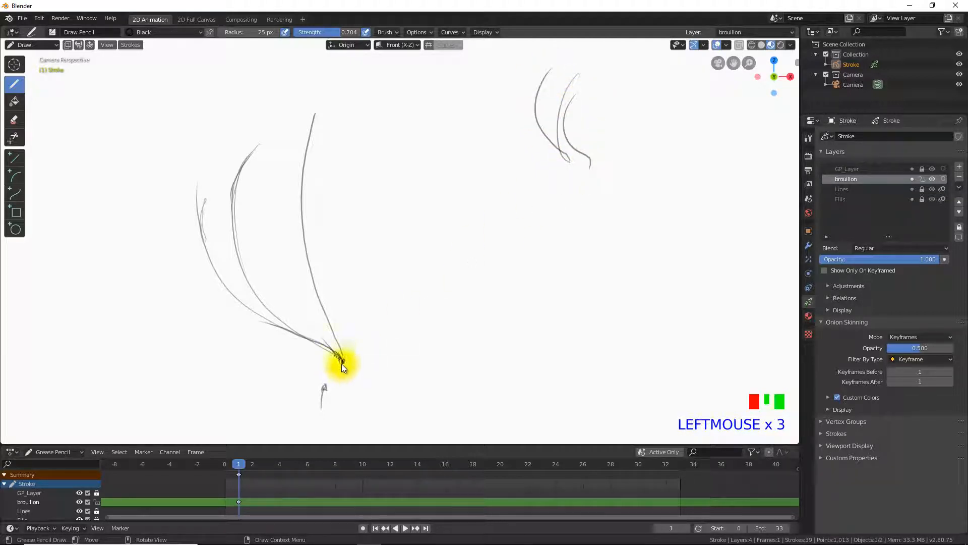
- From the shared base, draw an S-shaped curve with its tip turned up and a low arch ending beneath that tip
left_click_drag(342, 361, 323, 332)
left_click_drag(343, 362, 317, 331)
mouse_move(317, 331)
left_mouse_down()
mouse_move(343, 362)
mouse_move(337, 343)
mouse_move(296, 317)
mouse_move(189, 270)
left_mouse_up()
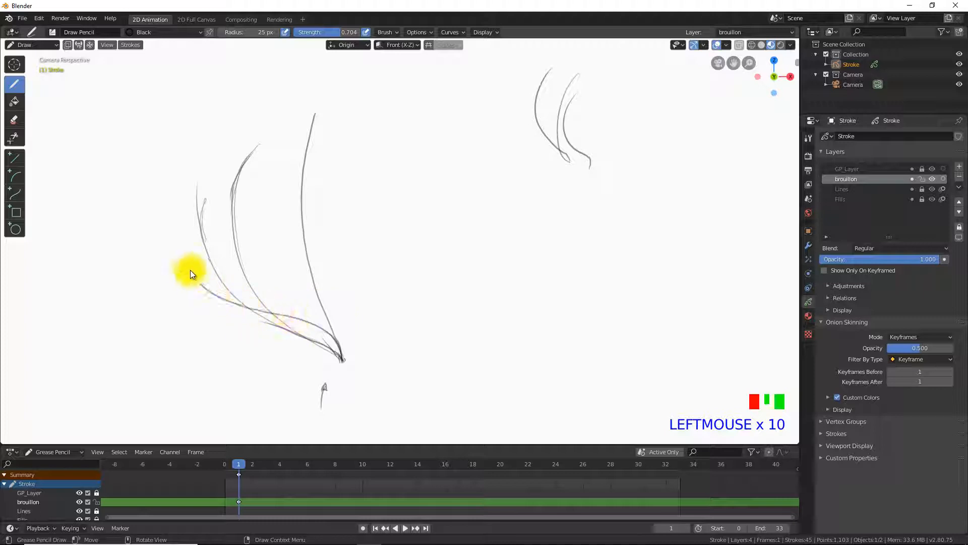
left_click_drag(284, 302, 326, 345)
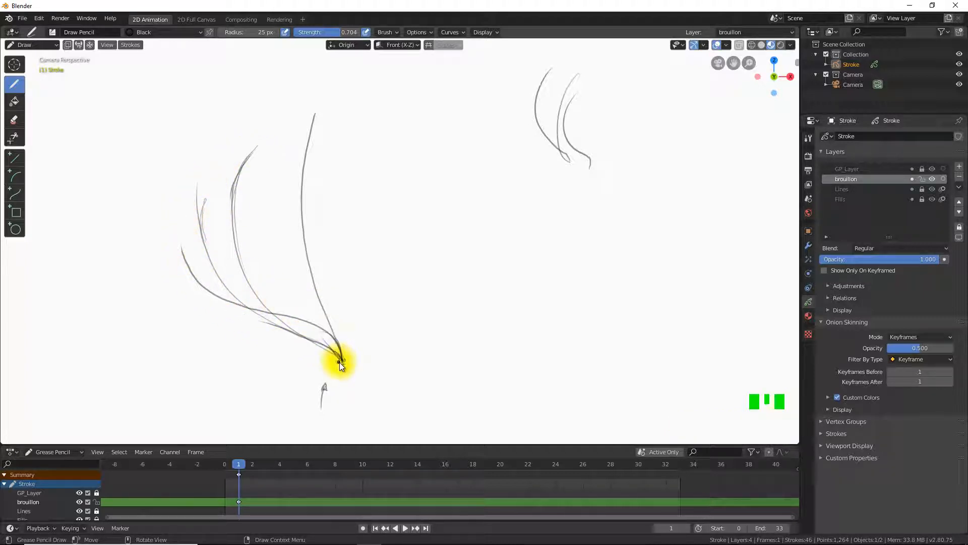
mouse_move(340, 362)
left_mouse_down()
mouse_move(313, 303)
mouse_move(216, 295)
mouse_move(307, 314)
left_mouse_up()
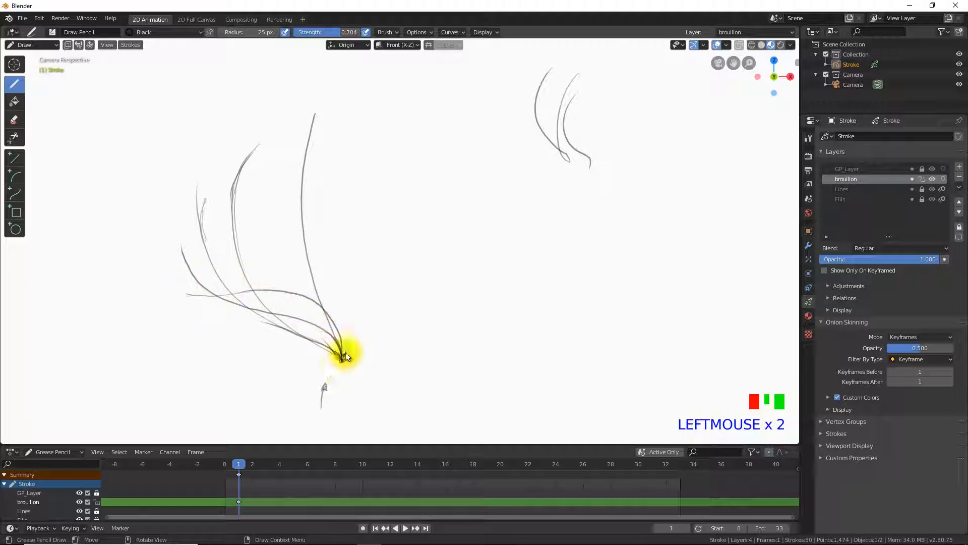
- Draw a higher arch from the base to the low arch's left end, then darken its line and end point
left_click_drag(340, 361, 334, 308)
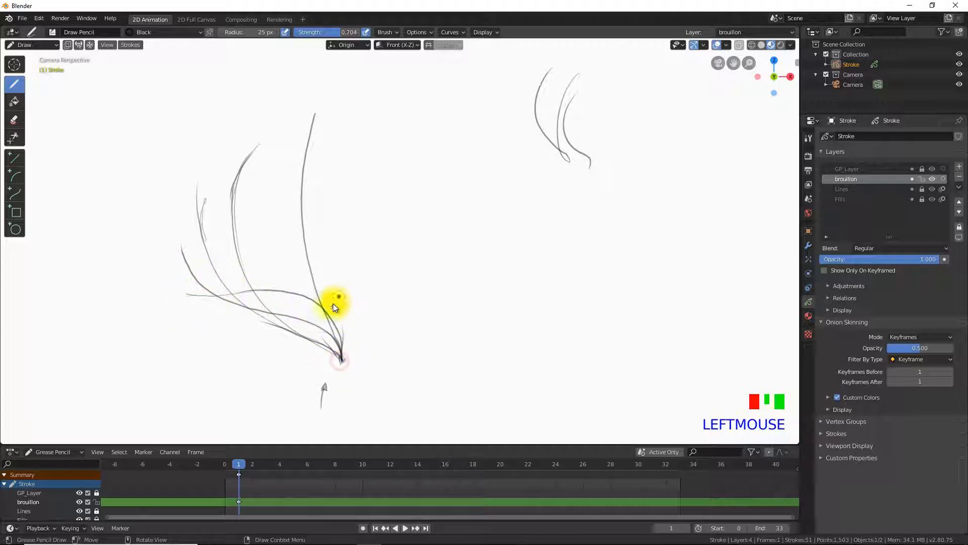
left_click(207, 294)
left_click(339, 361)
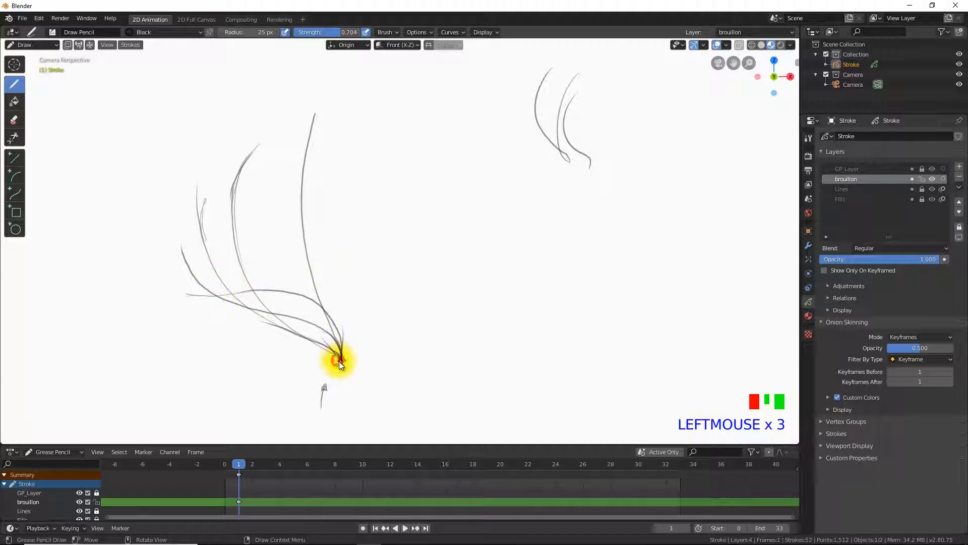
double_click(340, 361)
left_click(201, 293)
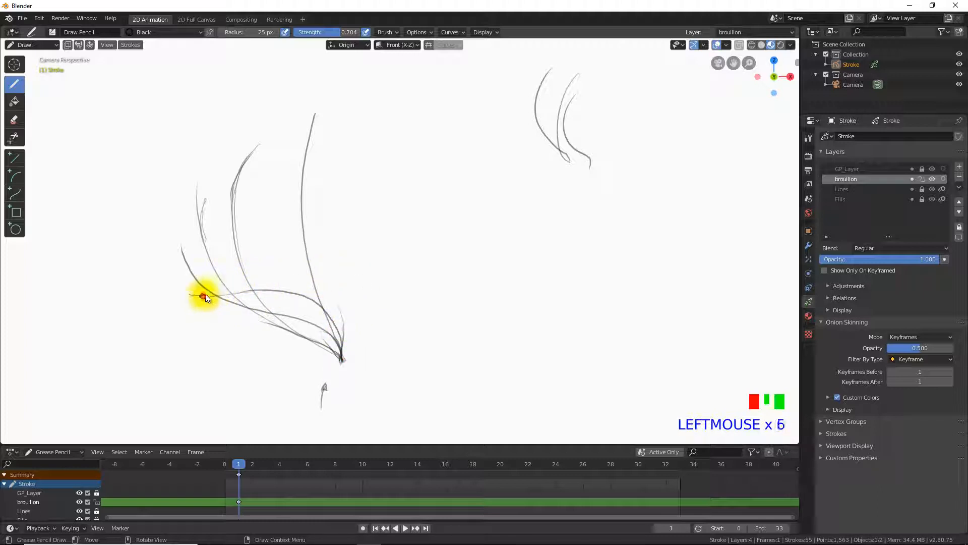
left_click(336, 362)
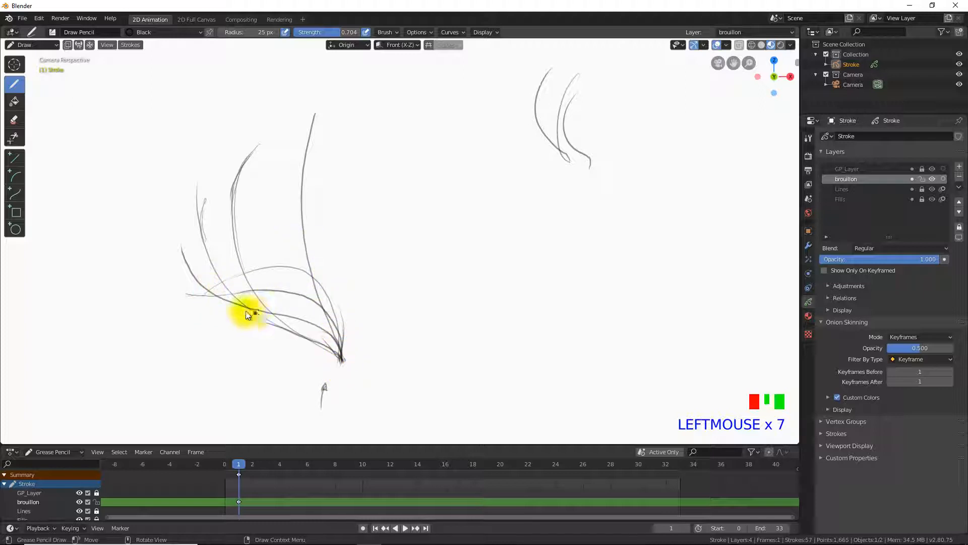
left_click(338, 359)
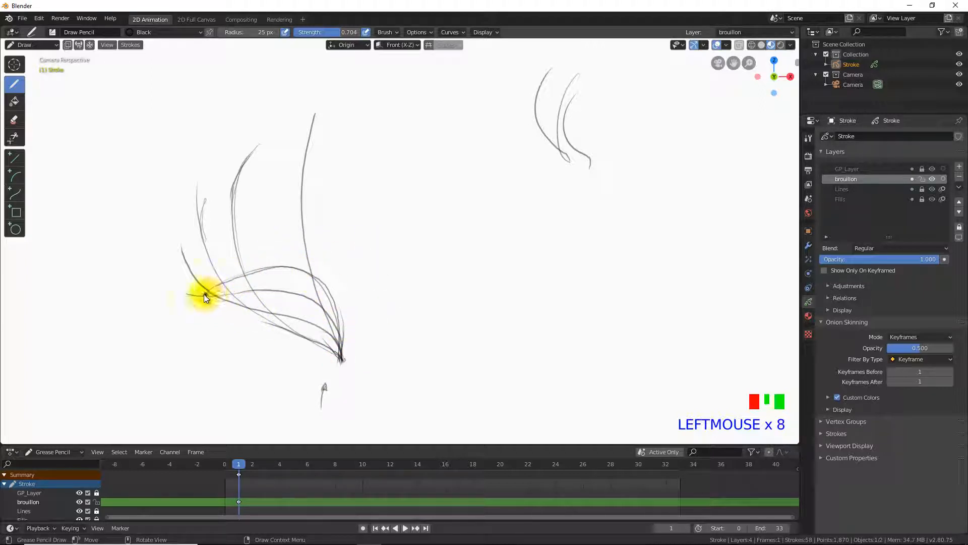
left_click_drag(204, 294, 222, 284)
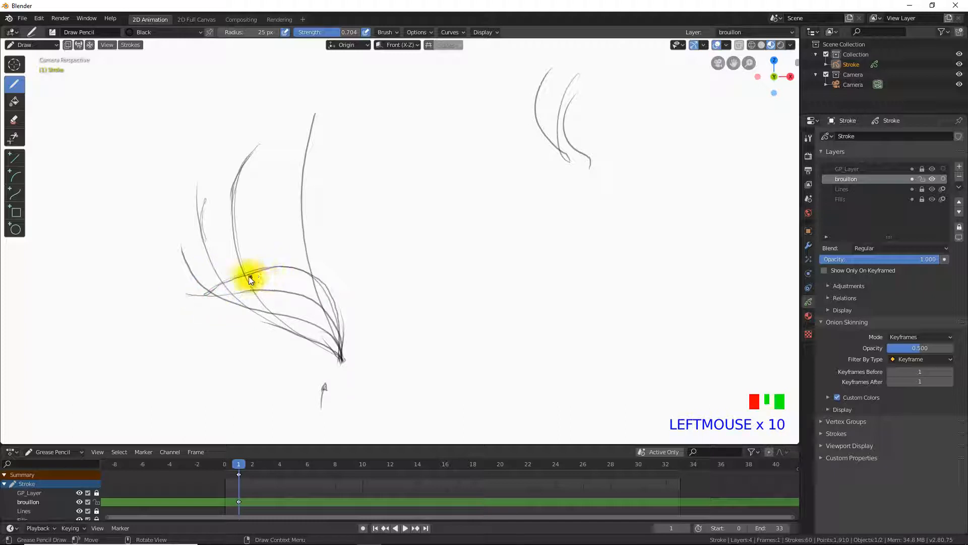
mouse_move(305, 275)
left_mouse_down()
mouse_move(244, 274)
mouse_move(215, 291)
mouse_move(221, 285)
left_mouse_up()
left_click_drag(204, 294, 247, 271)
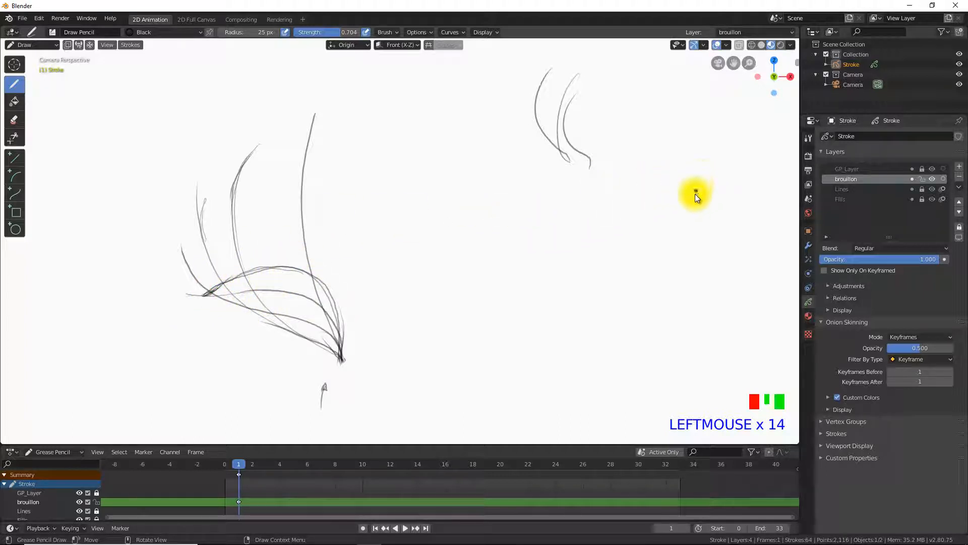
- Sketch a small hooked curve on the canvas's right side and draw three progressively taller arches rising from the shared base
mouse_move(689, 206)
left_mouse_down()
mouse_move(696, 180)
mouse_move(682, 150)
mouse_move(643, 153)
left_mouse_up()
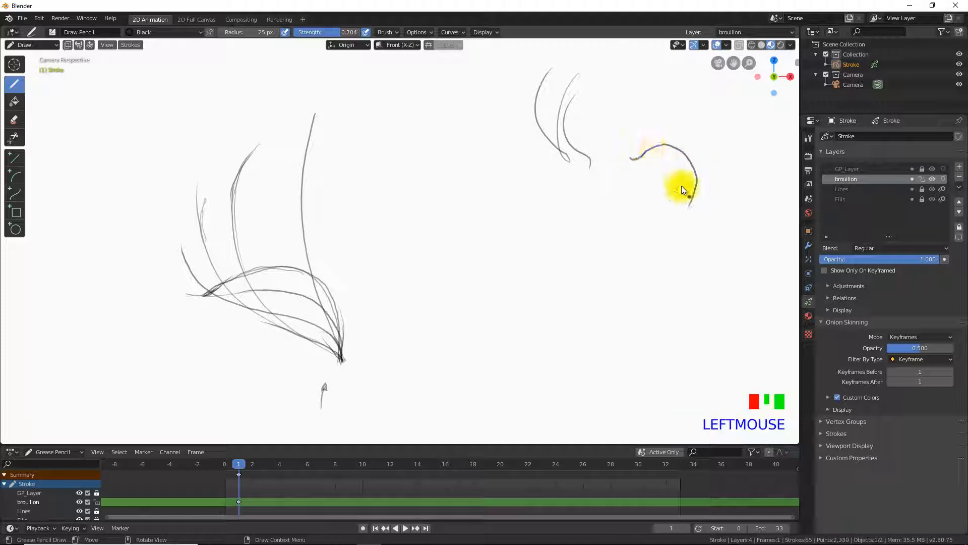
left_click_drag(204, 293, 231, 273)
mouse_move(337, 358)
left_mouse_down()
mouse_move(263, 244)
mouse_move(234, 268)
mouse_move(346, 345)
mouse_move(305, 236)
mouse_move(231, 273)
left_mouse_up()
mouse_move(339, 356)
left_mouse_down()
mouse_move(357, 252)
mouse_move(231, 183)
left_mouse_up()
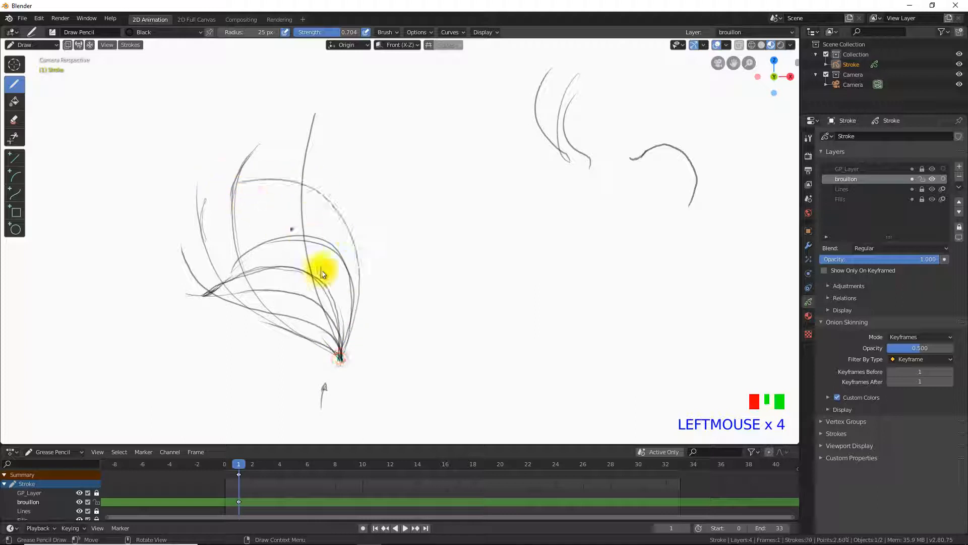
mouse_move(350, 356)
left_mouse_down()
mouse_move(374, 309)
mouse_move(292, 115)
left_mouse_up()
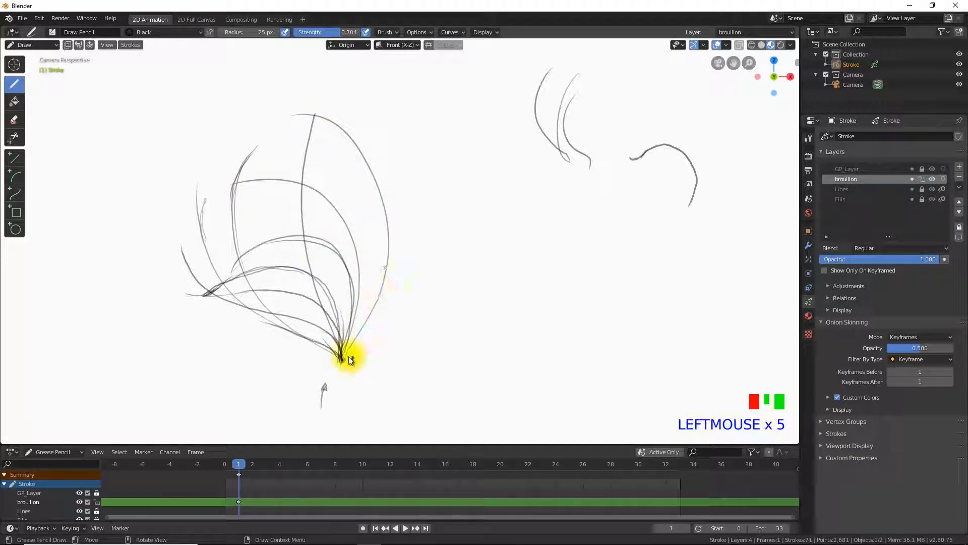
left_click_drag(345, 357, 345, 351)
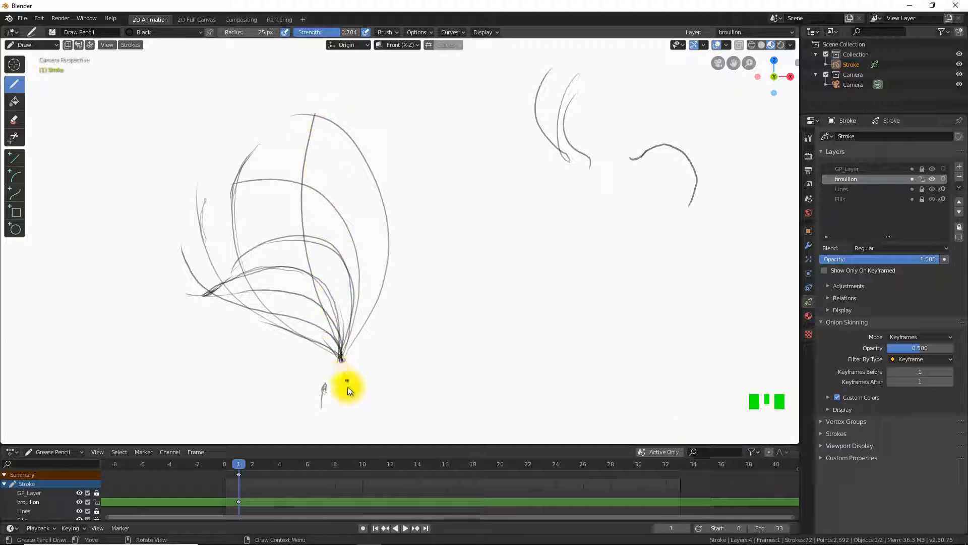
- Draw a tall arch bowing to the right of the existing ones from the shared base, and sketch a small arrow pointing at the base
left_click(344, 358)
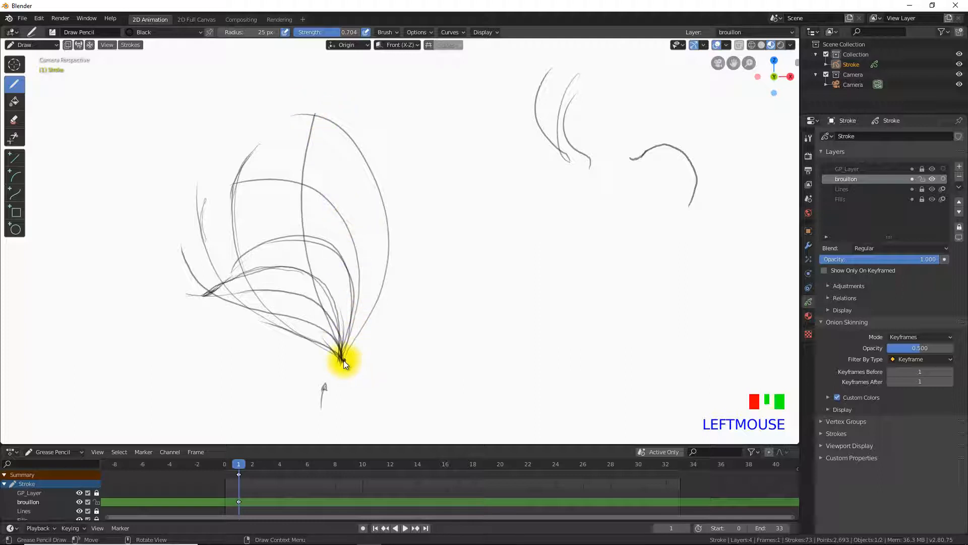
mouse_move(341, 359)
left_mouse_down()
mouse_move(400, 277)
mouse_move(371, 132)
left_mouse_up()
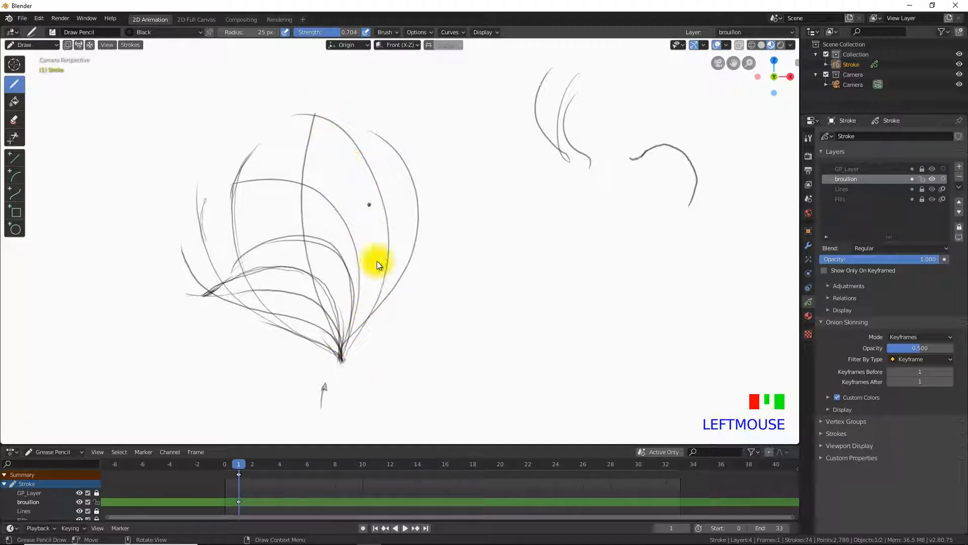
left_click(343, 361)
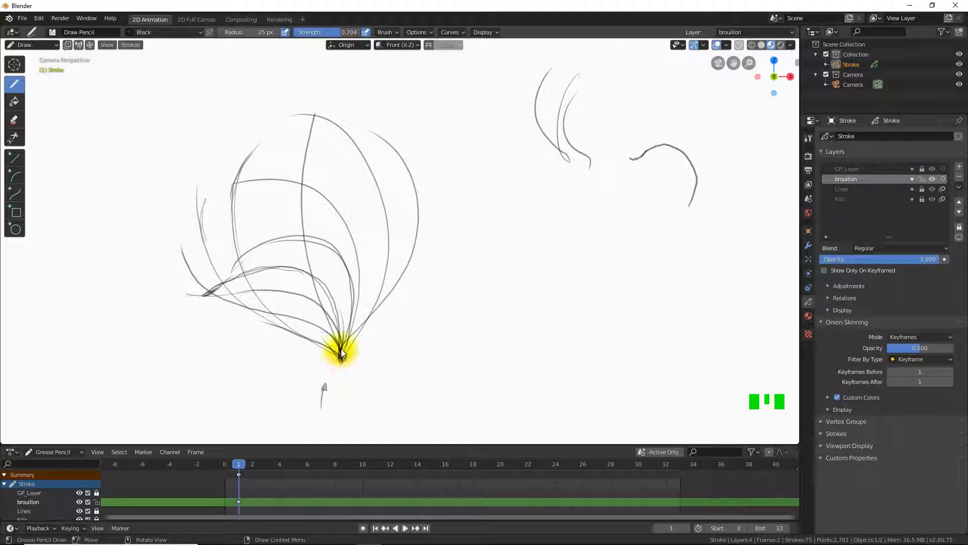
left_click(373, 374)
left_click_drag(365, 364, 360, 362)
left_click_drag(360, 362, 366, 364)
left_click_drag(366, 364, 361, 366)
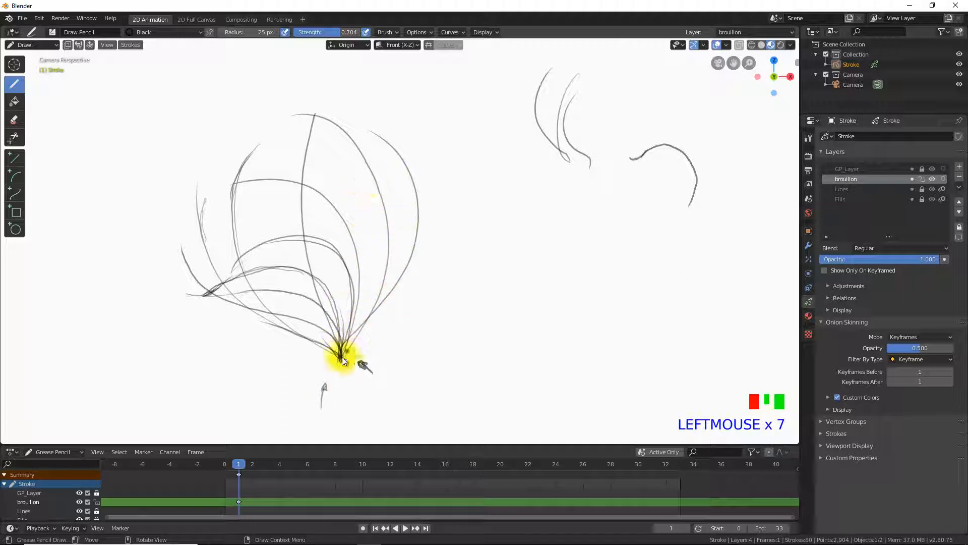
- Draw further curves from the base toward the right, including an upturned one and a low arch, and darken the low arch's end point
left_click_drag(340, 363, 335, 324)
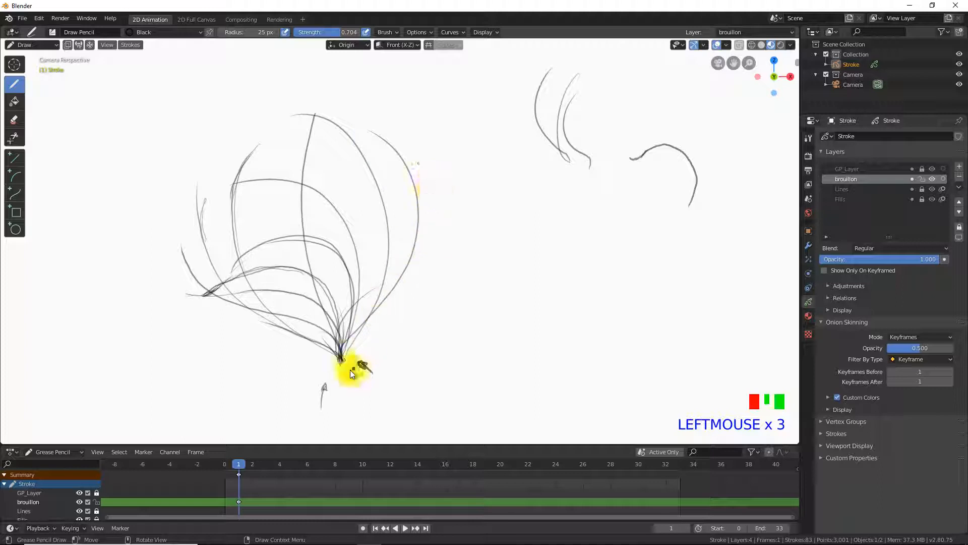
mouse_move(341, 360)
left_mouse_down()
mouse_move(417, 255)
mouse_move(438, 170)
left_mouse_up()
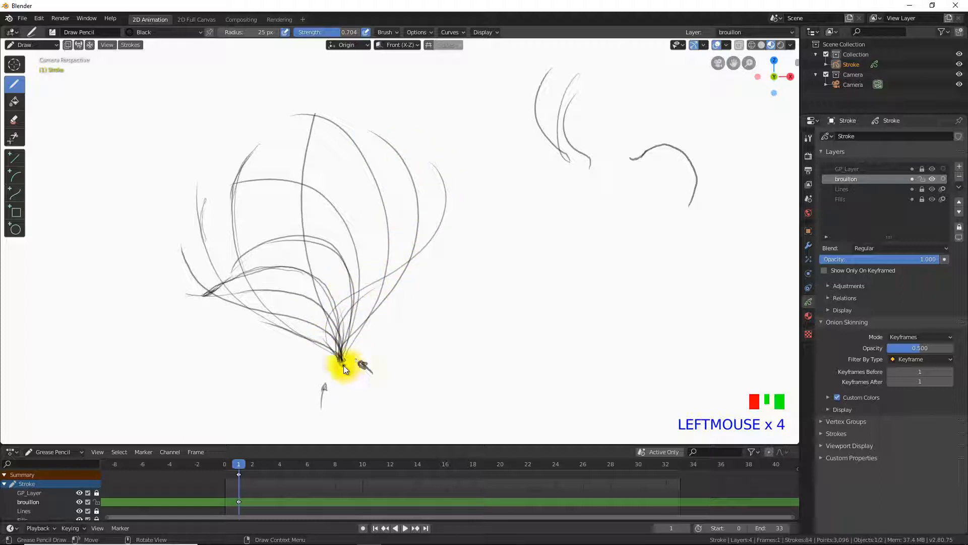
mouse_move(343, 365)
left_mouse_down()
mouse_move(363, 271)
mouse_move(472, 196)
mouse_move(337, 367)
mouse_move(438, 245)
left_mouse_up()
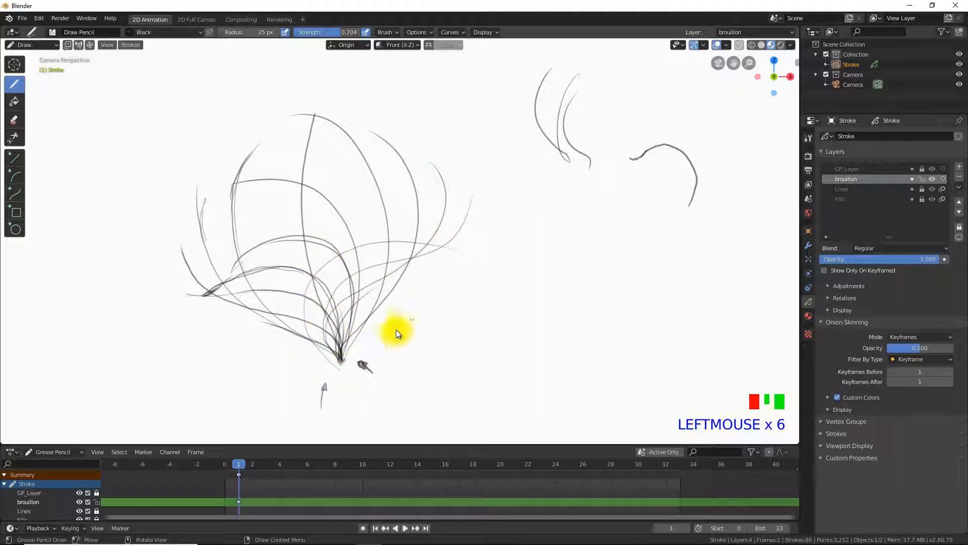
left_click(448, 250)
left_click(453, 250)
left_click(455, 250)
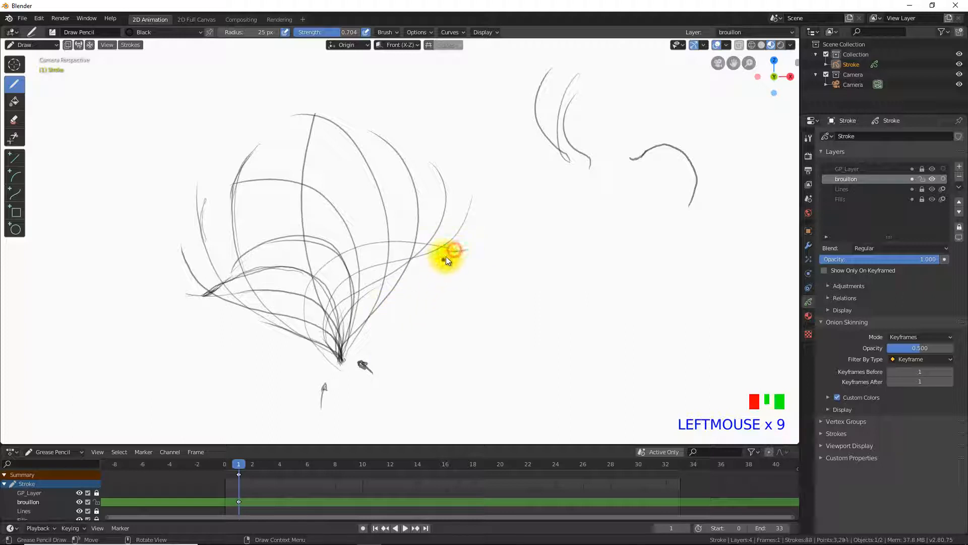
left_click(441, 248)
left_click(449, 249)
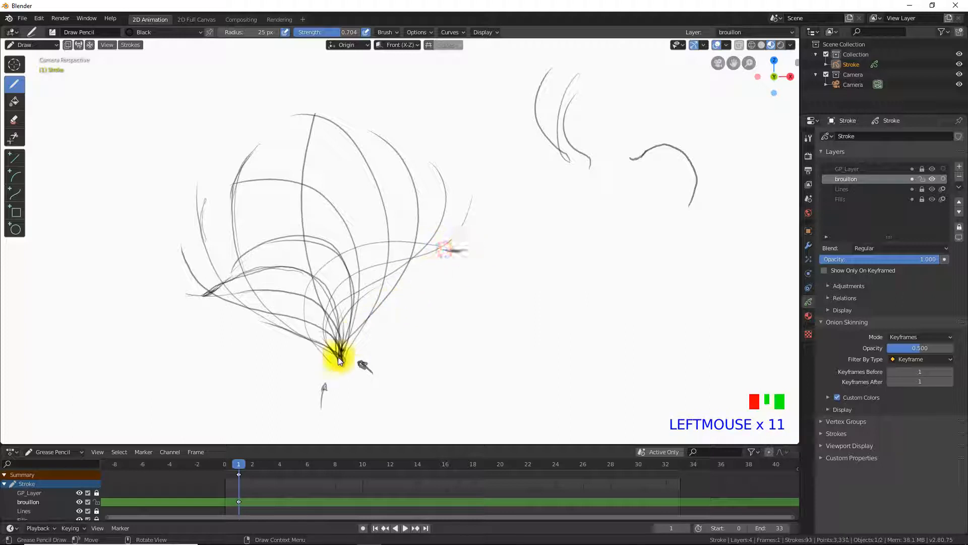
- Draw a higher arch above the low right-hand arch and sketch a taller right-leaning curve rising from the base with repeated strokes
mouse_move(337, 357)
left_mouse_down()
mouse_move(303, 264)
mouse_move(452, 251)
mouse_move(426, 233)
mouse_move(307, 270)
mouse_move(327, 357)
left_mouse_up()
mouse_move(310, 324)
left_mouse_down()
mouse_move(299, 277)
mouse_move(307, 319)
mouse_move(309, 257)
mouse_move(393, 215)
left_mouse_up()
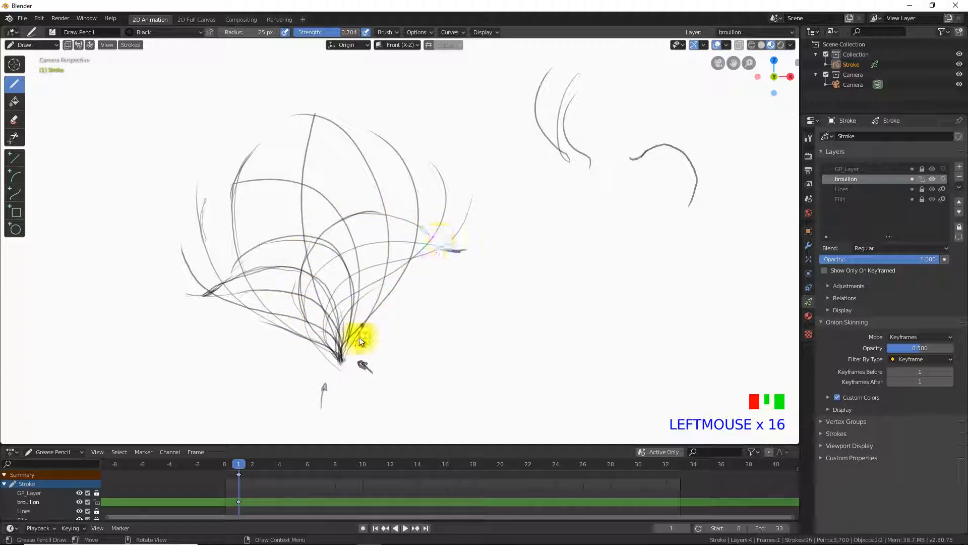
left_click_drag(340, 356, 338, 349)
mouse_move(338, 349)
left_mouse_down()
mouse_move(320, 341)
mouse_move(404, 212)
mouse_move(386, 178)
left_mouse_up()
left_click_drag(347, 353, 306, 305)
left_click(343, 364)
mouse_move(345, 370)
left_mouse_down()
mouse_move(333, 356)
mouse_move(387, 151)
mouse_move(372, 147)
mouse_move(345, 179)
left_mouse_up()
left_click_drag(375, 144, 328, 193)
left_click_drag(383, 141, 327, 200)
left_click_drag(389, 135, 317, 218)
mouse_move(334, 361)
left_mouse_down()
mouse_move(333, 204)
mouse_move(372, 155)
left_mouse_up()
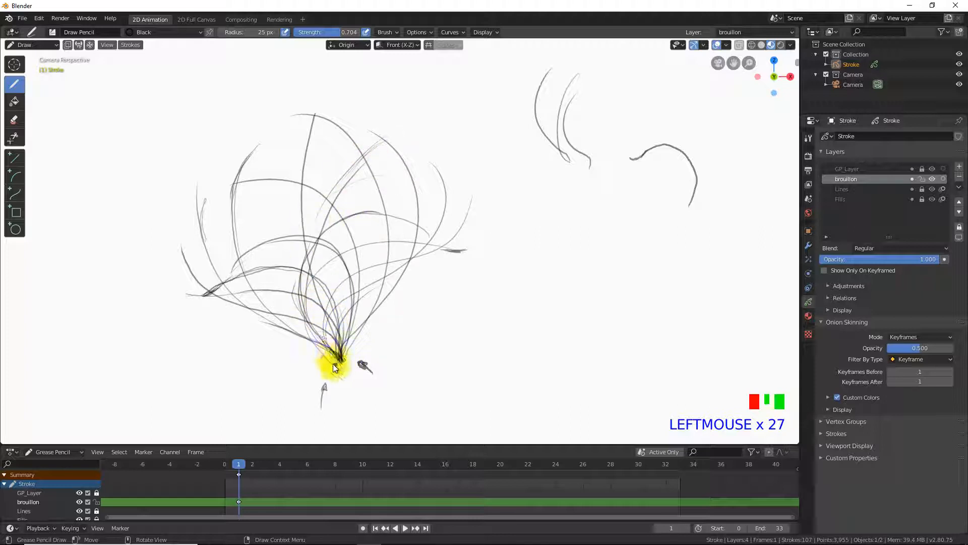
- Retrace the upright starting curve with short strokes between the shared base and its tip
left_click_drag(334, 364, 331, 359)
left_click_drag(331, 358, 327, 350)
left_click_drag(325, 346, 321, 337)
left_click_drag(320, 332, 313, 310)
left_click_drag(315, 117, 304, 231)
mouse_move(311, 155)
left_mouse_down()
mouse_move(305, 198)
mouse_move(315, 300)
left_mouse_up()
left_click_drag(313, 282, 326, 334)
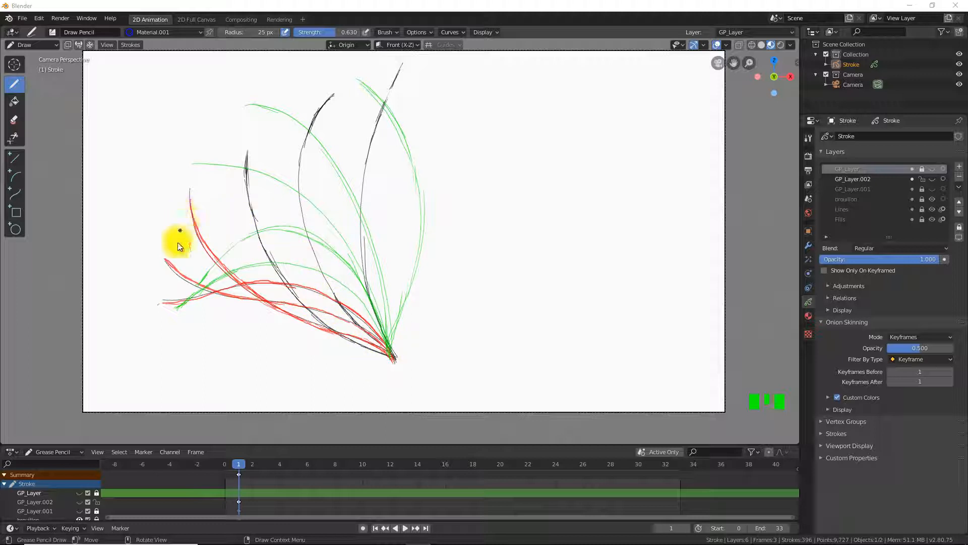
- Unlock GP_Layer while keeping the other layers locked, and make it visible for drawing
left_click(397, 58)
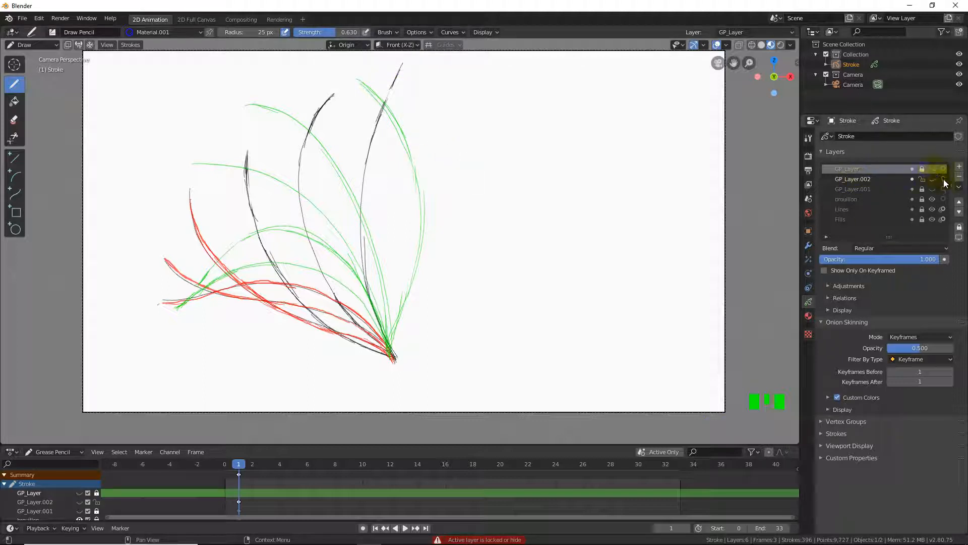
left_click(959, 227)
left_click(959, 227)
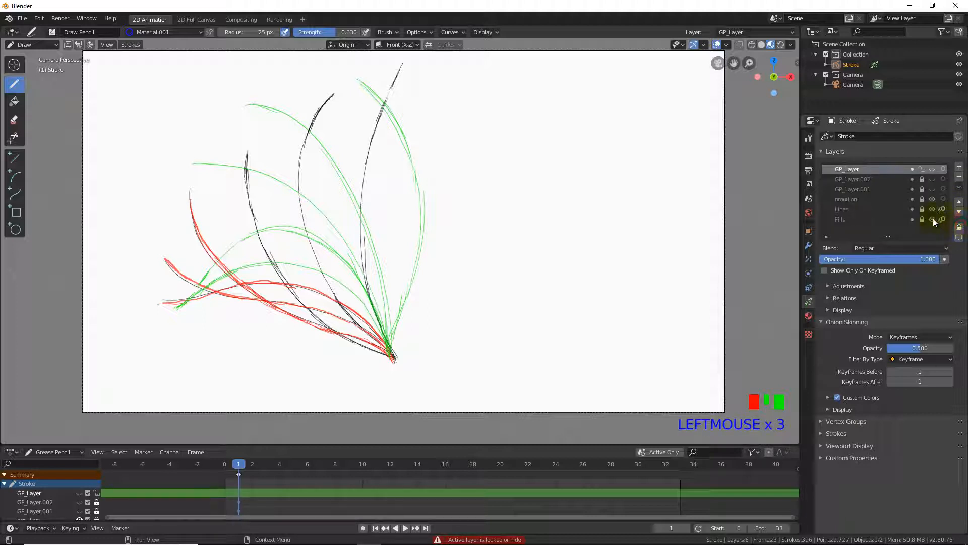
left_click(395, 63)
left_click(421, 77)
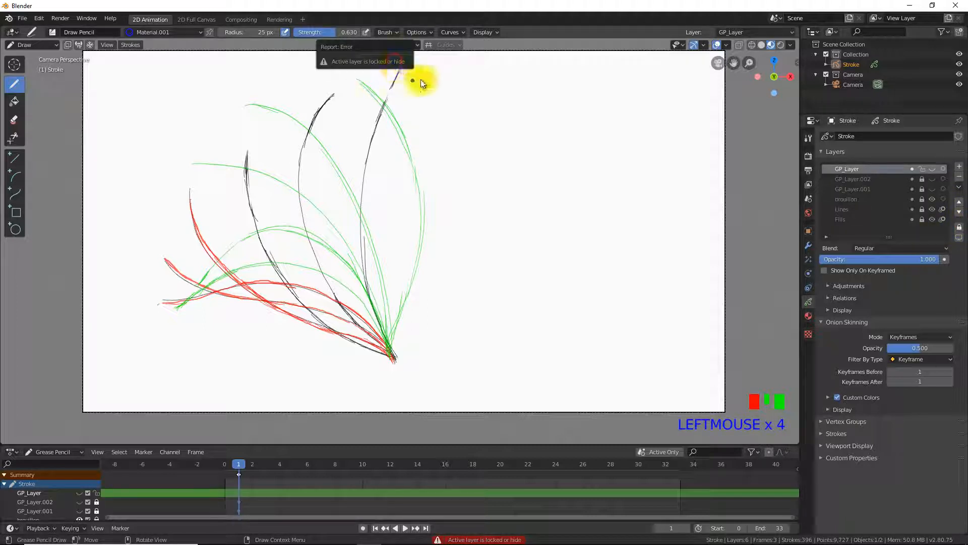
left_click(933, 169)
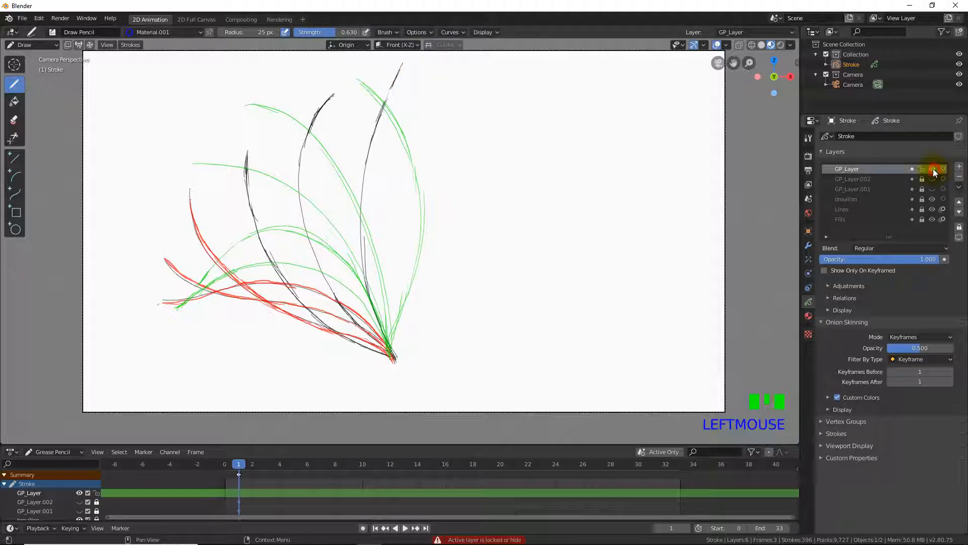
- Number the tips of the black and red curves 1 to 6 in blue, starting at the tallest and continuing leftward and down
left_click(393, 61)
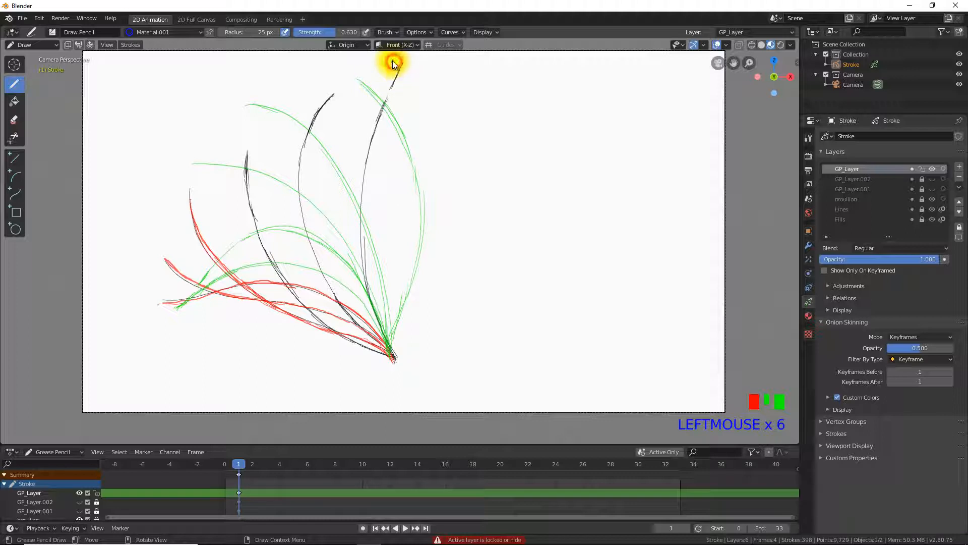
left_click(328, 87)
left_click_drag(326, 86, 332, 91)
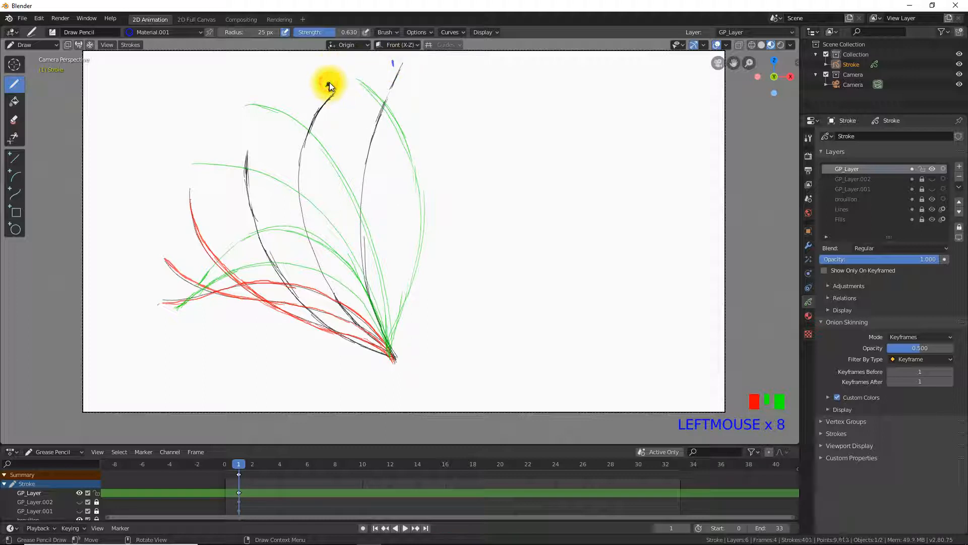
left_click(243, 145)
left_click_drag(245, 146, 246, 147)
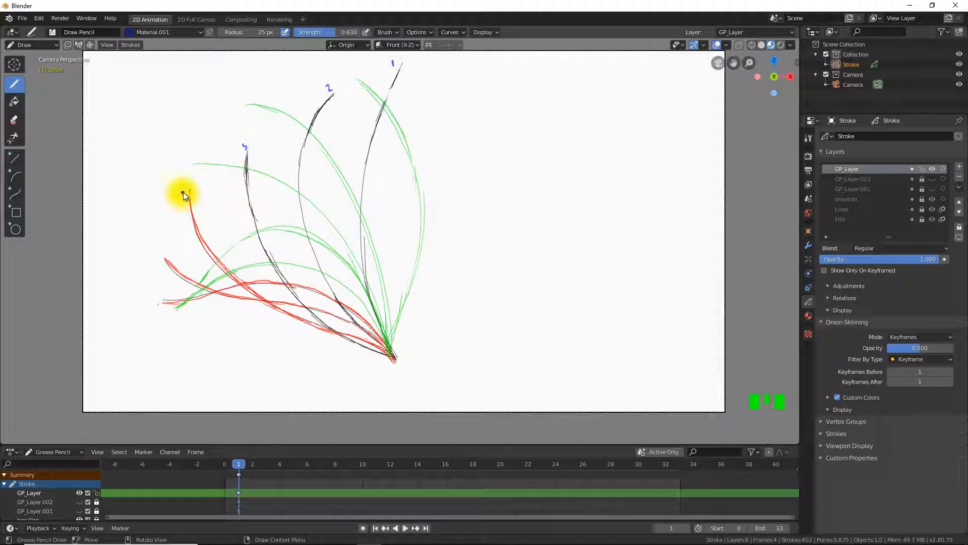
left_click_drag(184, 194, 187, 195)
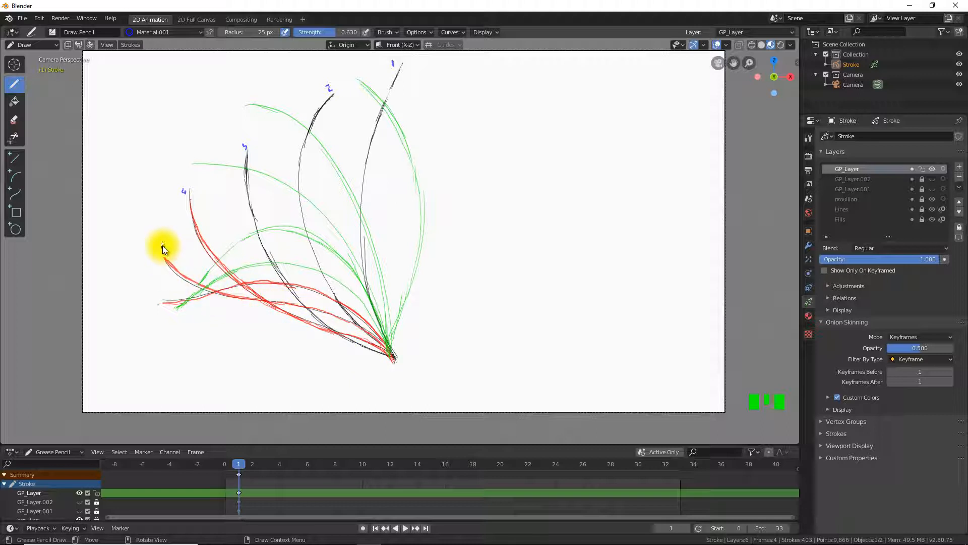
left_click_drag(162, 245, 393, 361)
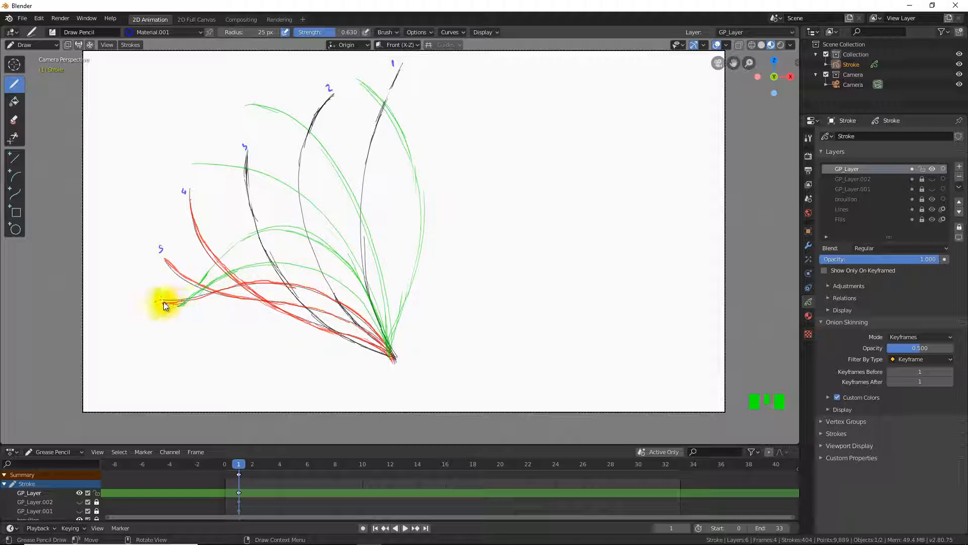
left_click_drag(155, 297, 152, 301)
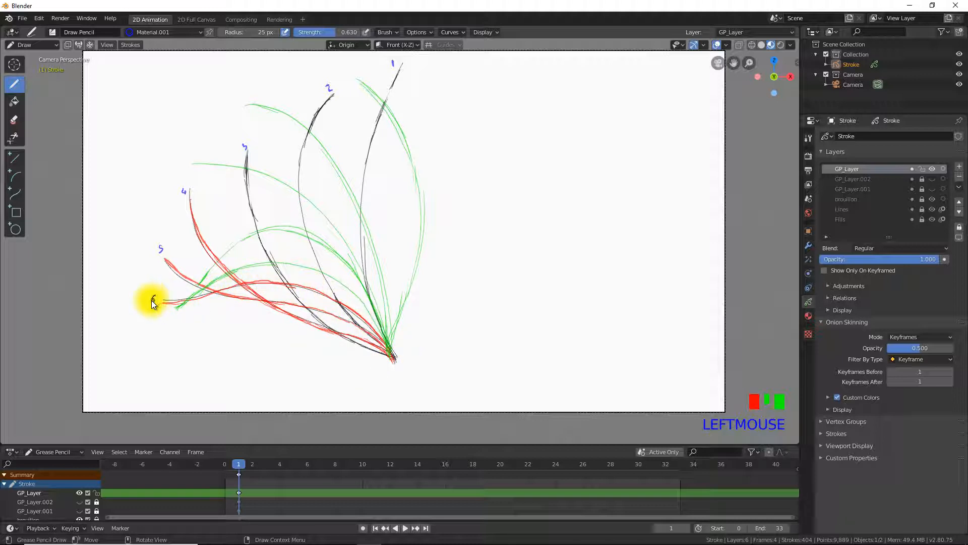
- Switch to the green stroke material named Material and number the green curves' tips 7 to 11
left_click(809, 315)
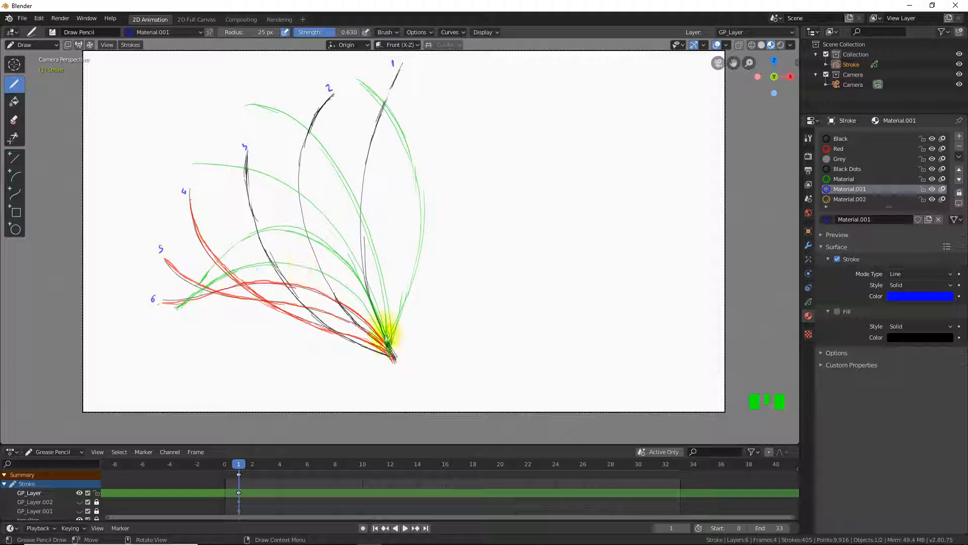
left_click(850, 180)
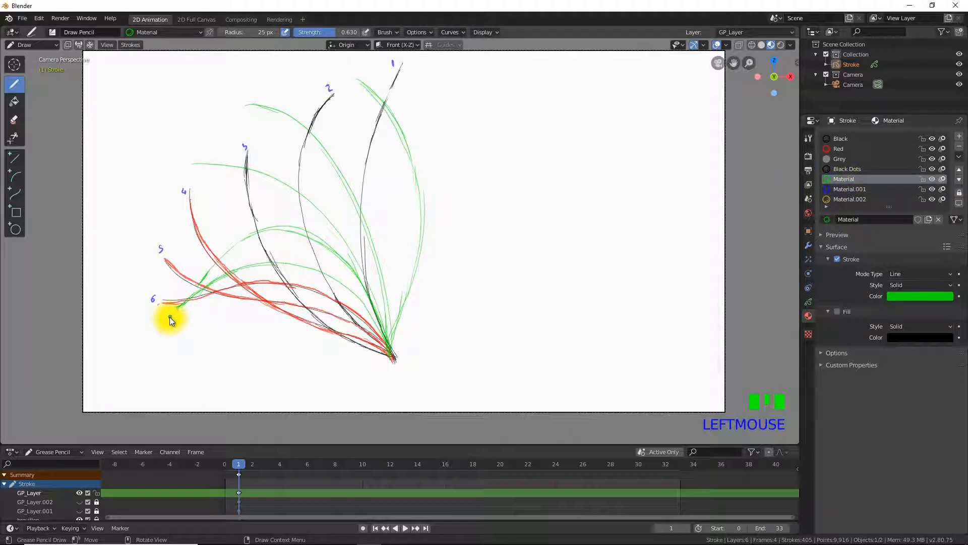
left_click_drag(170, 317, 171, 321)
left_click_drag(166, 318, 171, 320)
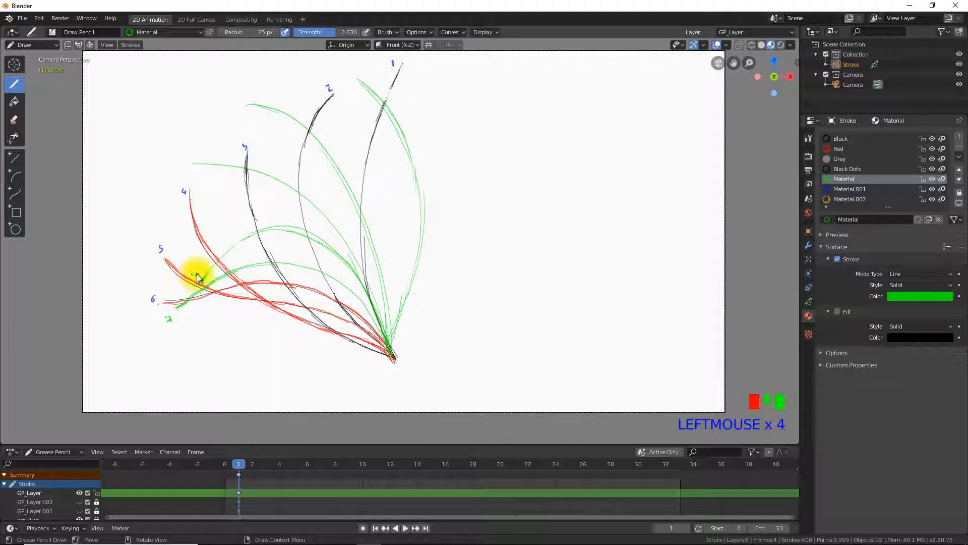
left_click_drag(198, 278, 195, 270)
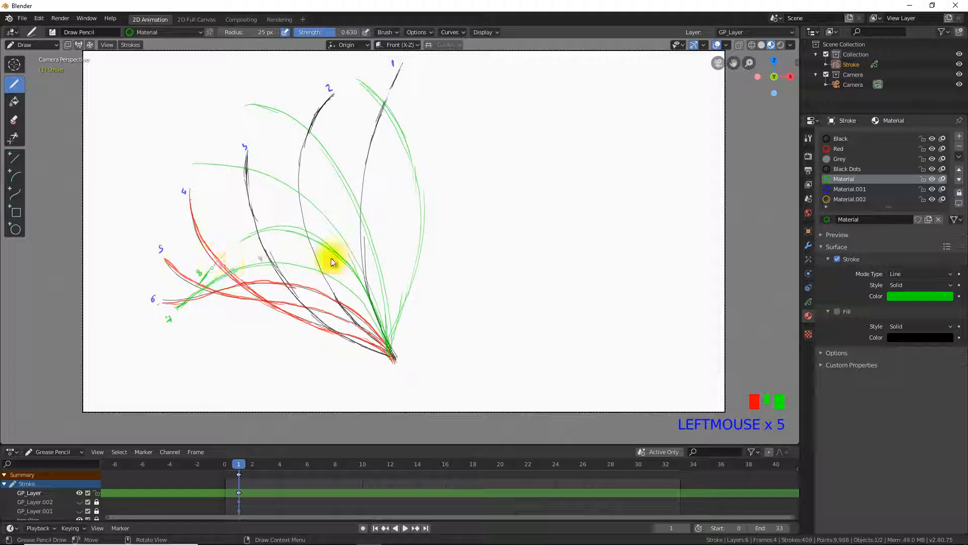
left_click_drag(207, 157, 217, 154)
left_click_drag(262, 98, 268, 94)
left_click_drag(363, 72, 361, 73)
left_click_drag(366, 70, 374, 75)
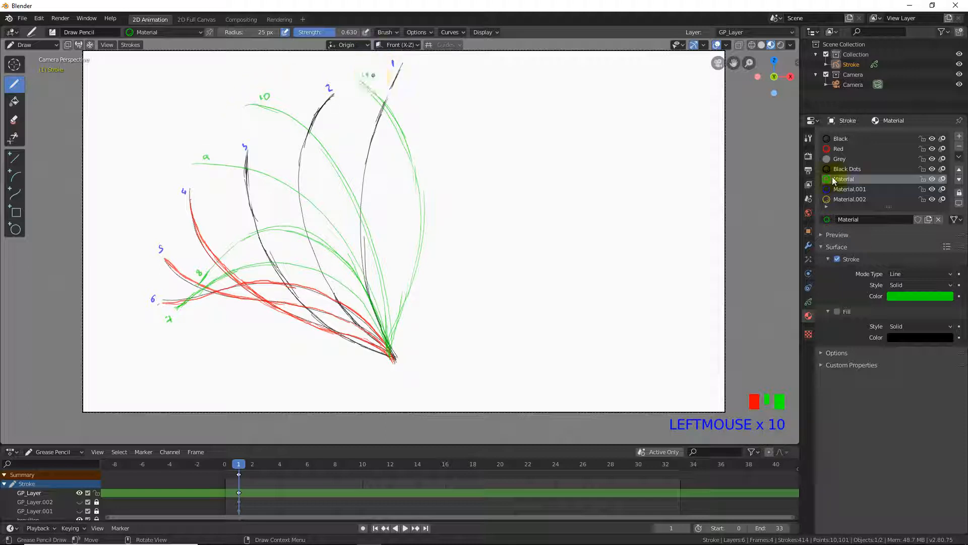
- Switch back to the blue Material.001, show GP_Layer.001, and number its blue curve 12
left_click(853, 189)
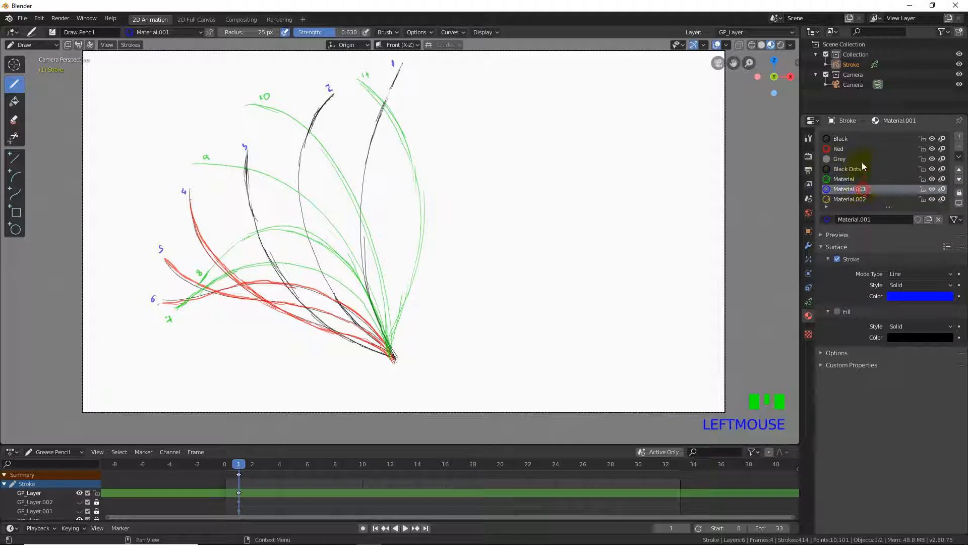
left_click(808, 302)
left_click(931, 189)
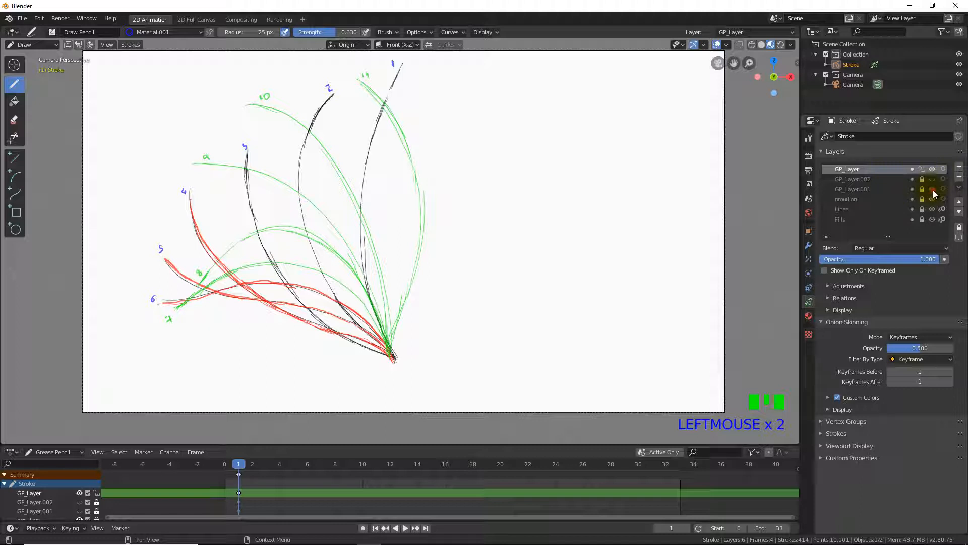
left_click(425, 102)
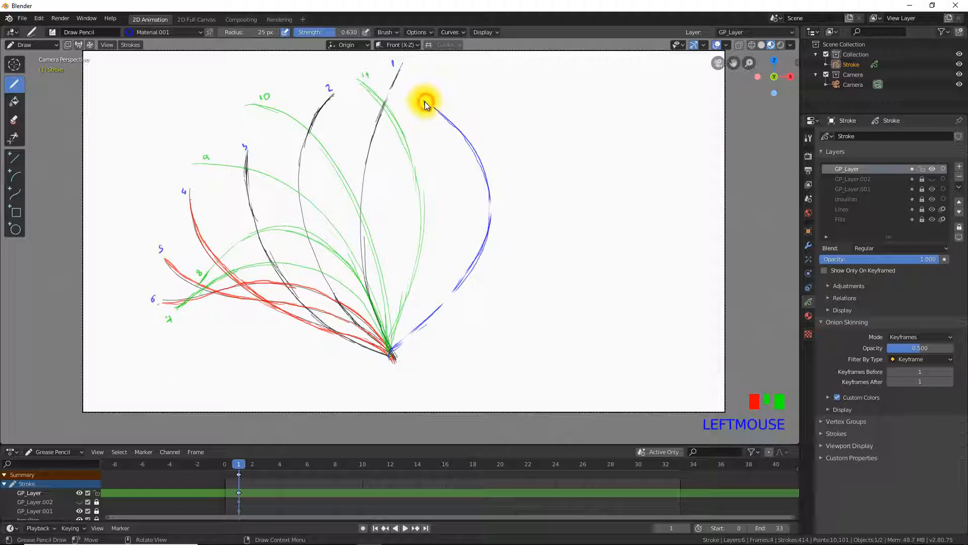
left_click(428, 103)
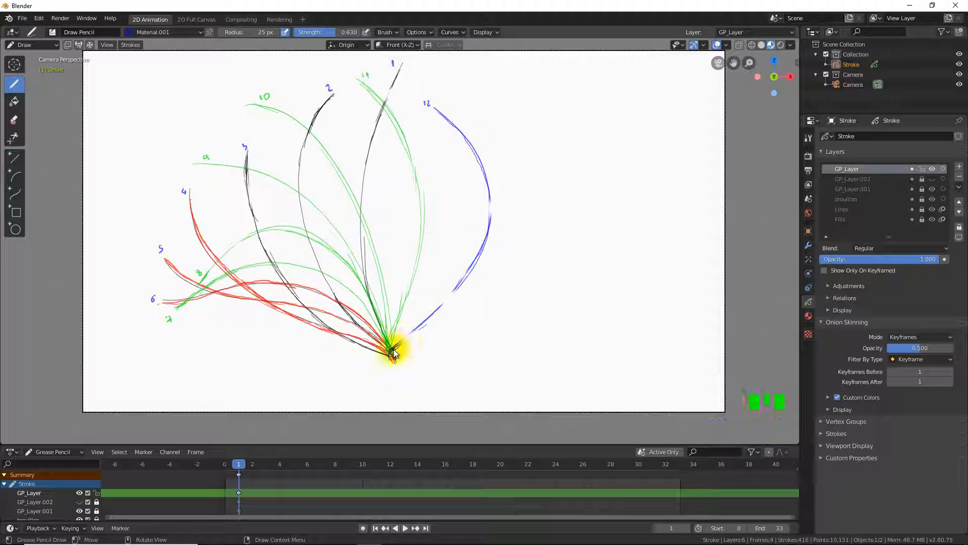
- Reinforce the blue curve with strokes from the shared base up along its outer bend
left_click_drag(394, 350, 434, 314)
left_click_drag(440, 309, 458, 288)
mouse_move(478, 256)
left_mouse_down()
mouse_move(490, 227)
mouse_move(486, 183)
mouse_move(477, 243)
left_mouse_up()
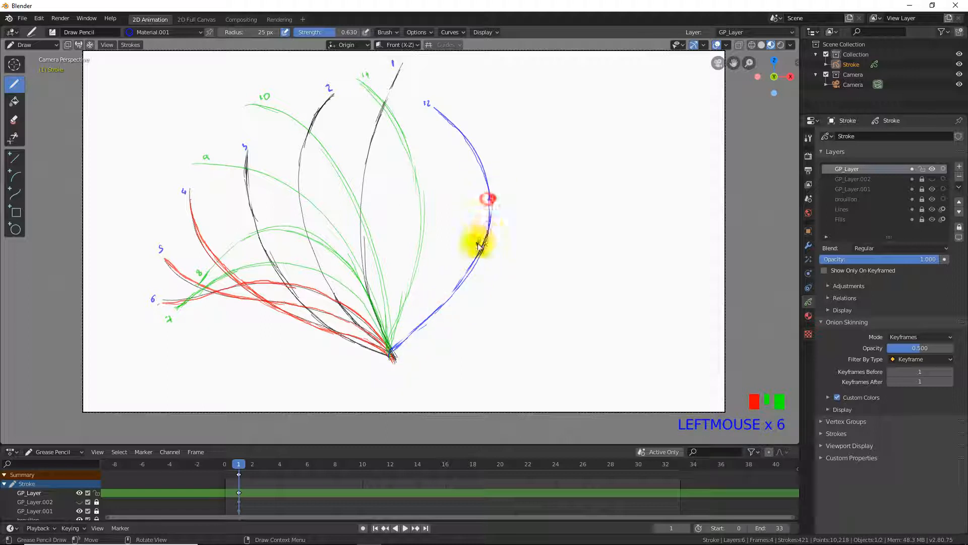
- Show GP_Layer.002 and write 13 in blue at the tip of its upturned curve on the far right
left_click(932, 180)
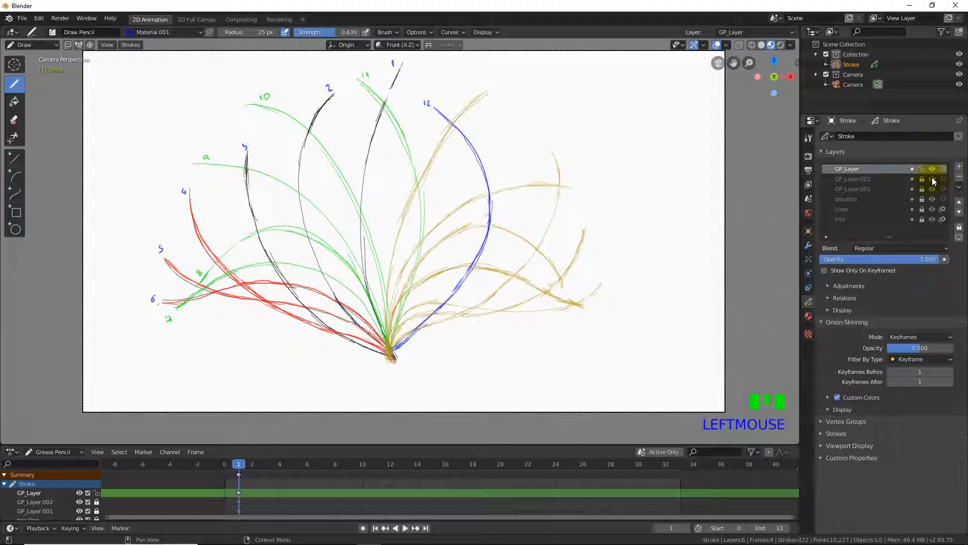
left_click(547, 138)
left_click(548, 138)
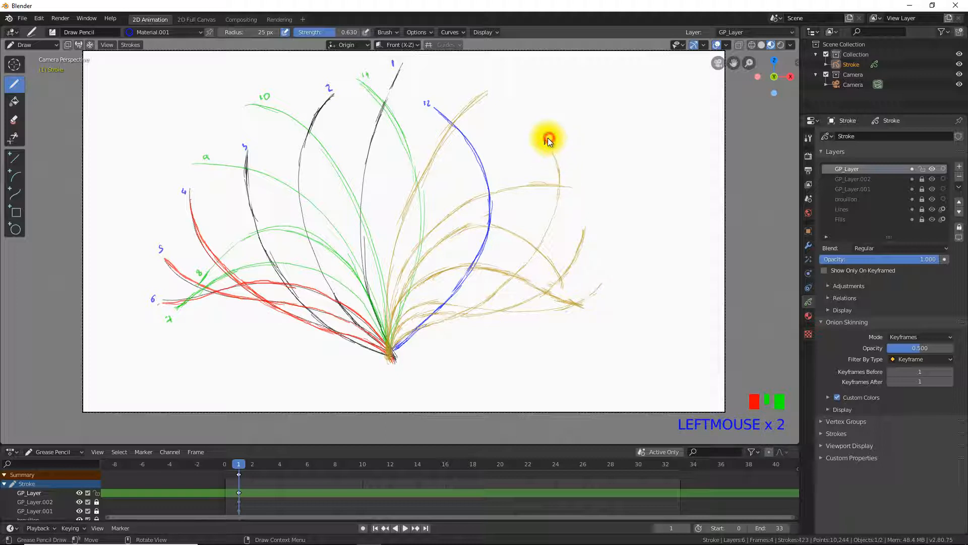
- Switch to the ochre stroke material Material.002 and replace the blue 13 with an ochre 13
left_click(808, 316)
left_click(857, 199)
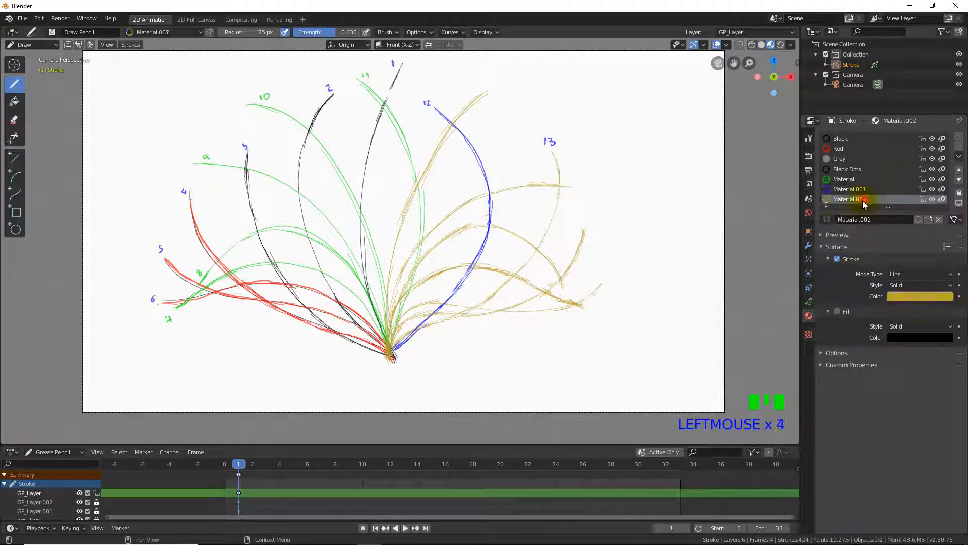
left_click(552, 139, "ctrl")
left_click_drag(545, 141, 555, 147)
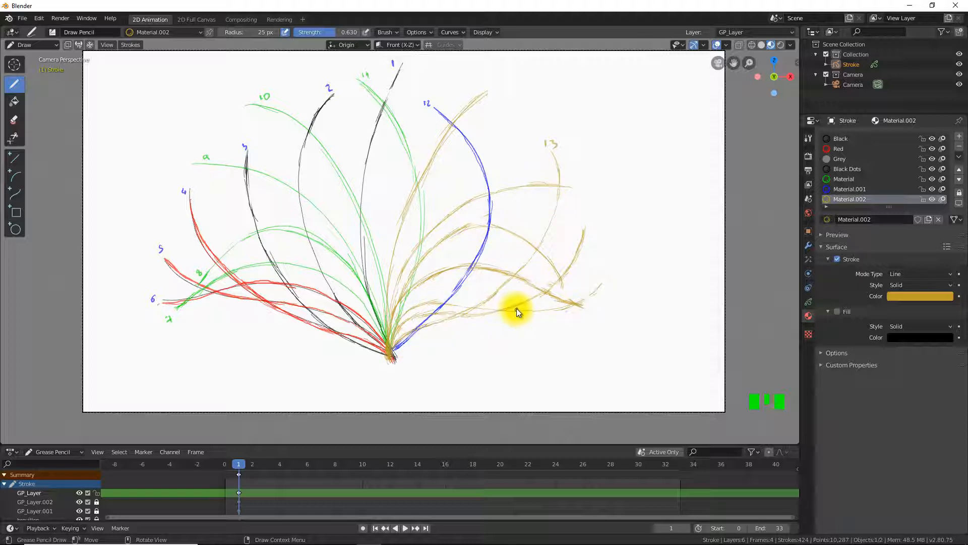
- Number the next ochre curve tips 14, 15 and 16, and reinforce the tip of curve 16
left_click_drag(584, 217, 591, 222)
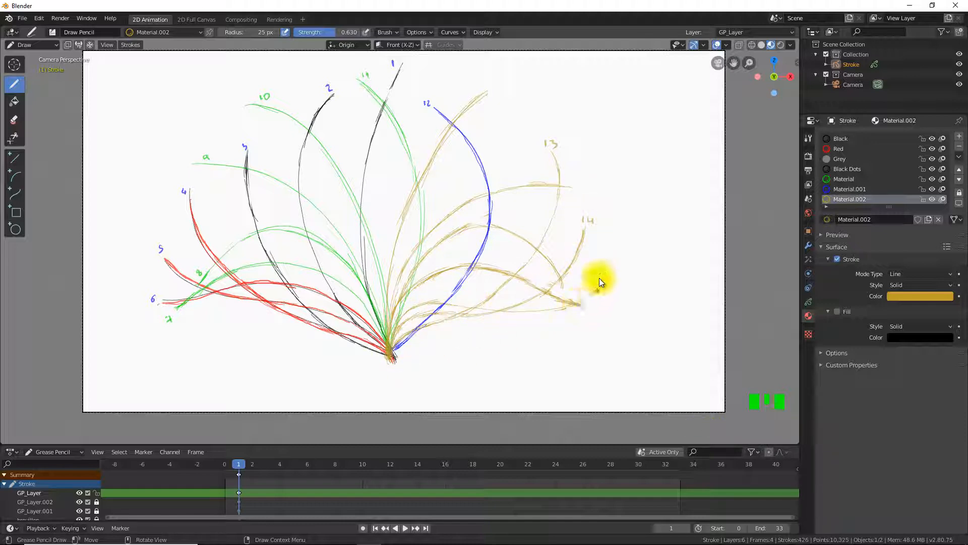
left_click_drag(607, 291, 609, 285)
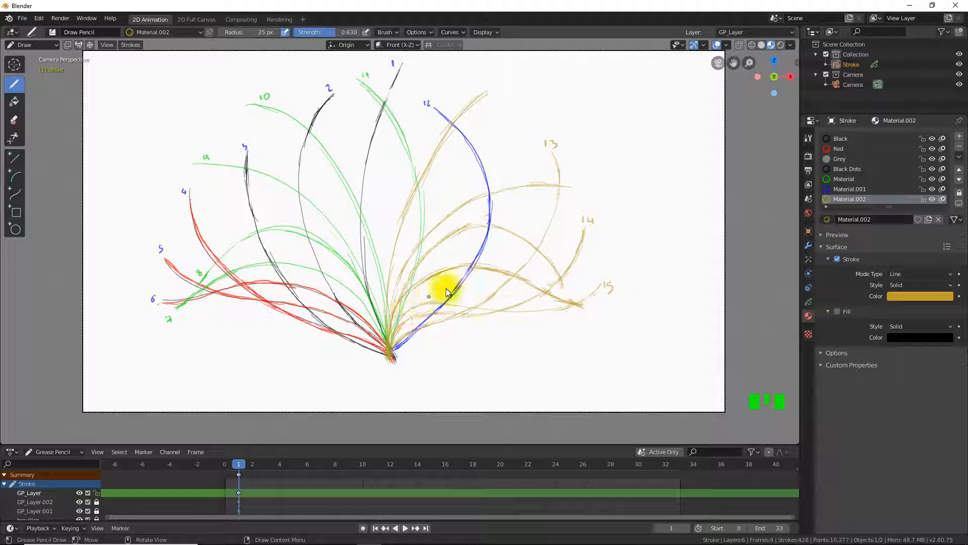
left_click_drag(583, 316, 589, 320)
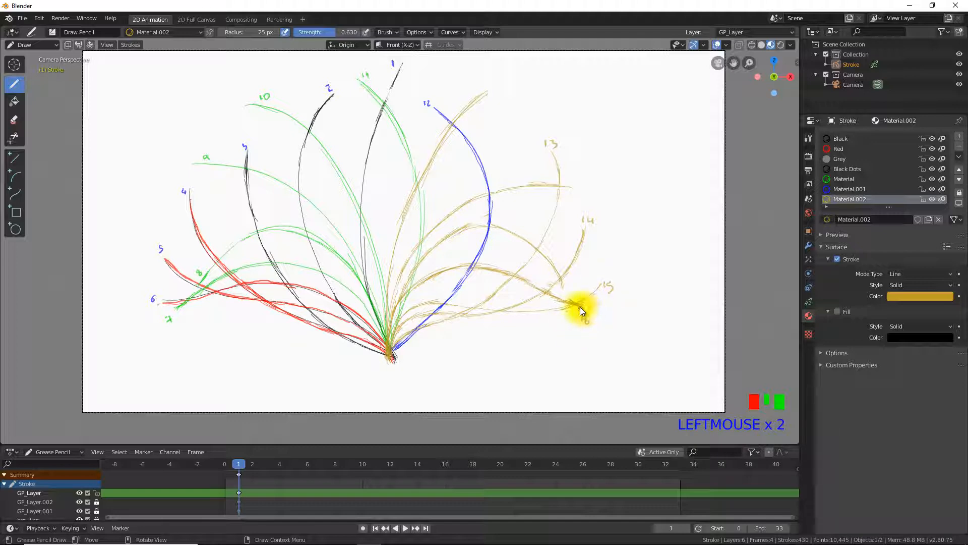
left_click_drag(580, 306, 585, 306)
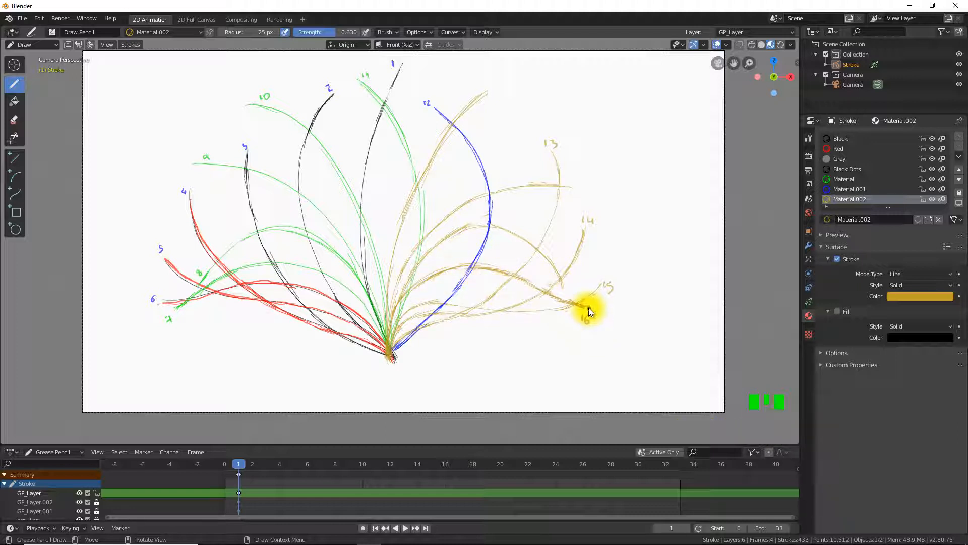
left_click_drag(581, 308, 580, 308)
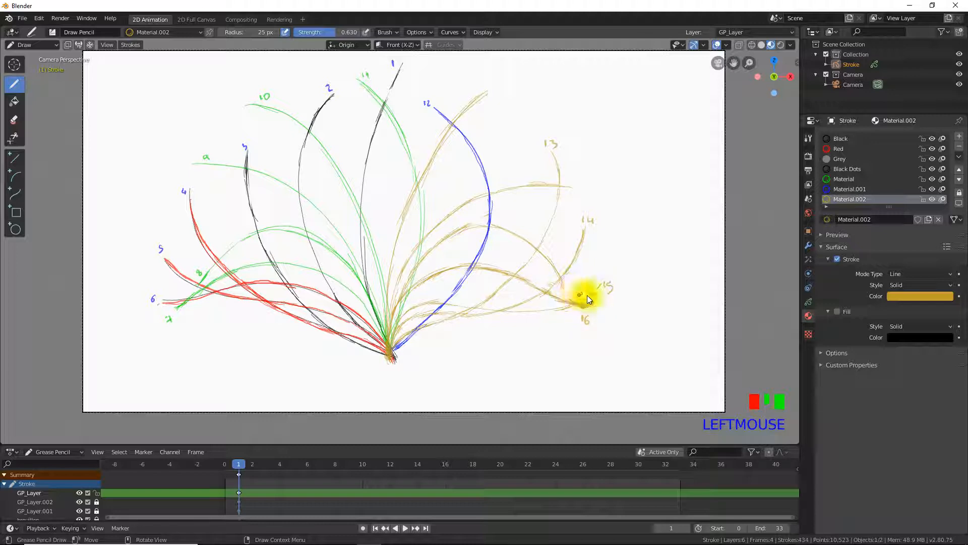
- Write 17, 18 and 19 at the remaining ochre curve tips and reinforce the arch of curve 17
left_click_drag(566, 283, 574, 285)
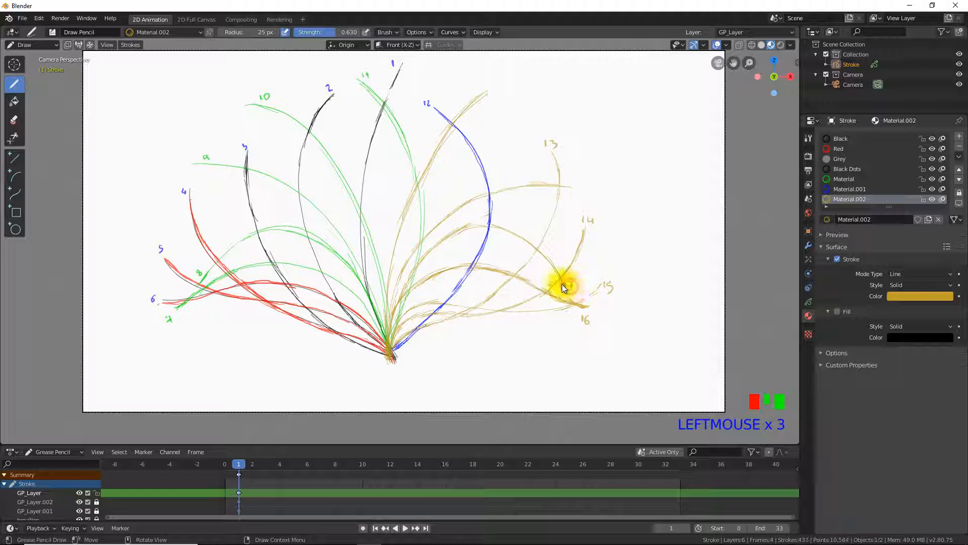
left_click_drag(506, 233, 474, 225)
left_click_drag(490, 224, 458, 226)
left_click_drag(573, 184, 586, 190)
left_click_drag(495, 85, 500, 84)
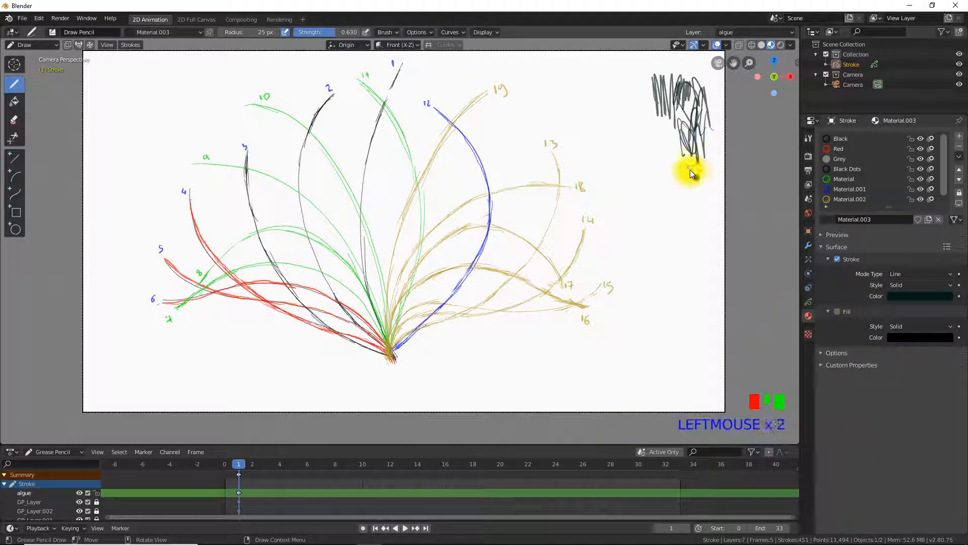
- Test the Draw Pencil brush with scribbles beside the curves on the algue layer, and box-erase them
mouse_move(708, 164)
left_mouse_down()
mouse_move(658, 73)
mouse_move(696, 160)
mouse_move(698, 132)
mouse_move(679, 141)
left_mouse_up()
key("b")
key("b")
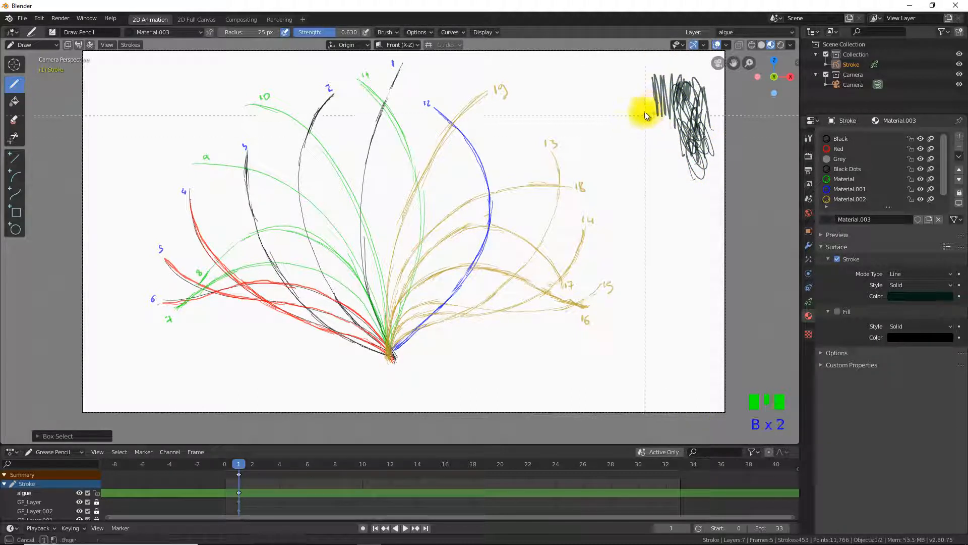
mouse_move(634, 54)
left_mouse_down()
mouse_move(677, 97)
mouse_move(722, 191)
mouse_move(719, 162)
left_mouse_up()
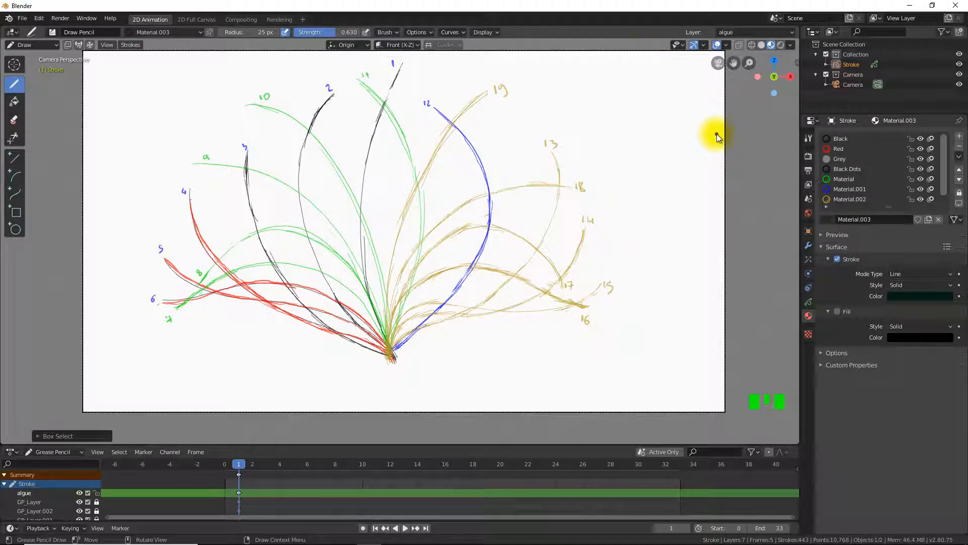
- Switch the drawing brush to Draw Ink
left_click(96, 32)
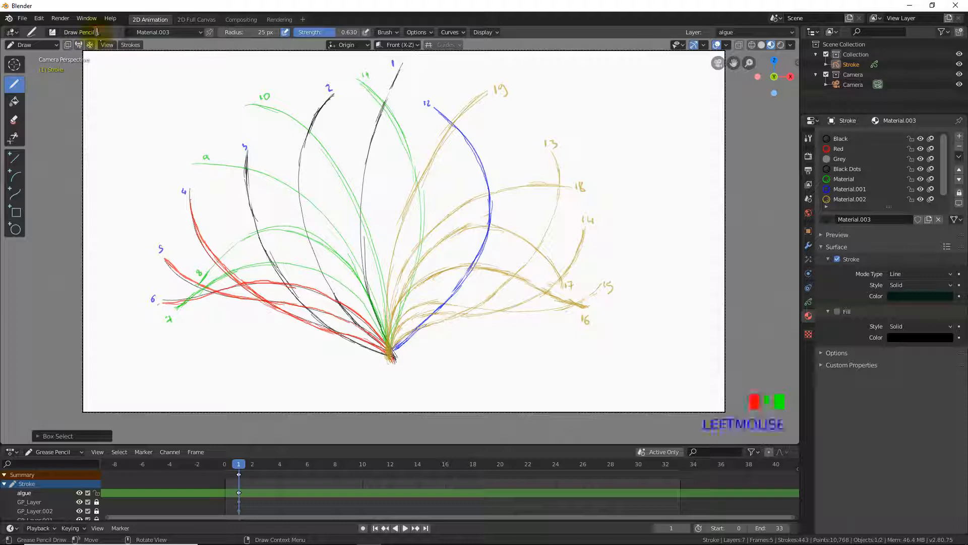
left_click(53, 34)
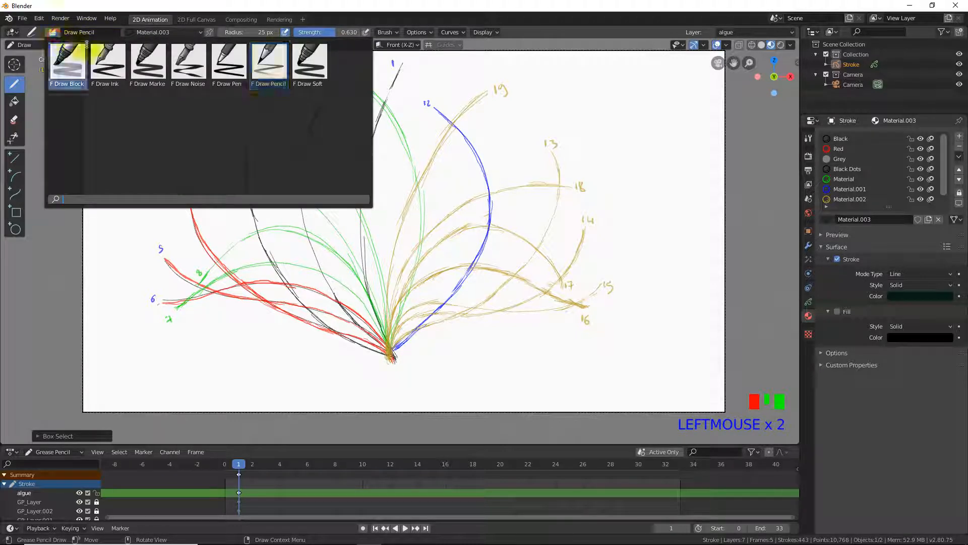
left_click(108, 63)
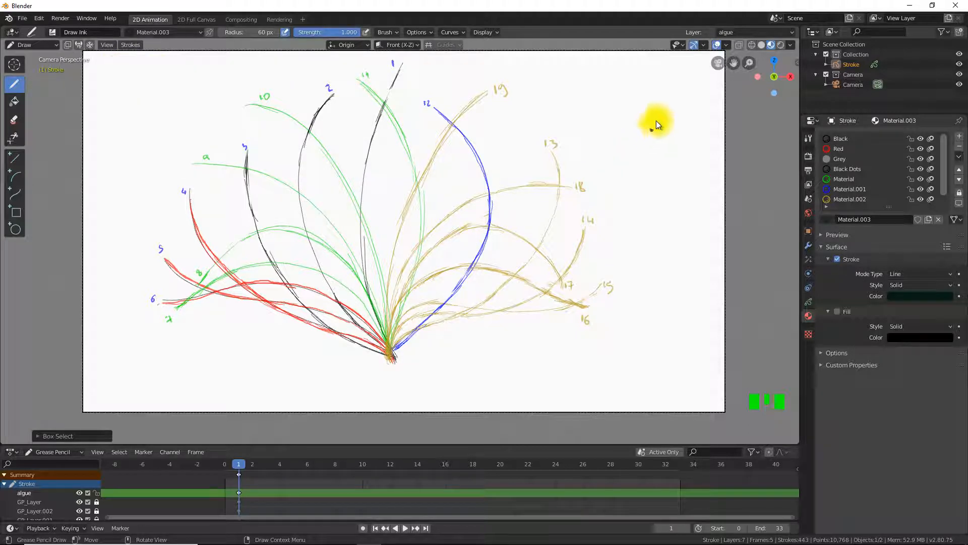
- Draw two long vertical freehand test strokes beside the numbered curves and thicken the tip of the second one
left_click_drag(661, 97, 656, 153)
mouse_move(686, 295)
left_mouse_down()
mouse_move(691, 144)
mouse_move(695, 160)
left_mouse_up()
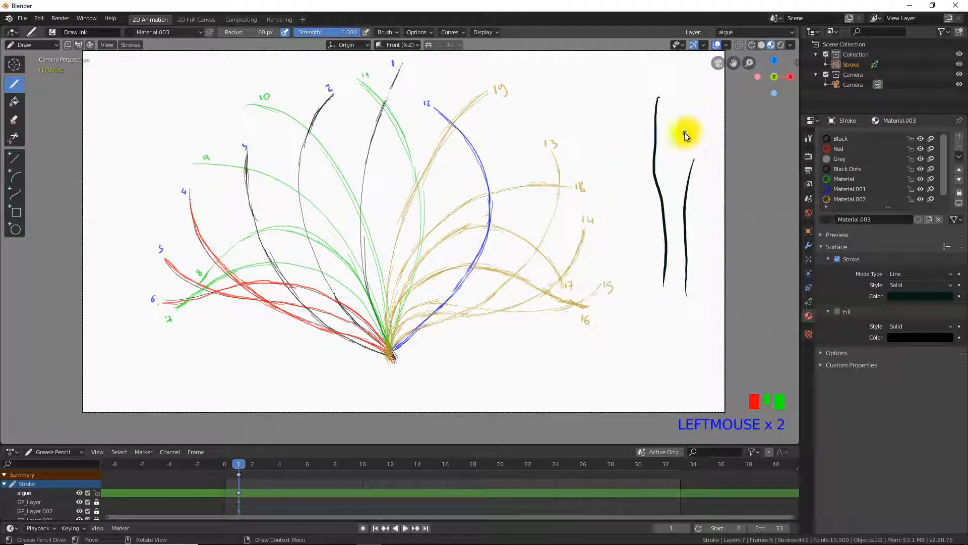
left_click(692, 163)
left_click(693, 163)
left_click_drag(691, 159, 687, 161)
- Test the Curve tool with an S-shaped curve of uniform thickness next to the freehand test strokes
left_click(15, 194)
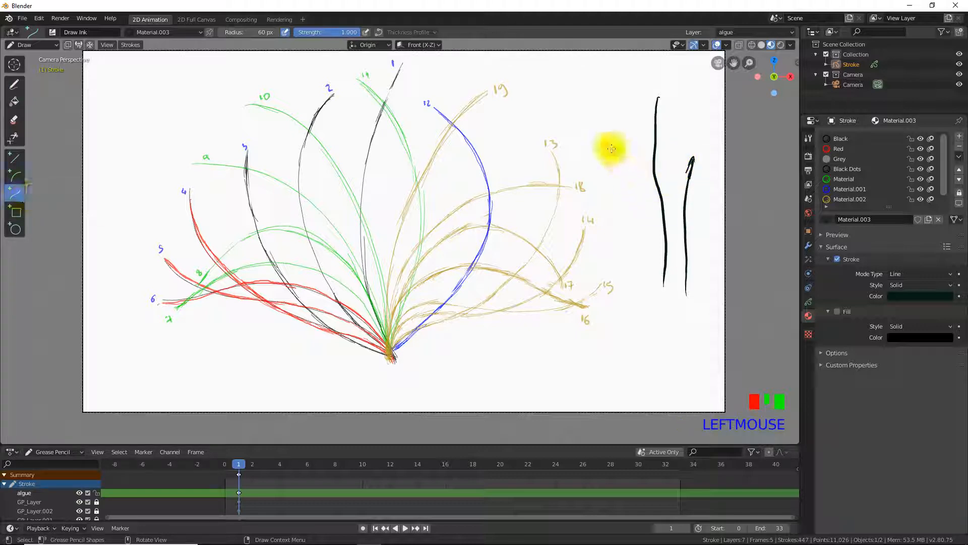
left_click_drag(621, 231, 658, 91)
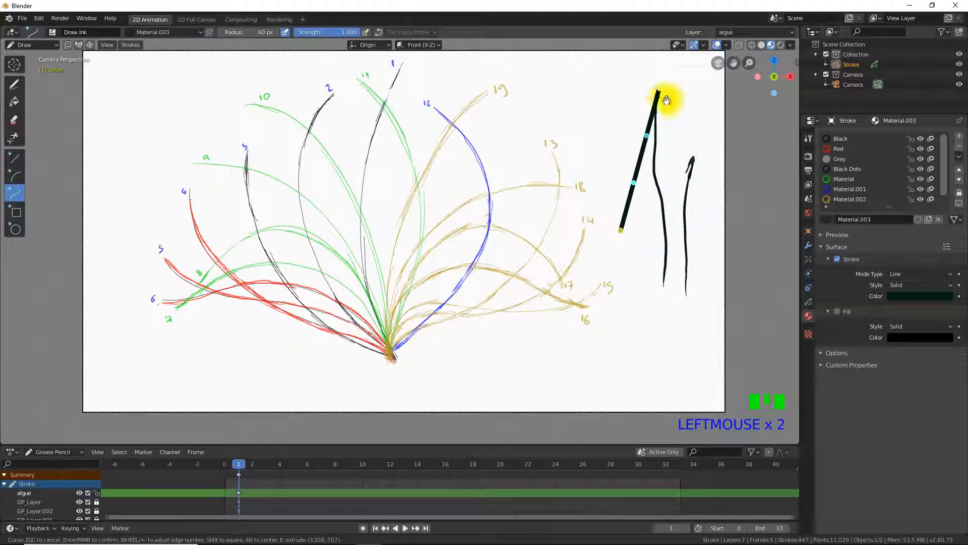
left_click_drag(646, 135, 612, 125)
left_click_drag(633, 182, 669, 213)
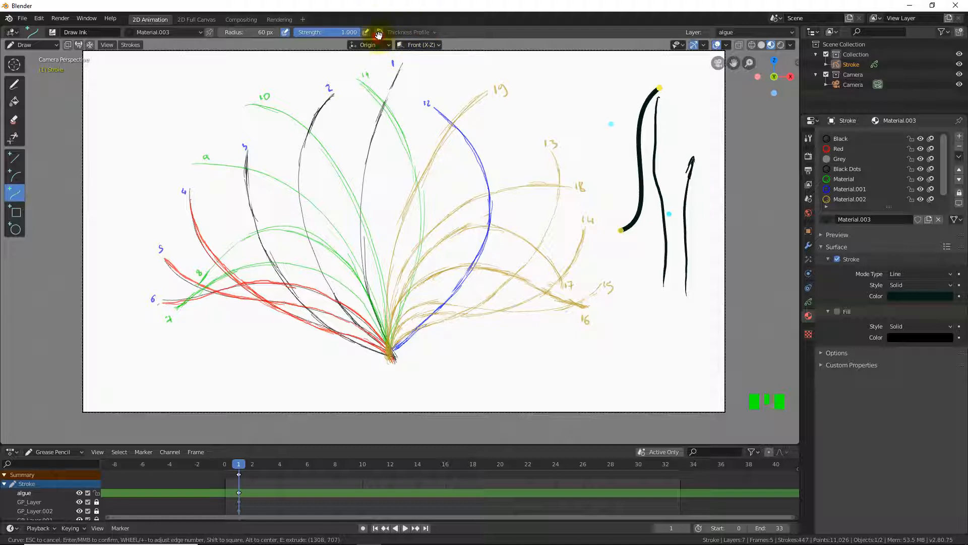
left_click(664, 187)
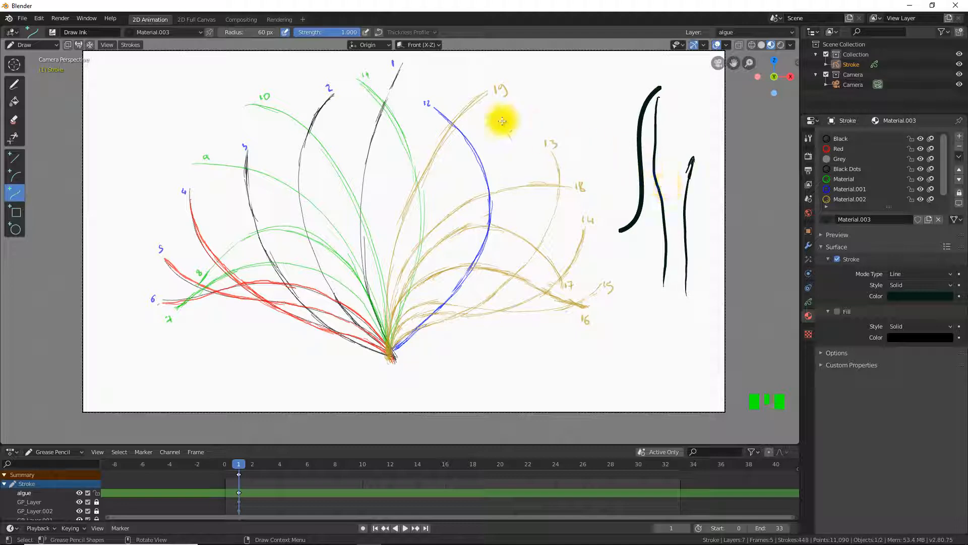
- Enable Thickness Profile for the Curve tool and draw an S-shaped curve with tapered ends across the test strokes
left_click(377, 34)
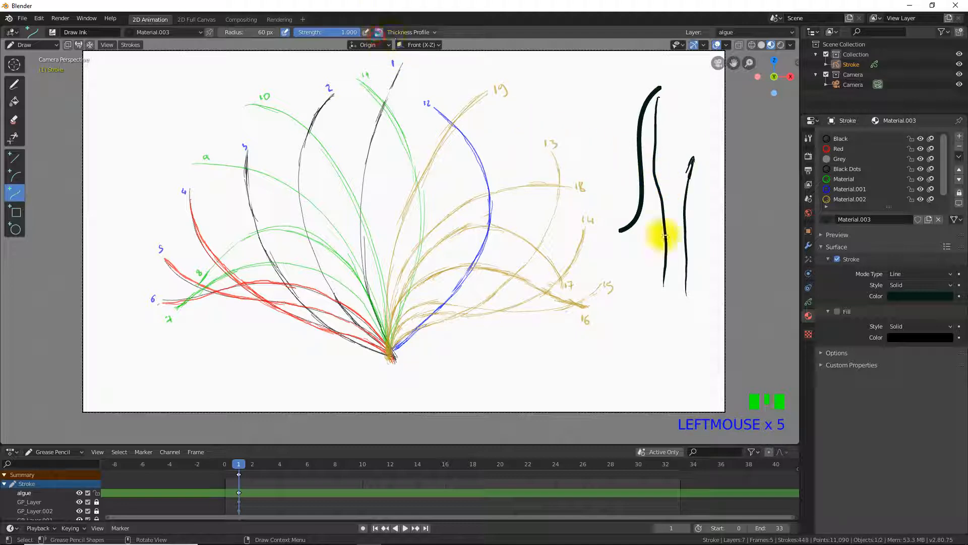
left_click_drag(644, 342, 678, 135)
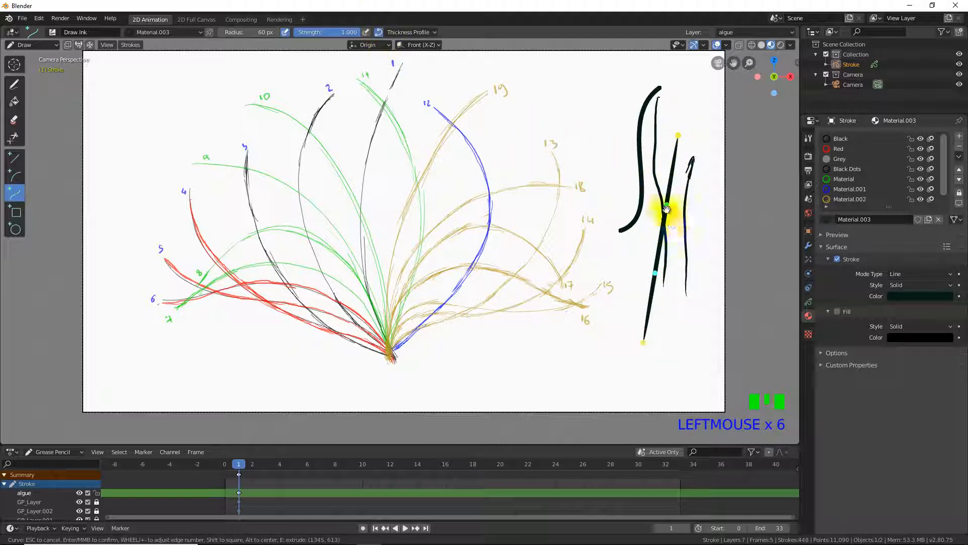
left_click_drag(665, 207, 697, 245)
left_click_drag(663, 274, 617, 263)
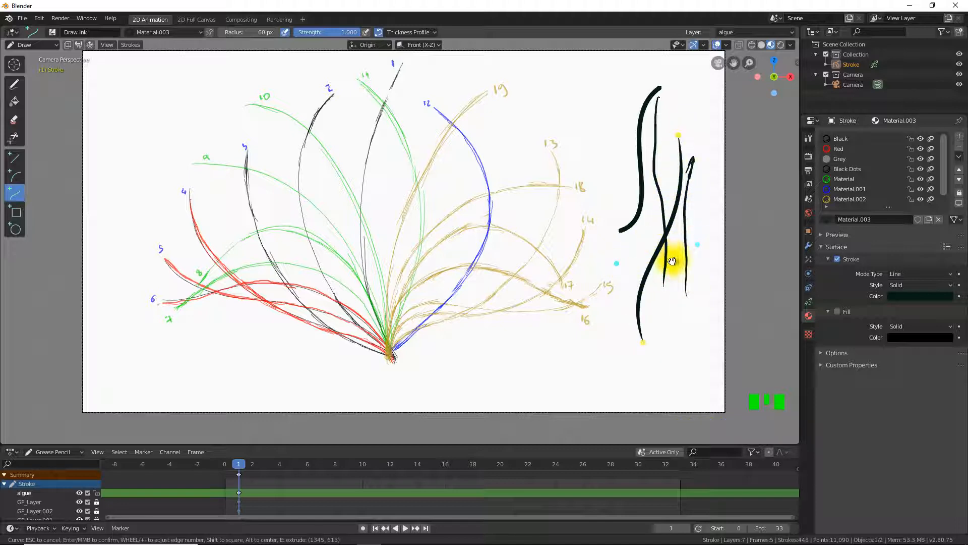
key("Return")
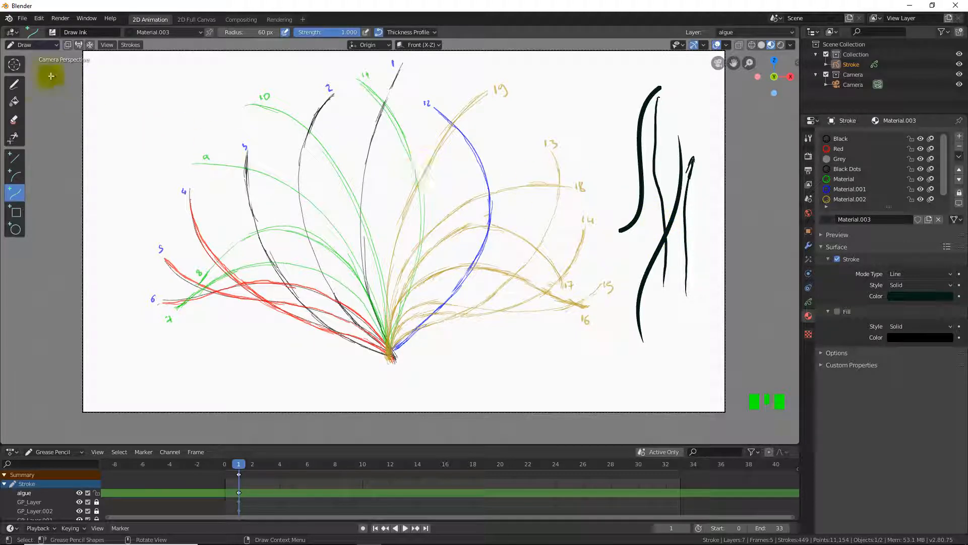
- Return to the Draw tool and box-erase all the ink test strokes beside the numbered curves
left_click(18, 87)
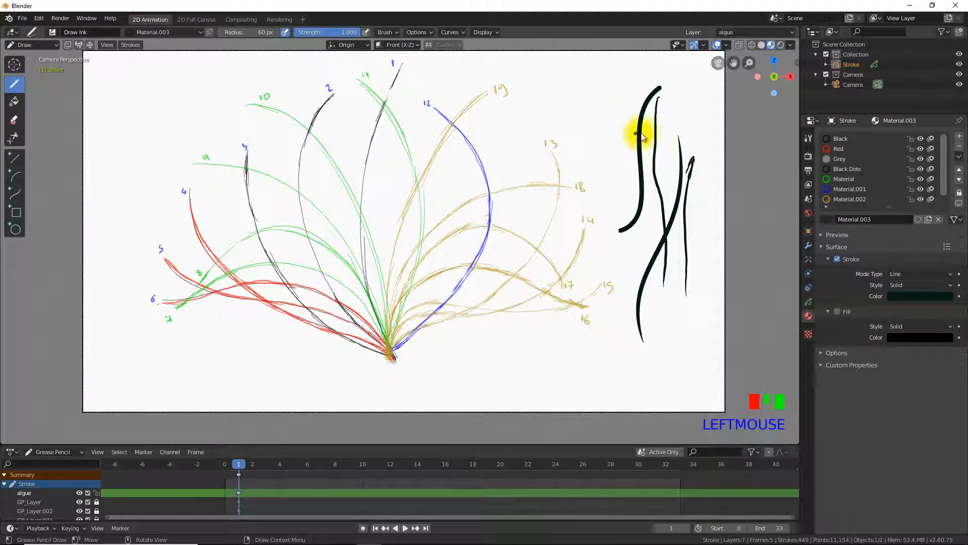
key("b")
mouse_move(622, 82)
left_mouse_down()
mouse_move(681, 166)
mouse_move(688, 195)
left_mouse_up()
left_click_drag(495, 134, 624, 219)
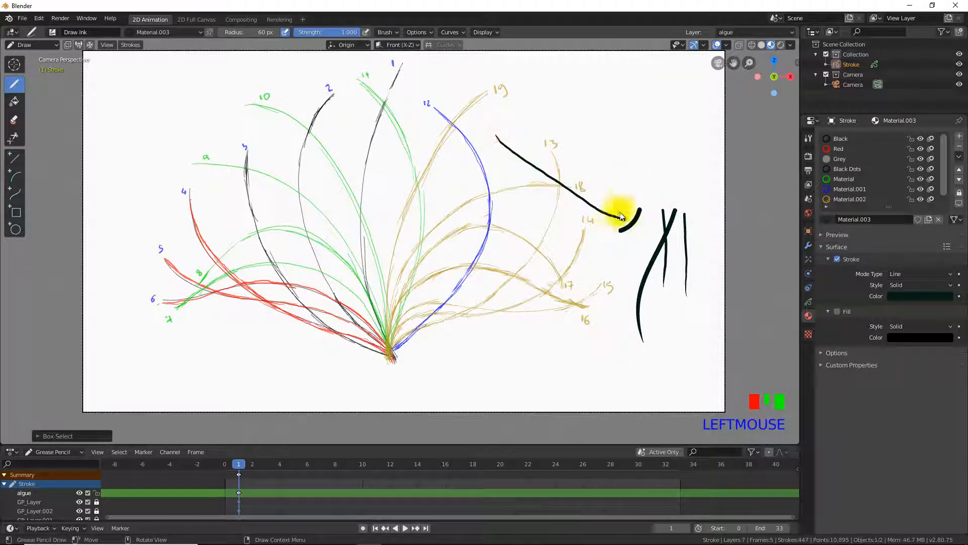
left_click_drag(550, 183, 592, 205)
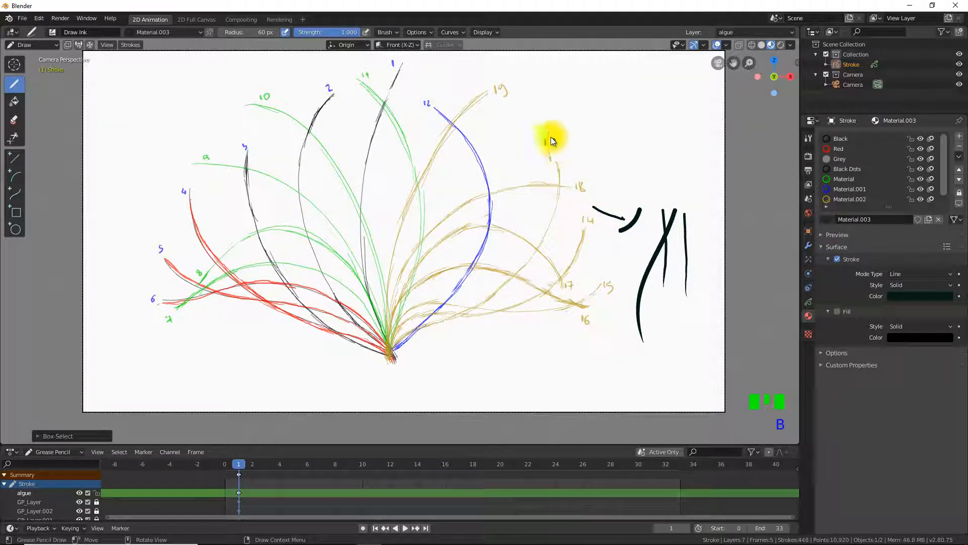
key("b")
left_click_drag(528, 112, 713, 353)
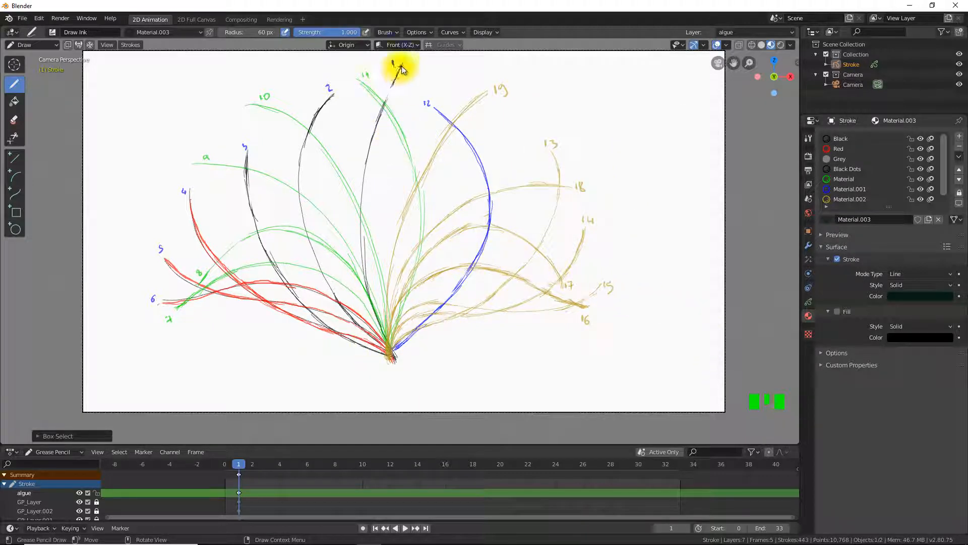
- Trace sketched curve 1 with the Curve tool on frame 1, from its tip to the shared base, bending it to match
left_click(17, 197)
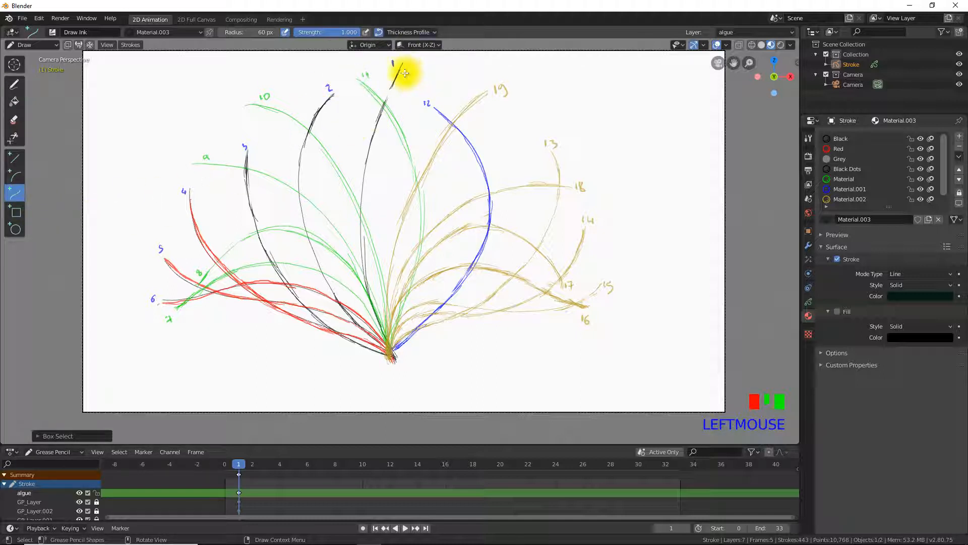
left_click_drag(401, 63, 391, 358)
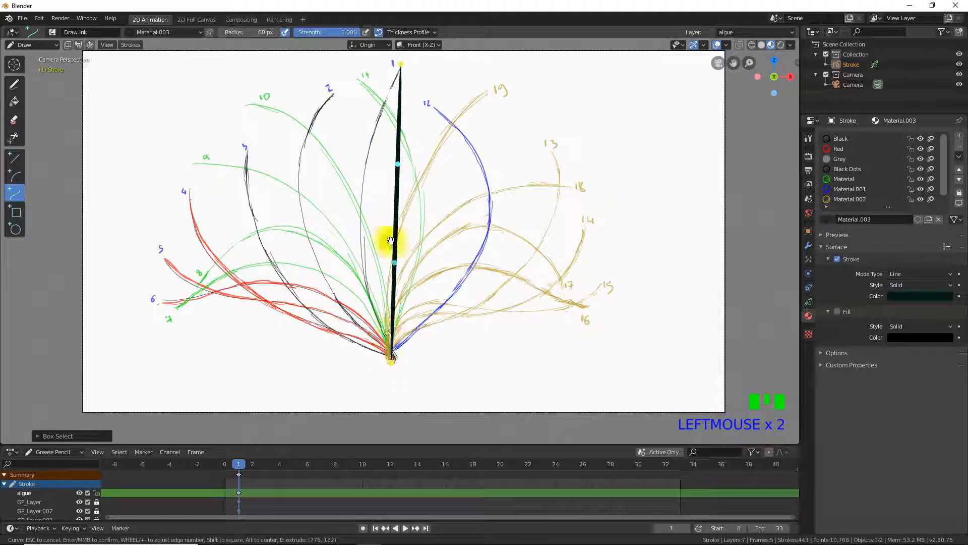
left_click_drag(391, 262, 329, 244)
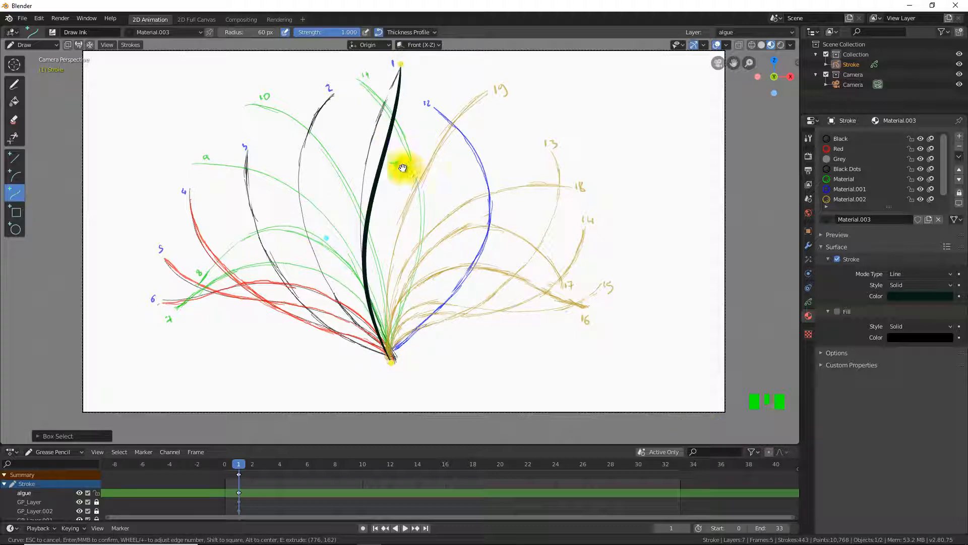
left_click_drag(399, 162, 372, 136)
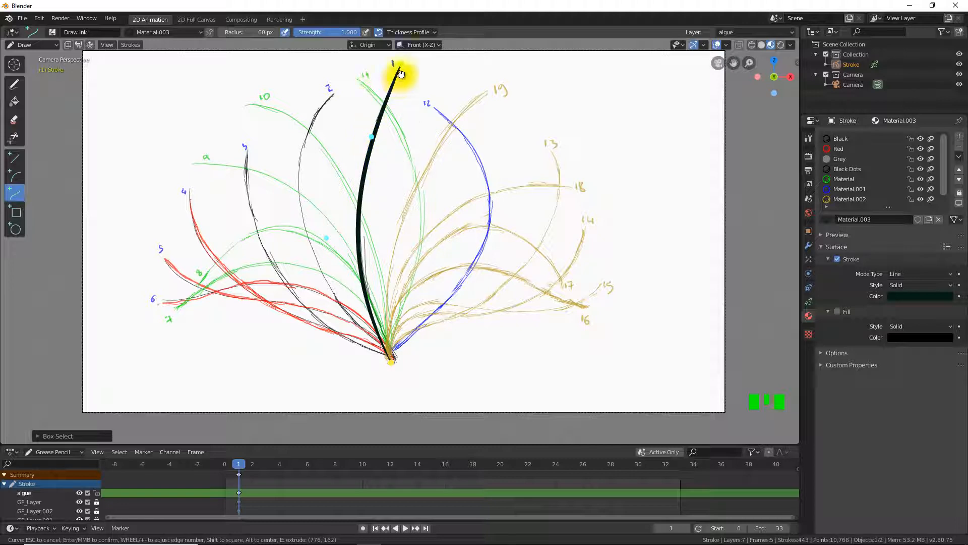
key("Return")
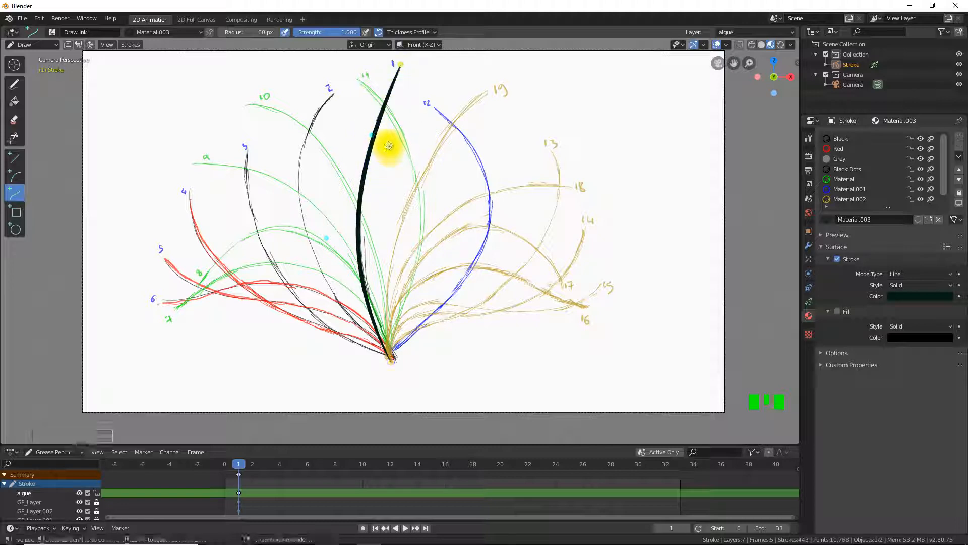
- On frame 3, trace sketched curve 2 with a tapered curve from its tip to the shared base, bending it to match
left_click_drag(237, 463, 252, 464)
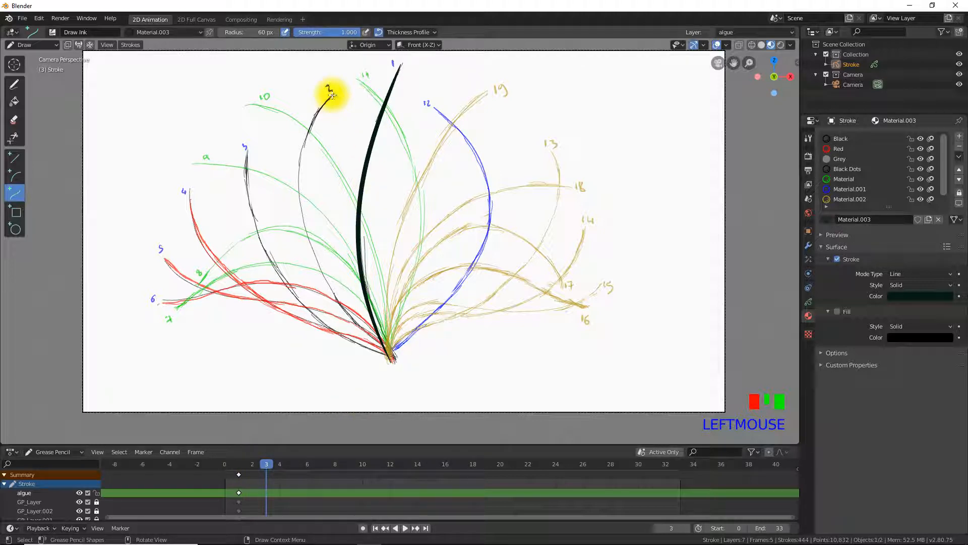
mouse_move(331, 96)
left_mouse_down()
mouse_move(341, 266)
mouse_move(392, 363)
left_mouse_up()
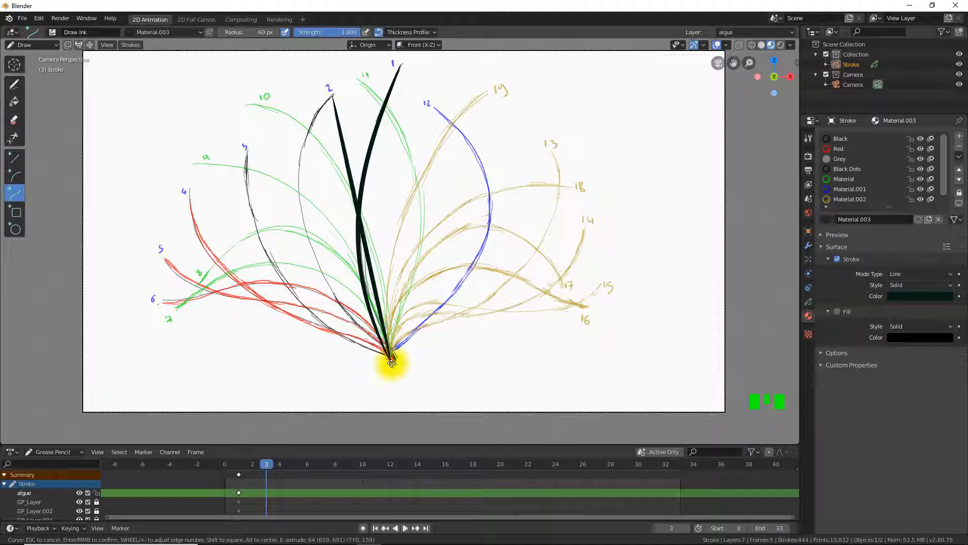
left_click_drag(372, 274, 292, 251)
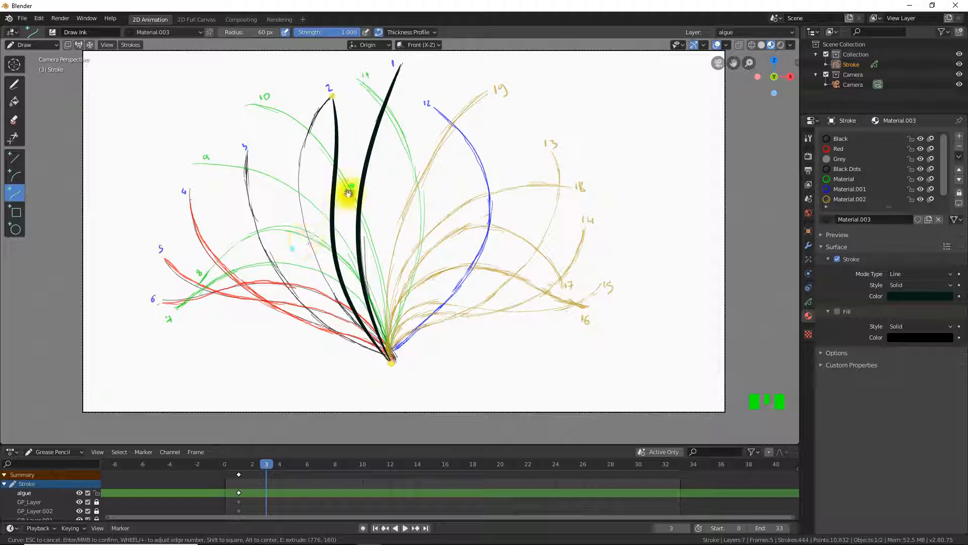
left_click_drag(348, 188, 283, 165)
left_click_drag(292, 248, 287, 248)
left_click_drag(291, 169, 279, 164)
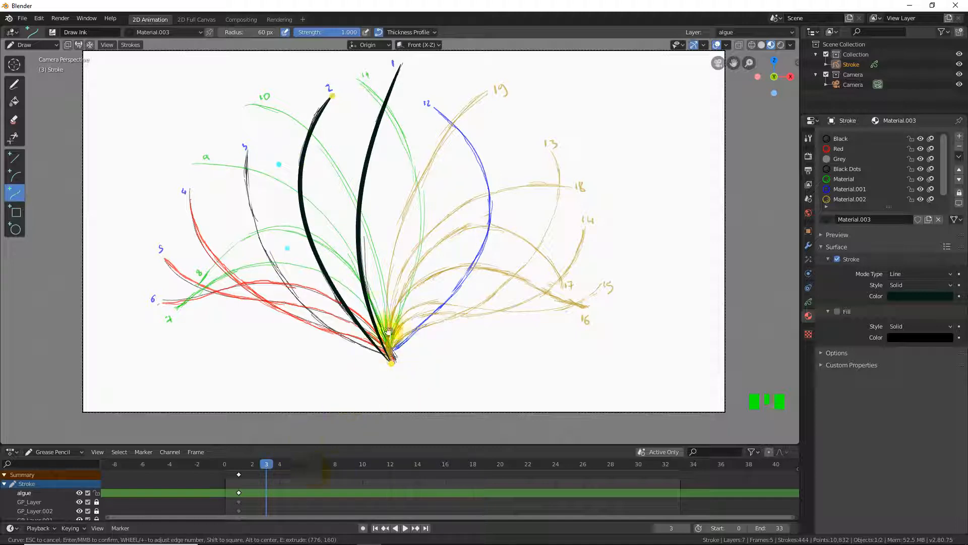
left_click(386, 228)
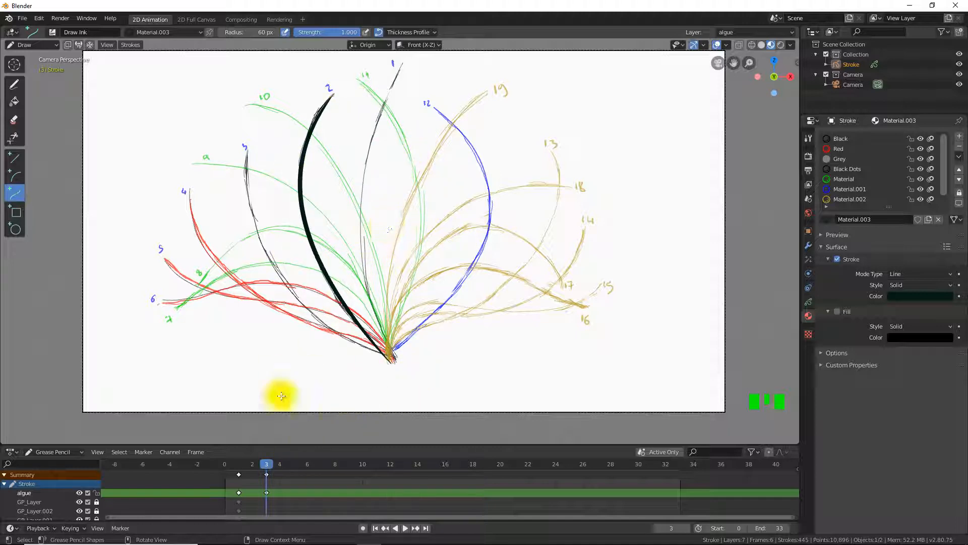
- On frame 5, trace sketched curve 3 from its tip to the shared base and bend both handles to match
left_click(266, 467)
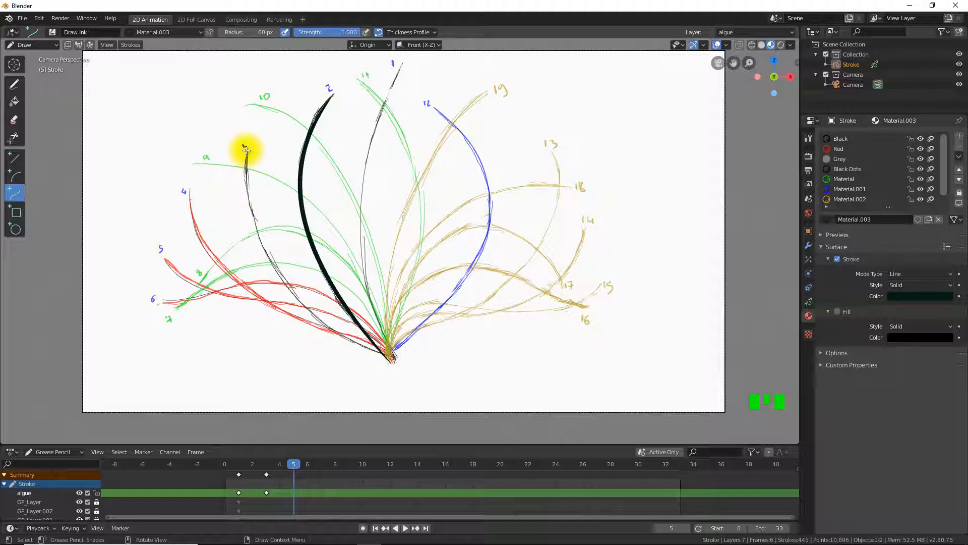
mouse_move(246, 150)
left_mouse_down()
mouse_move(308, 287)
mouse_move(385, 346)
mouse_move(392, 364)
left_mouse_up()
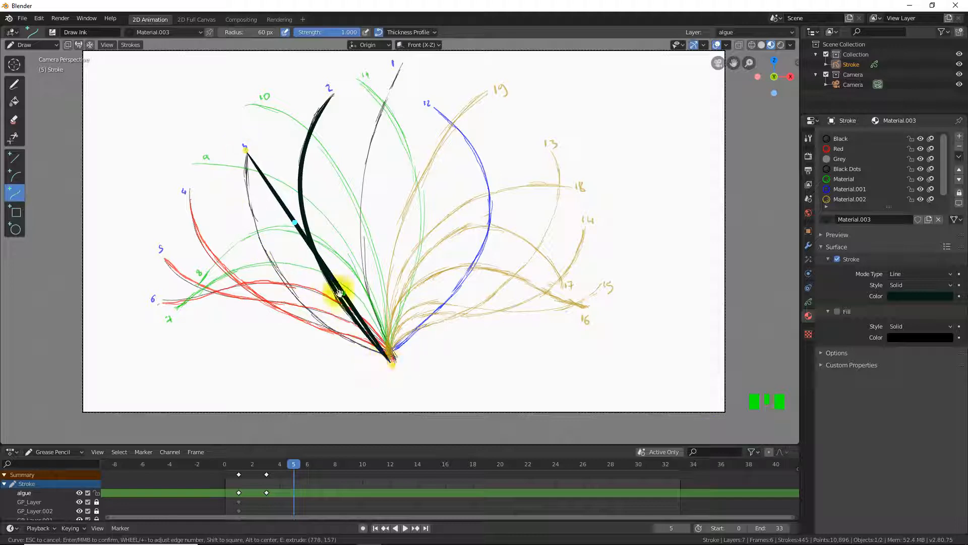
left_click_drag(341, 293, 273, 287)
left_click_drag(294, 222, 244, 229)
left_click_drag(273, 301, 270, 298)
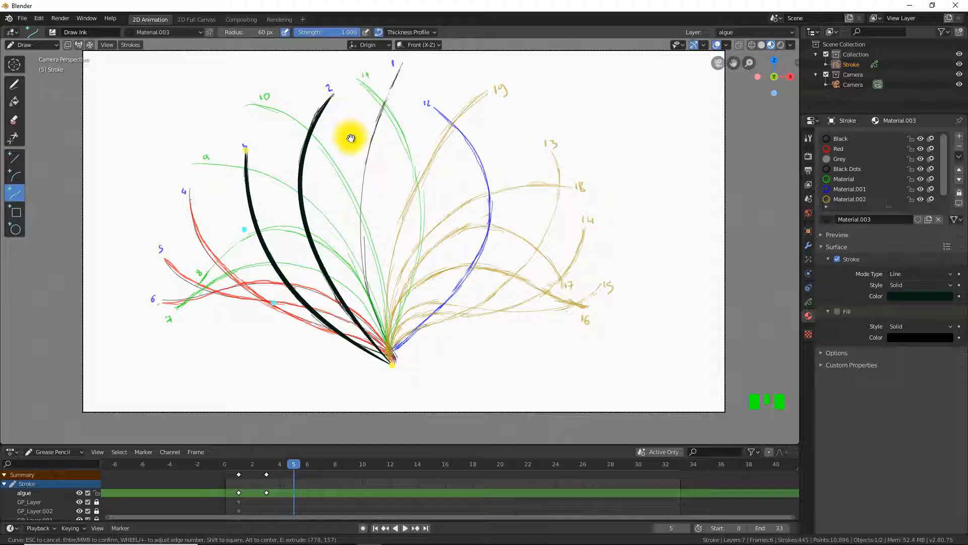
key("Return")
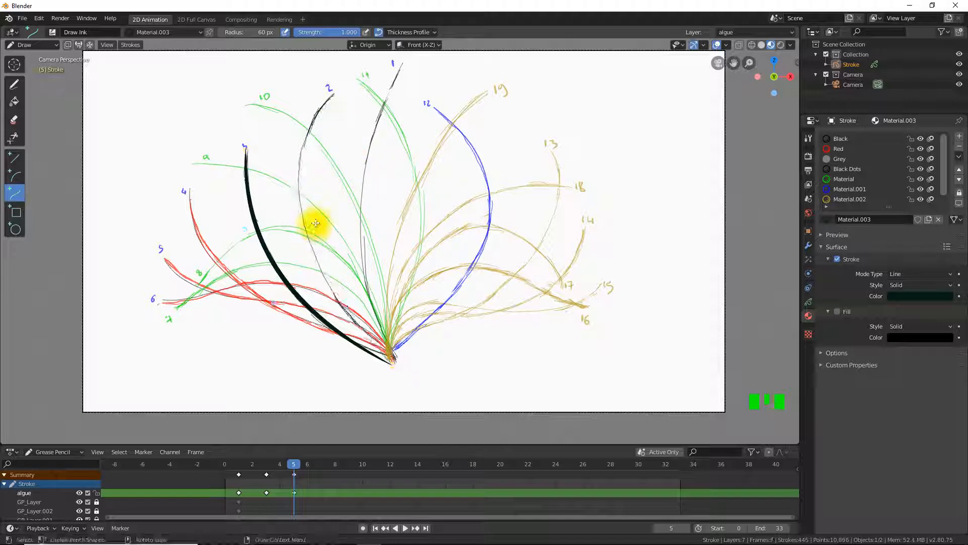
- On frame 7, draw a curve from the shared base to the tip of sketched curve 4 and bend it to match
left_click_drag(292, 463, 320, 471)
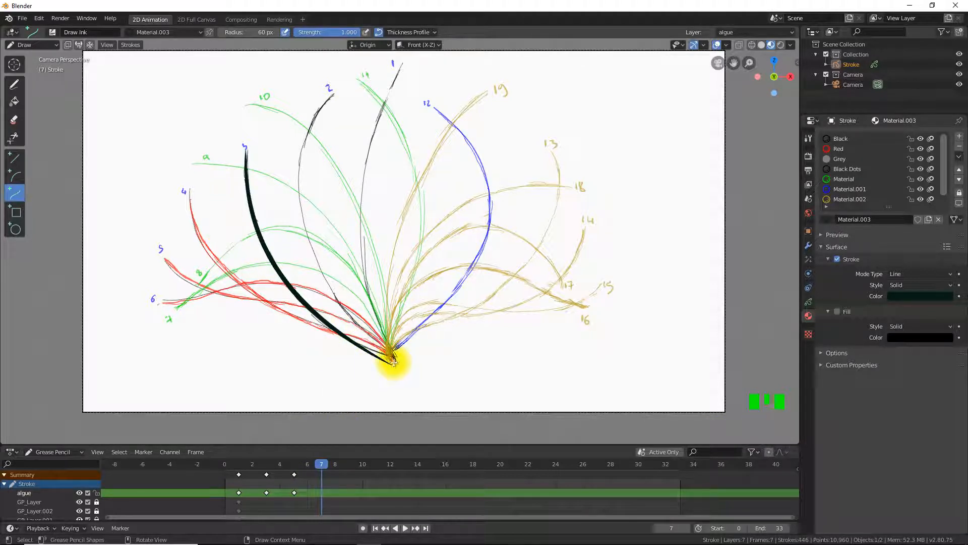
left_click_drag(392, 362, 188, 190)
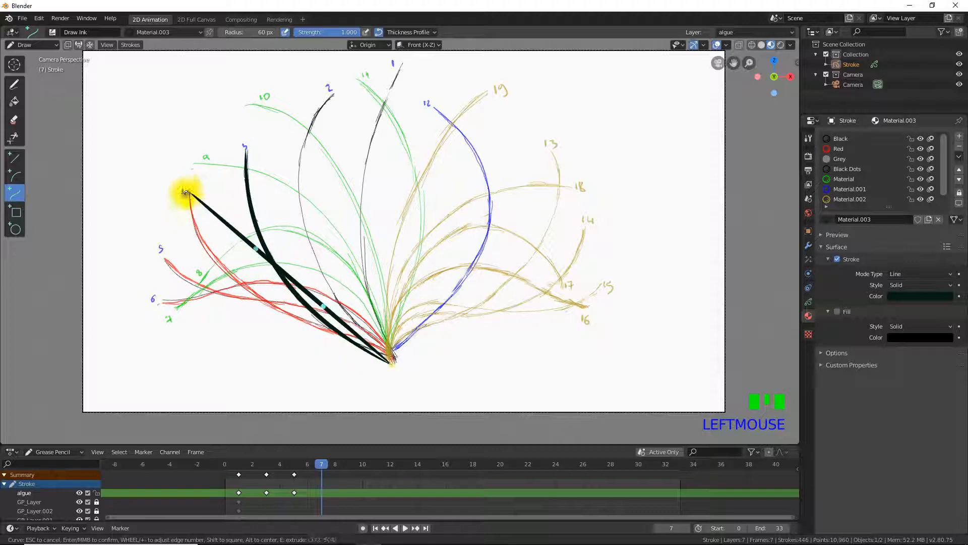
left_click_drag(229, 285, 209, 320)
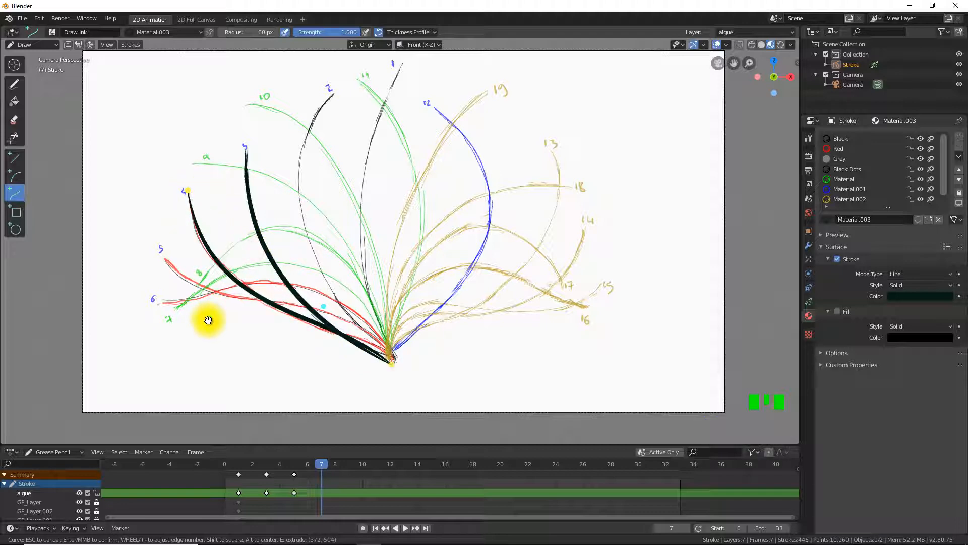
left_click_drag(322, 304, 382, 324)
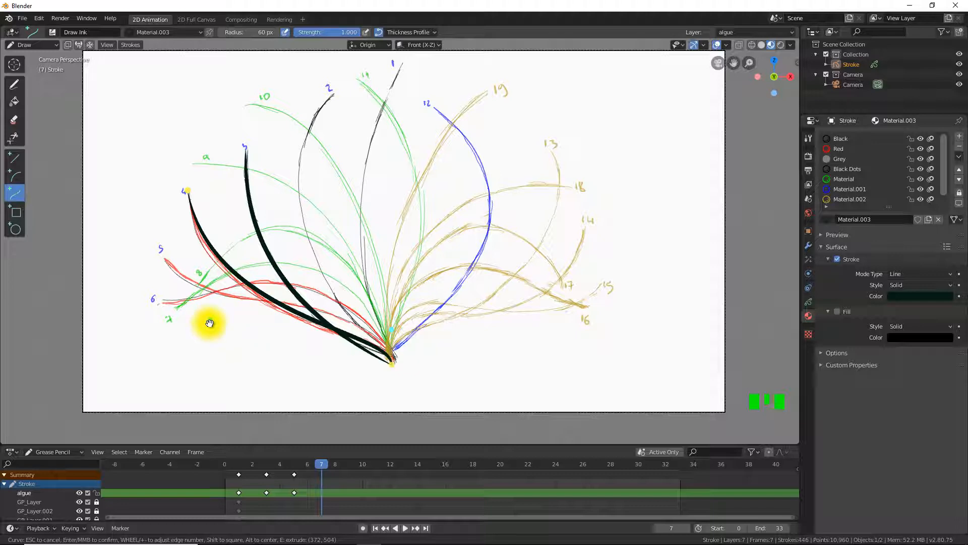
left_click_drag(210, 328, 209, 332)
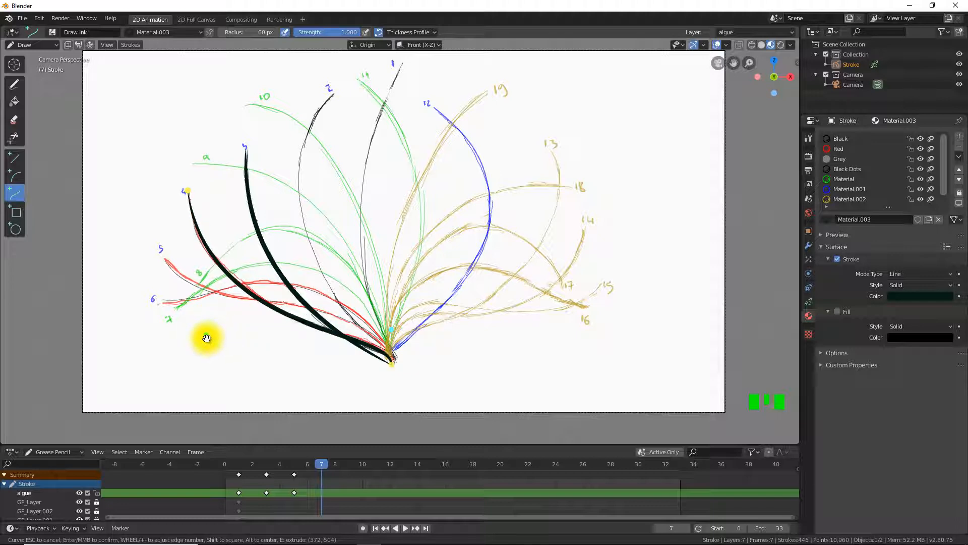
key("Return")
- On frame 9, trace sketched curve 5 from the shared base to its tip, shaping the curve into the guide's slight S-bend
left_click_drag(321, 463, 348, 461)
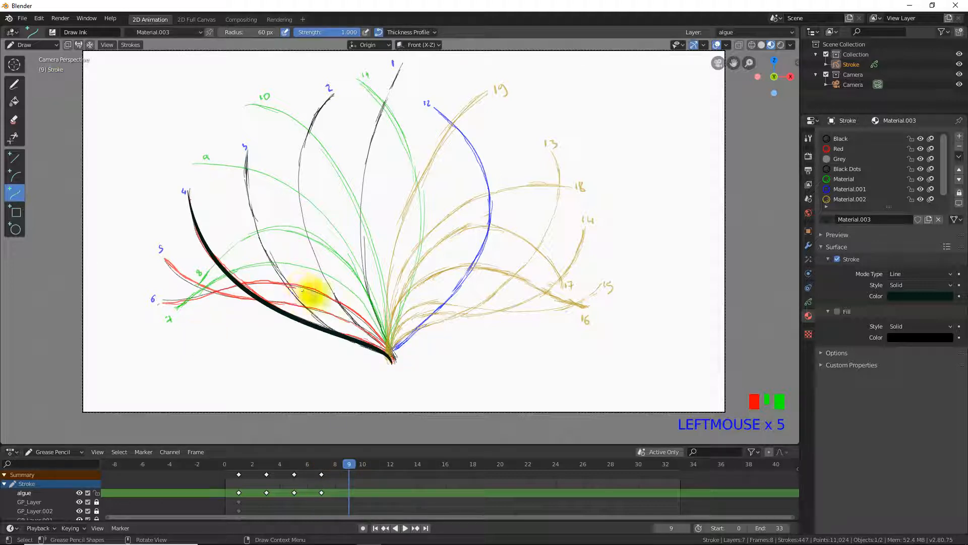
mouse_move(392, 362)
left_mouse_down()
mouse_move(383, 343)
mouse_move(165, 258)
left_mouse_up()
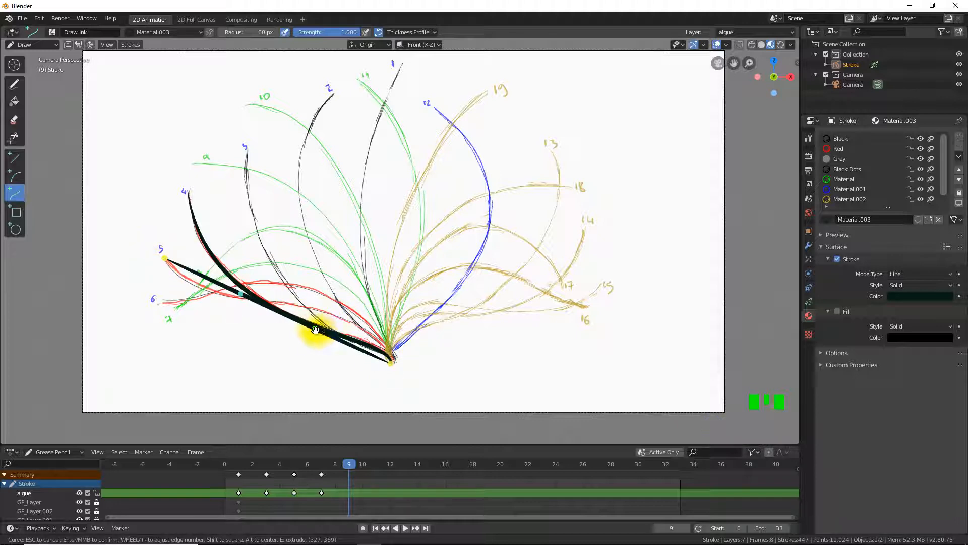
mouse_move(315, 330)
left_mouse_down()
mouse_move(346, 309)
mouse_move(372, 319)
mouse_move(378, 310)
left_mouse_up()
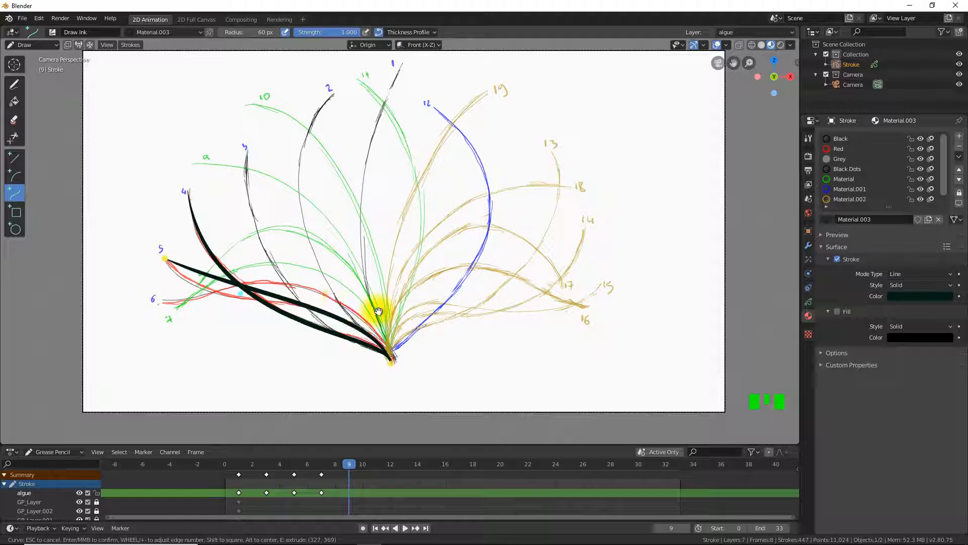
mouse_move(239, 292)
left_mouse_down()
mouse_move(208, 319)
mouse_move(237, 277)
mouse_move(222, 288)
mouse_move(218, 313)
left_mouse_up()
left_click_drag(374, 312, 371, 295)
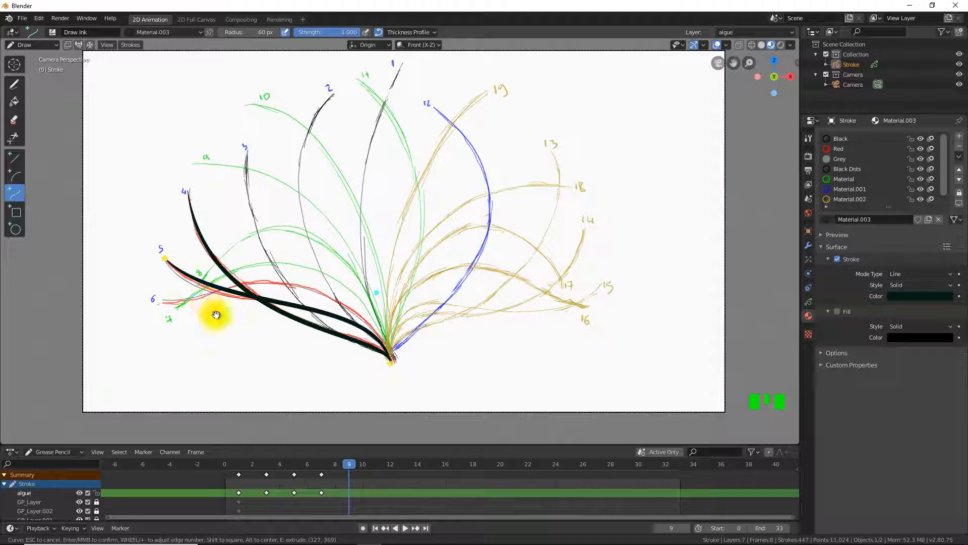
mouse_move(216, 315)
left_mouse_down()
mouse_move(213, 323)
mouse_move(221, 314)
left_mouse_up()
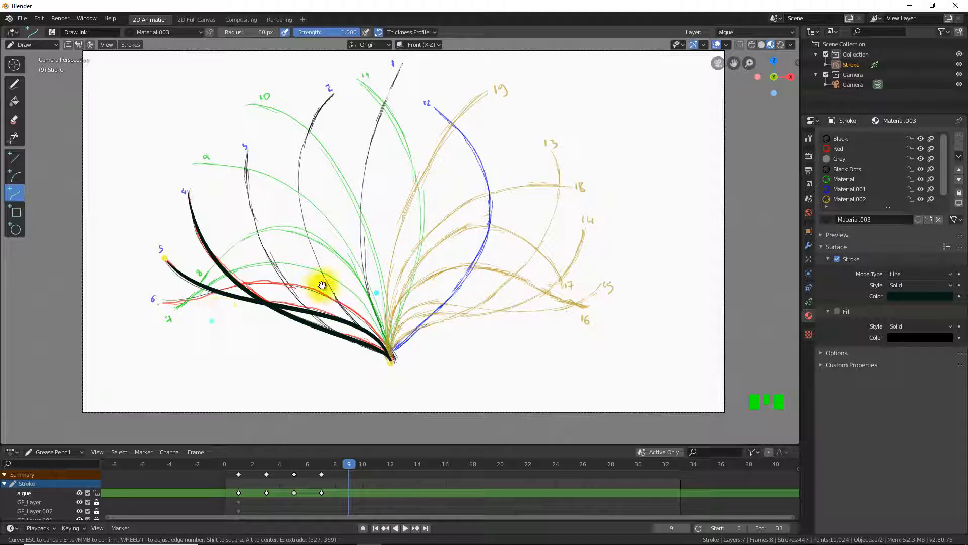
left_click(363, 343)
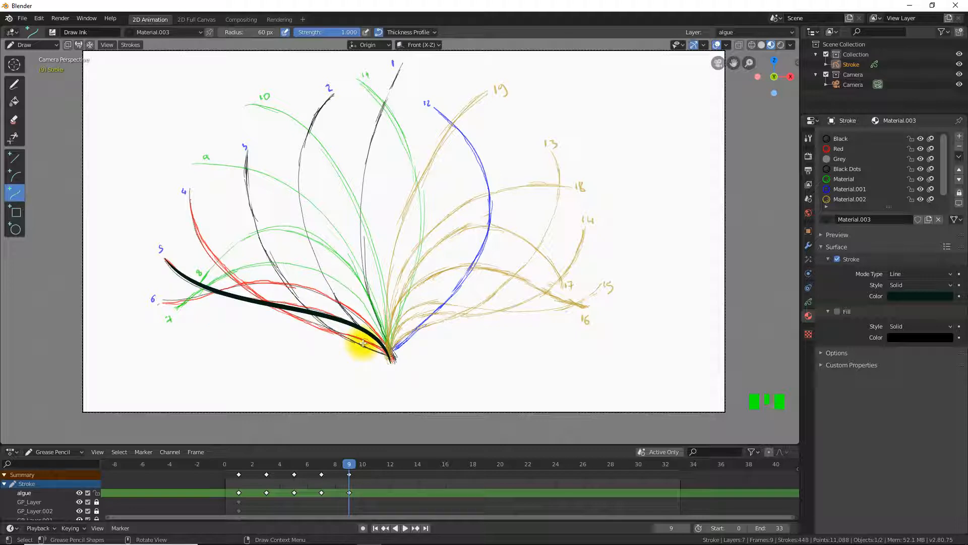
- On frame 11, trace sketched curve 6 from the shared base to its tip, arching the base half upward to match
left_click(349, 467)
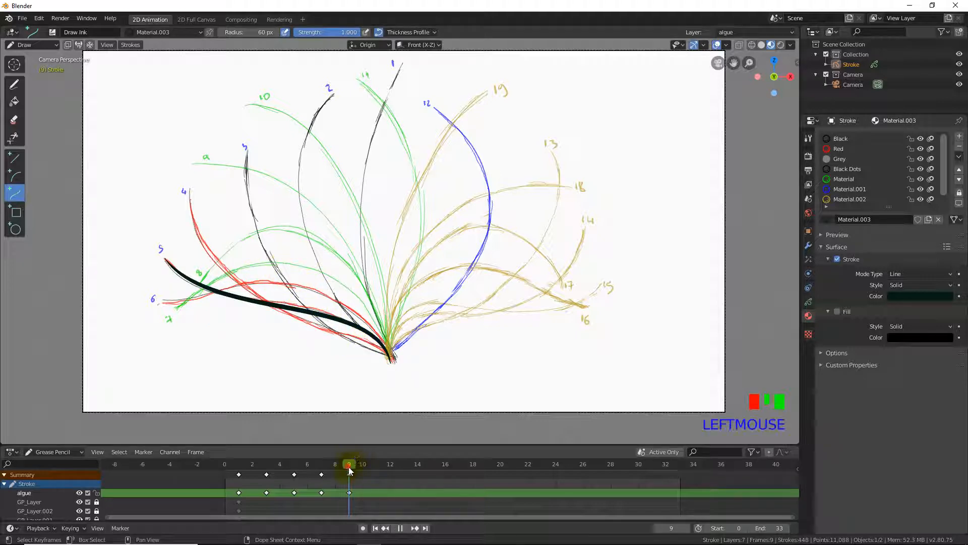
left_click_drag(349, 468, 373, 468)
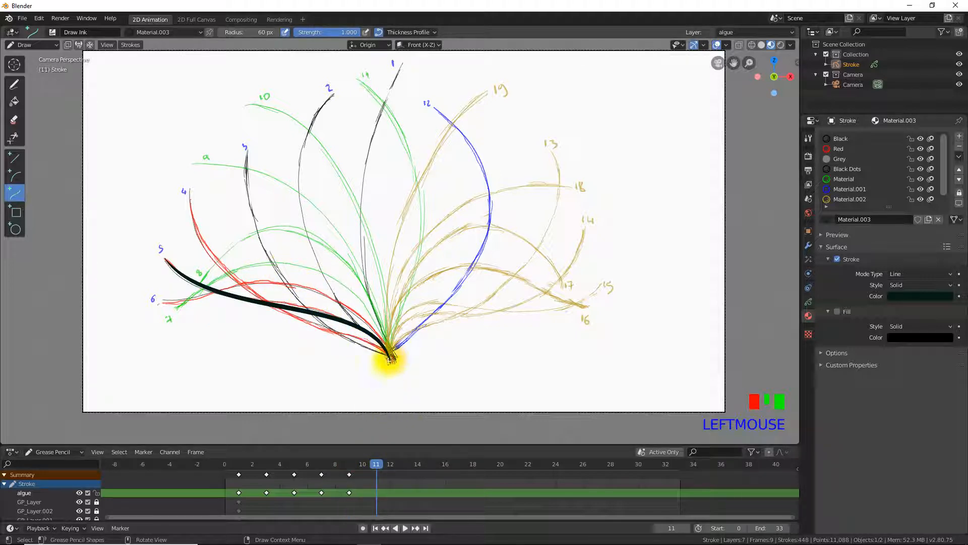
left_click(389, 361)
left_click_drag(389, 360, 158, 301)
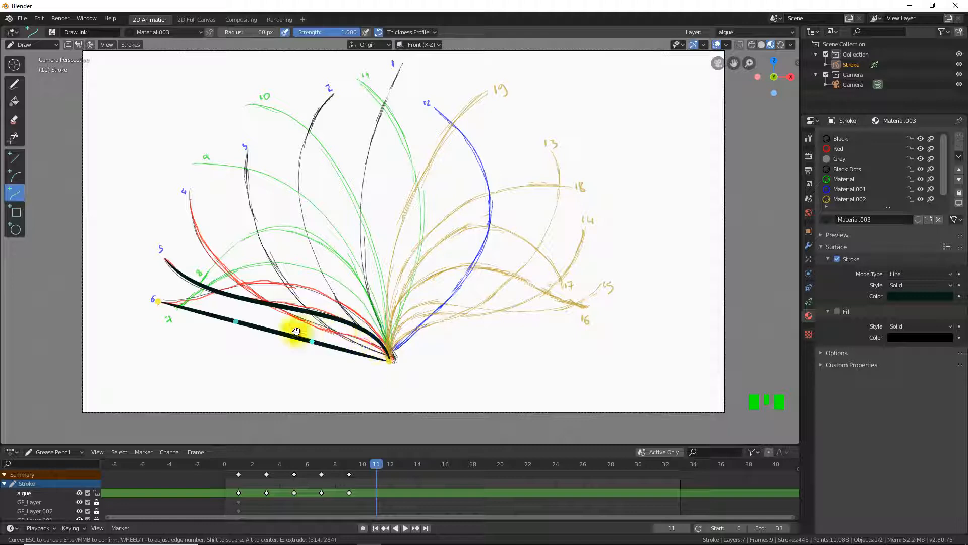
left_click_drag(236, 321, 217, 315)
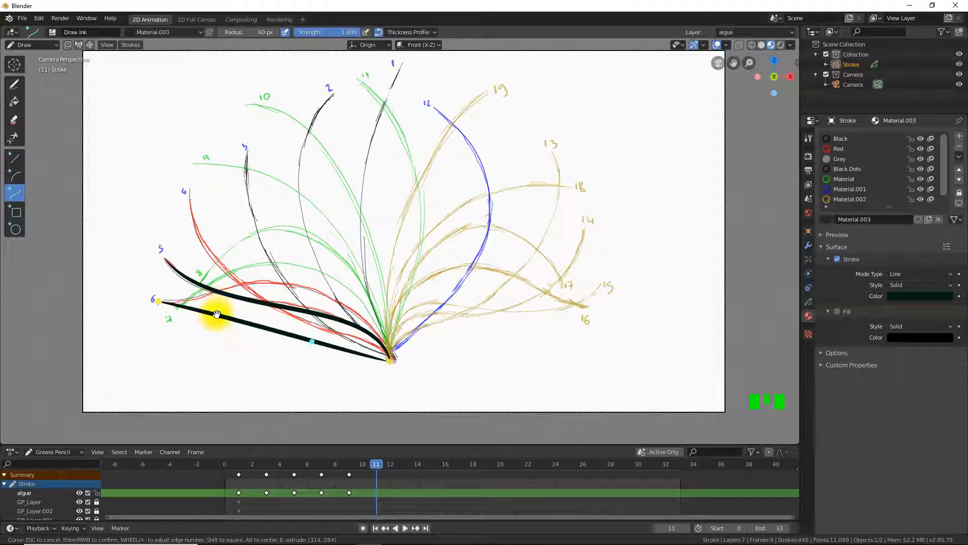
left_click_drag(312, 341, 328, 229)
left_click_drag(388, 363, 387, 359)
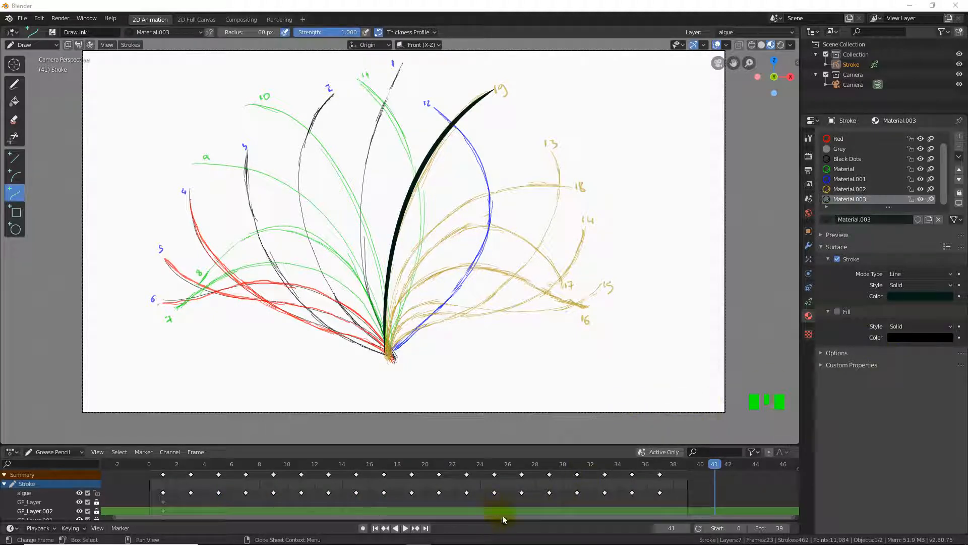
- Set a preview range from frame 1 to 37 that encloses all the keyframes of the algue layer
left_click(216, 485)
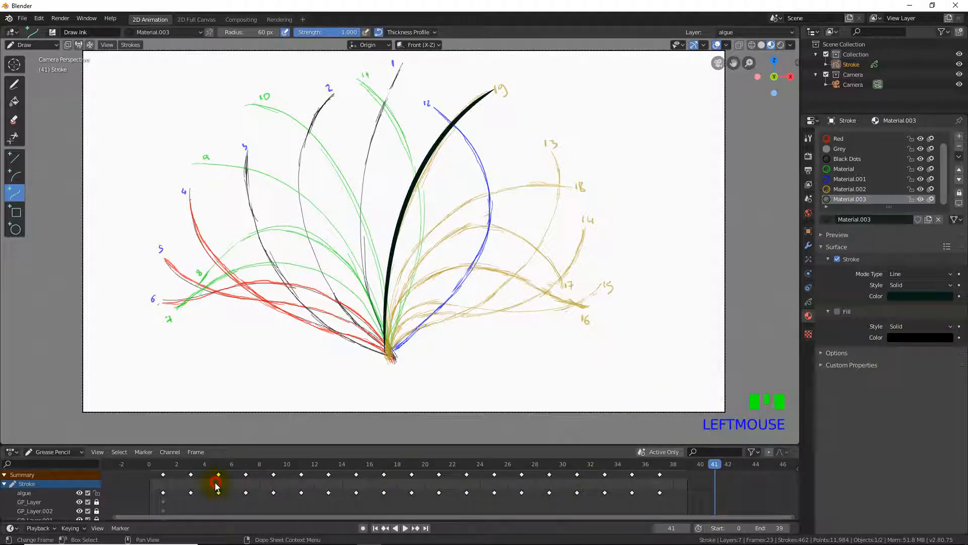
left_click(162, 492)
key("b")
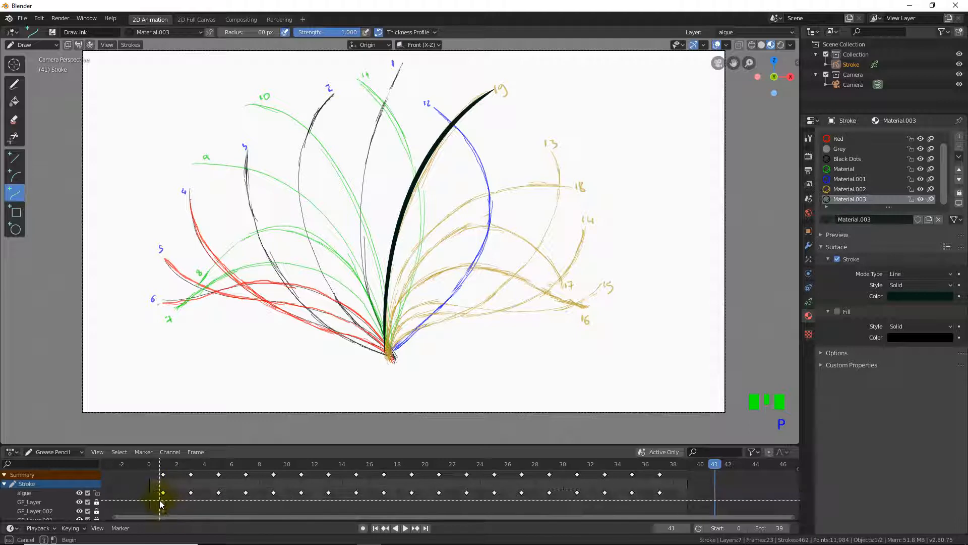
mouse_move(185, 503)
left_mouse_down()
mouse_move(637, 493)
mouse_move(662, 475)
left_mouse_up()
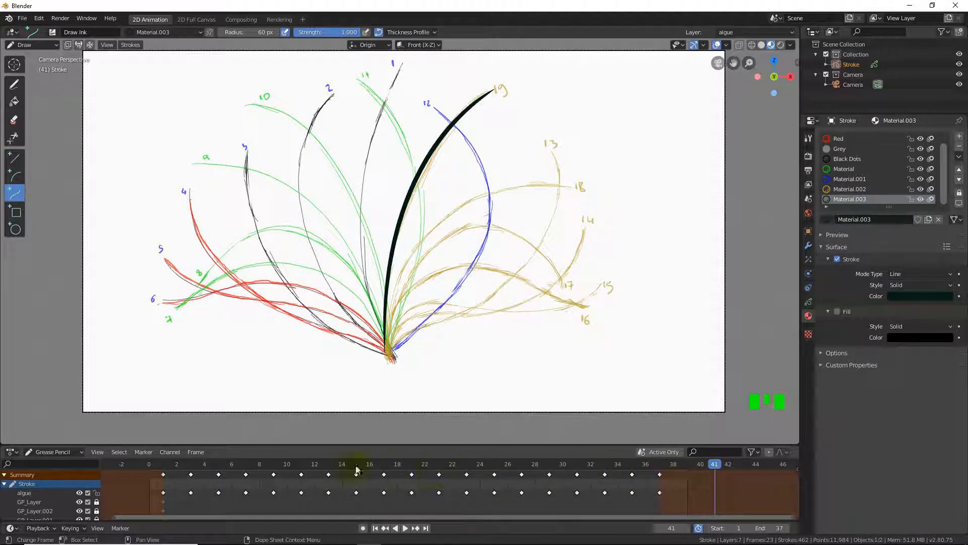
- Play the animation within the preview range to check the swing of the traced curve, and stop playback
key("space")
key("space")
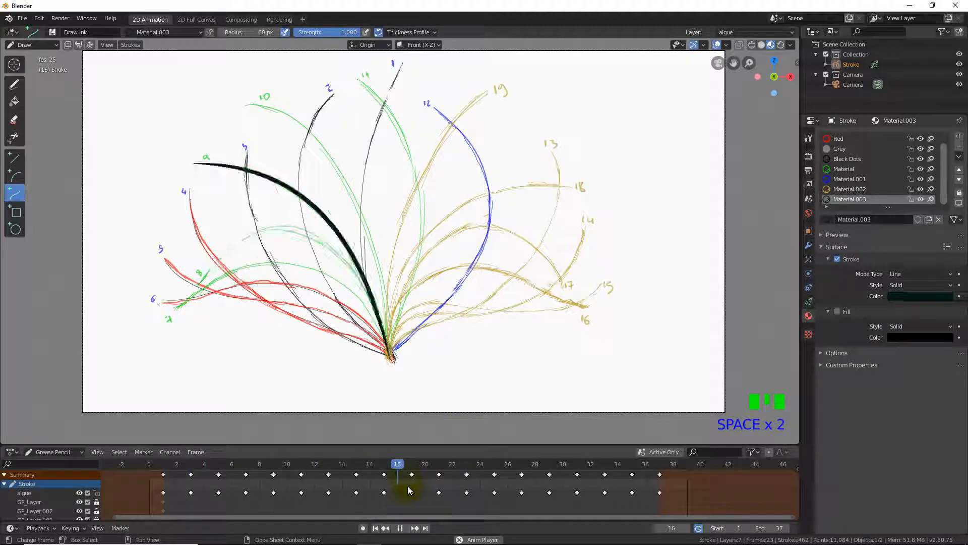
key("space")
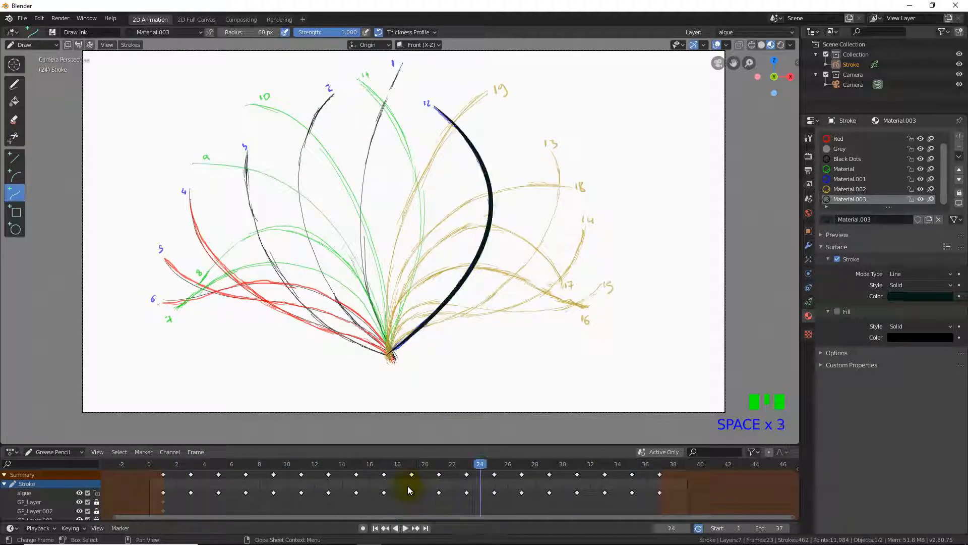
- Scrub the timeline to frames 13, 25, 27, 31 and 33 to examine the curve's shape in the successive swing poses
mouse_move(481, 470)
left_mouse_down()
mouse_move(164, 412)
mouse_move(320, 418)
left_mouse_up()
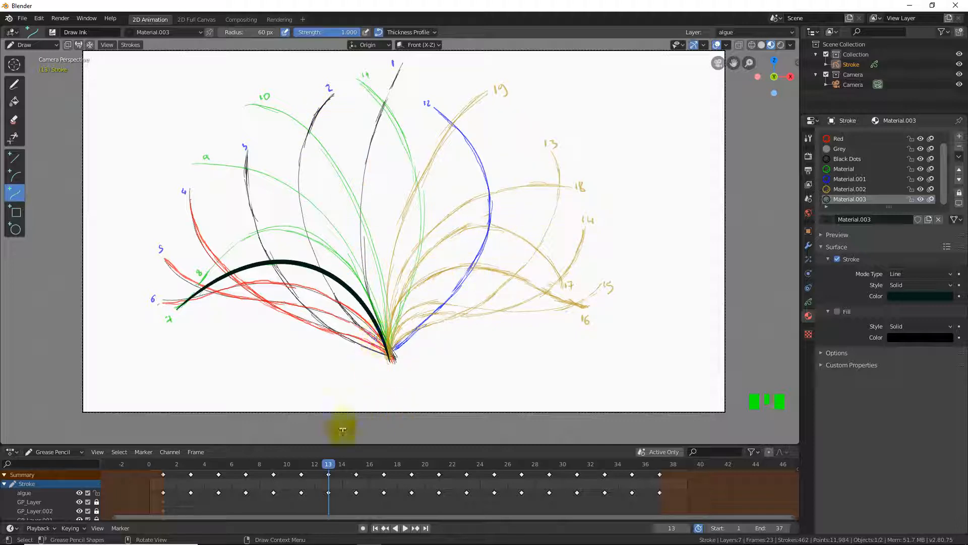
left_click_drag(325, 465, 493, 467)
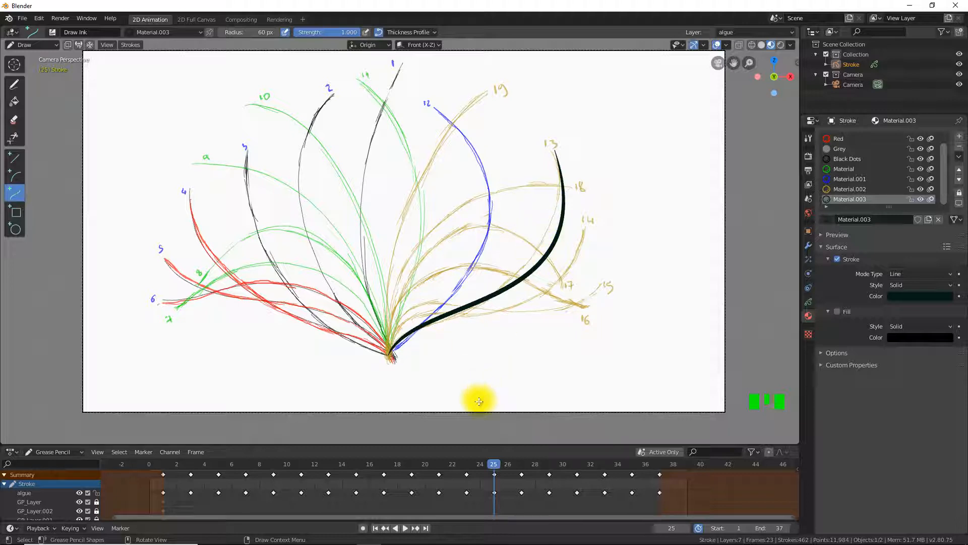
mouse_move(494, 465)
left_mouse_down()
mouse_move(521, 471)
mouse_move(508, 460)
mouse_move(520, 452)
mouse_move(481, 438)
mouse_move(516, 450)
left_mouse_up()
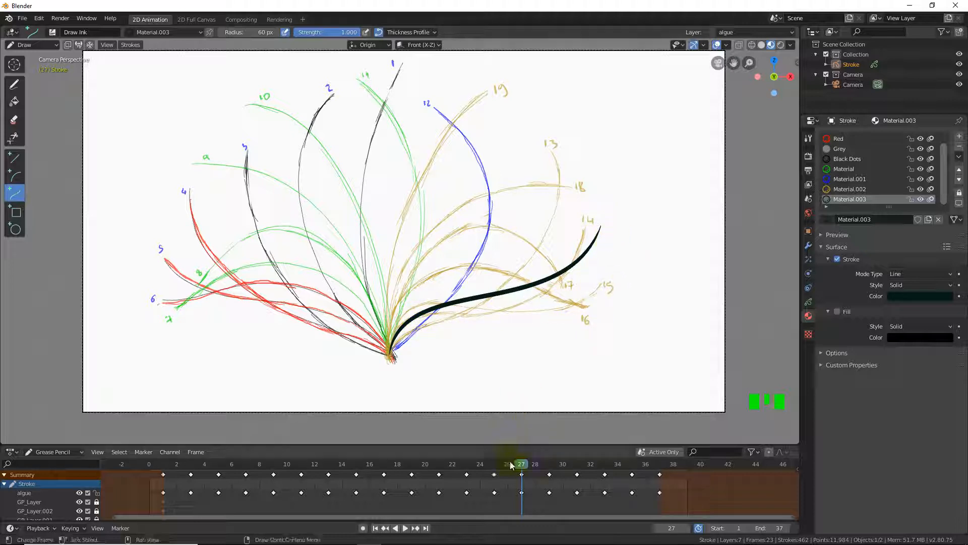
mouse_move(524, 467)
left_mouse_down()
mouse_move(554, 471)
mouse_move(538, 448)
mouse_move(575, 497)
mouse_move(566, 470)
mouse_move(575, 497)
left_mouse_up()
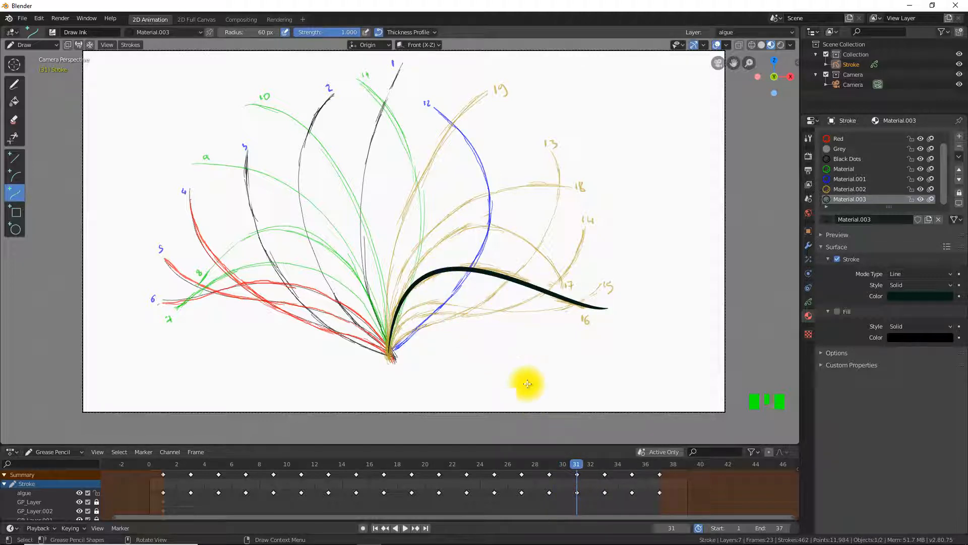
left_click_drag(576, 469, 604, 474)
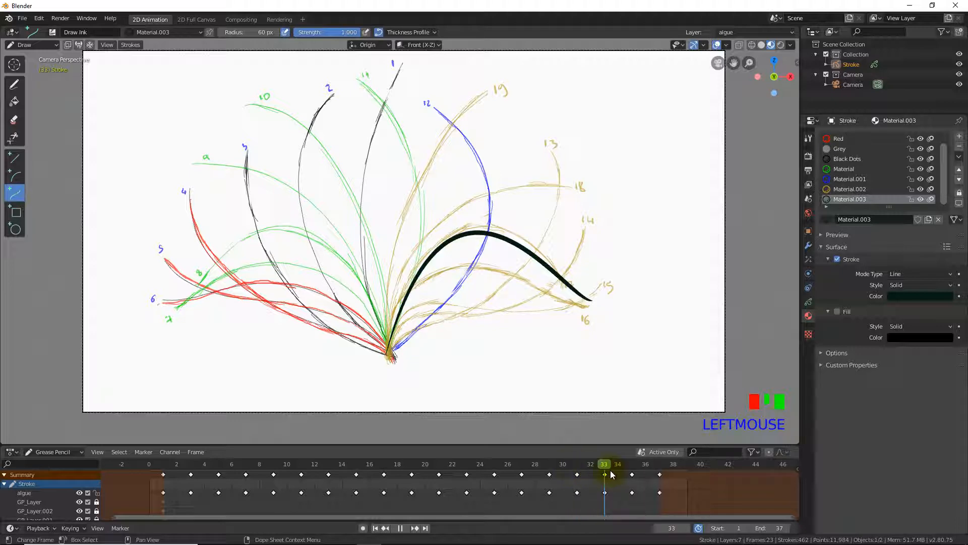
- Go to frame 37 and hide the guide layers GP_Layer, GP_Layer.001, GP_Layer.002 and brouillon, leaving the algue layer visible
mouse_move(620, 474)
left_mouse_down()
mouse_move(674, 473)
mouse_move(660, 473)
left_mouse_up()
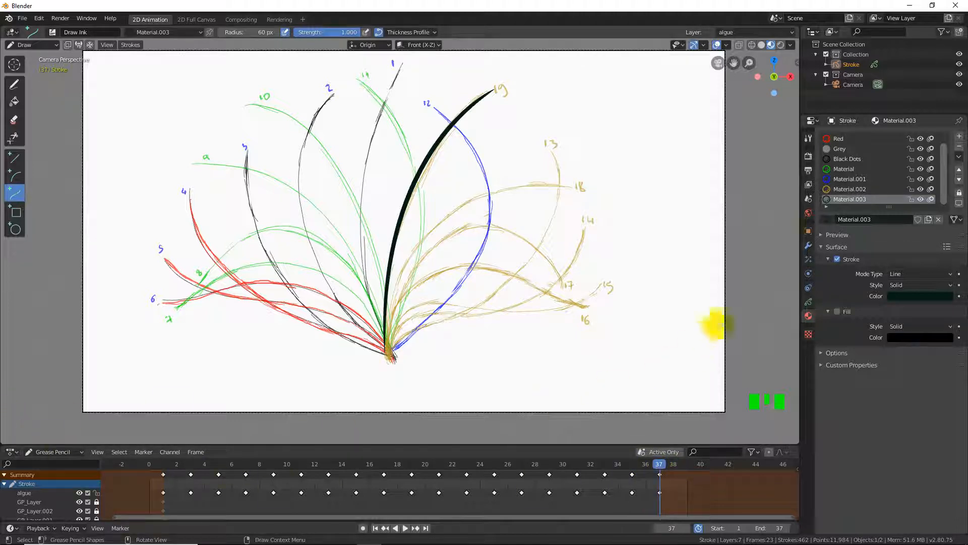
left_click(808, 303)
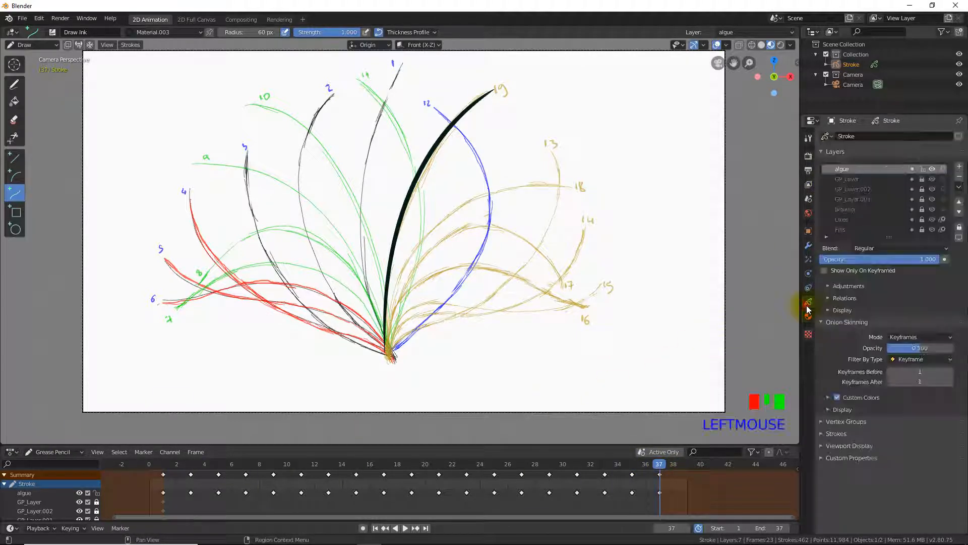
left_click(932, 180)
left_click(932, 192)
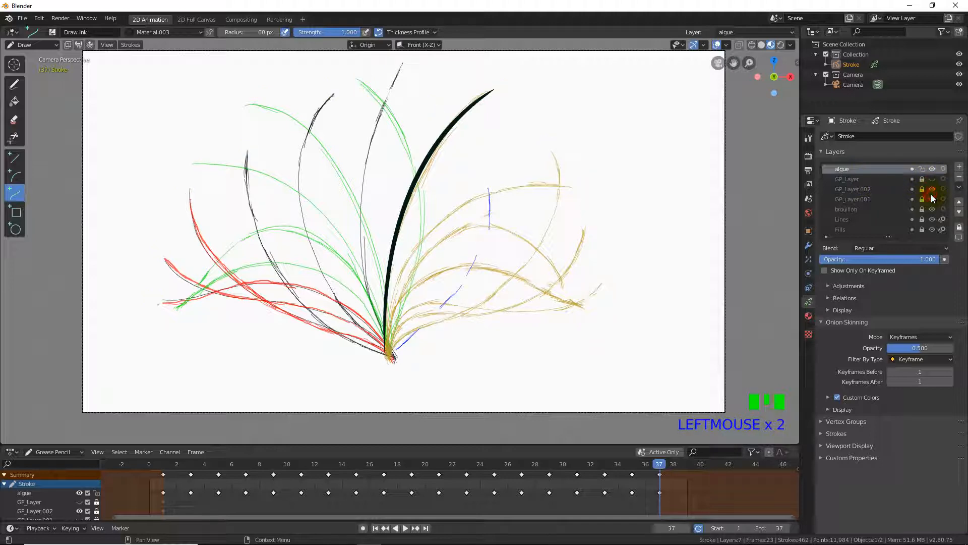
left_click(933, 208)
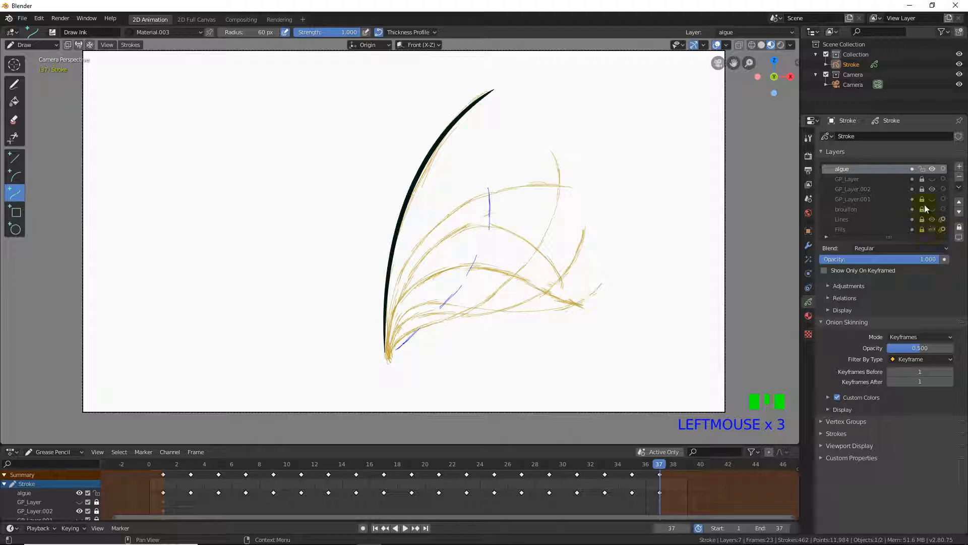
left_click(932, 190)
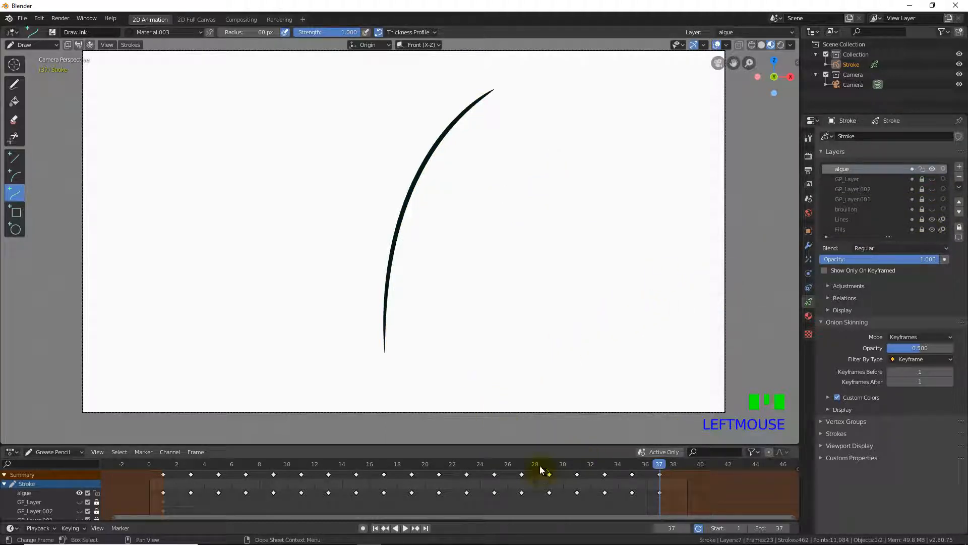
- Play the looped animation with the guide layers hidden to review the curve's swing, and stop playback
key("space")
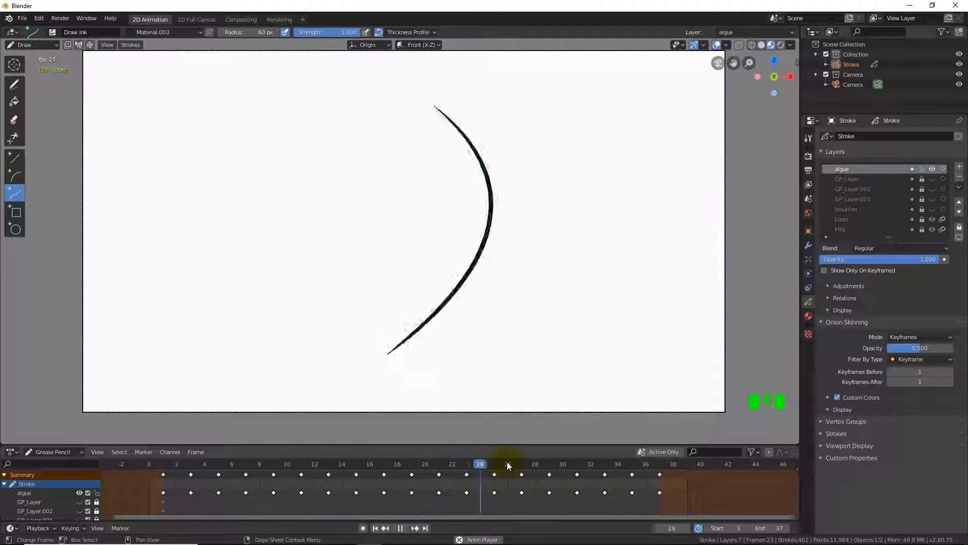
key("space")
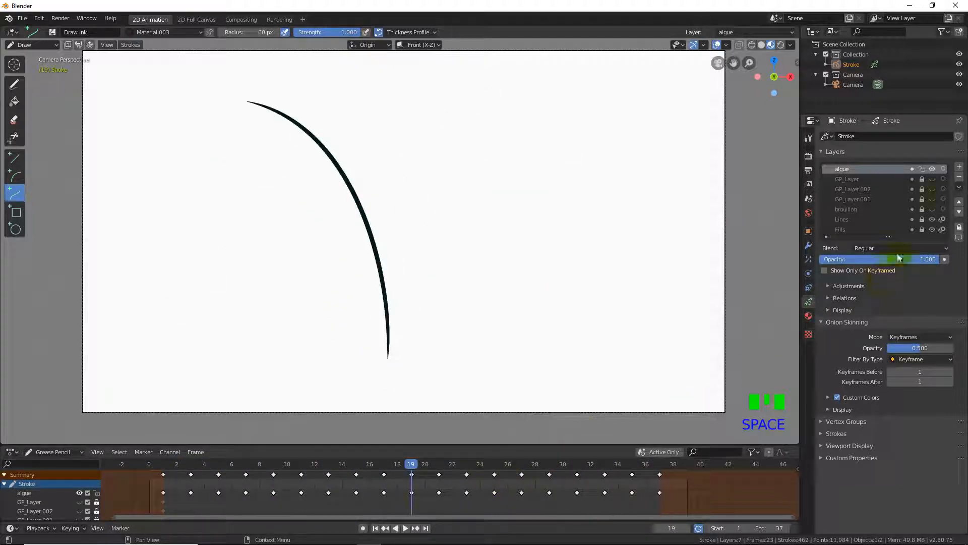
- Add a new layer and, on frame 1, draw a freehand ground line across the canvas with a small blob at the curve's base
left_click(959, 168)
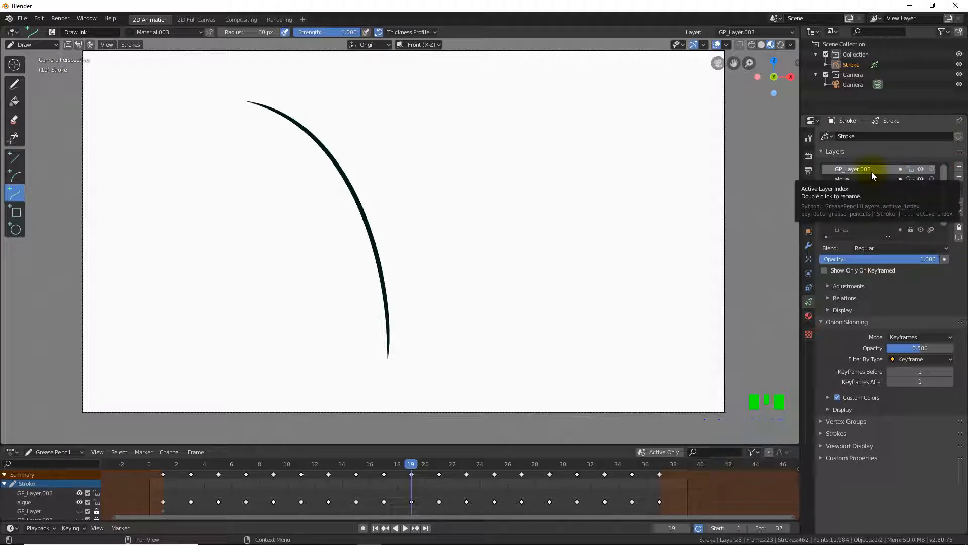
left_click(16, 87)
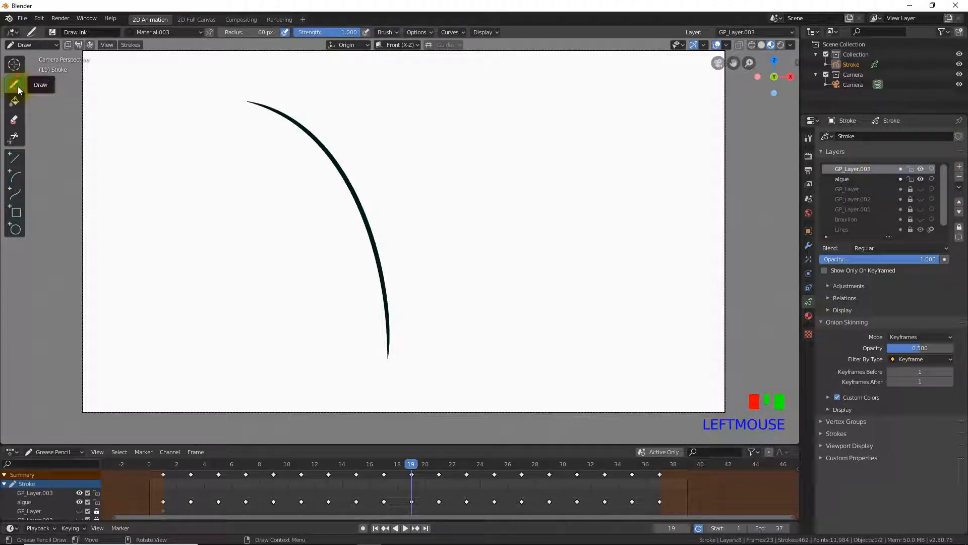
left_click_drag(411, 466, 163, 469)
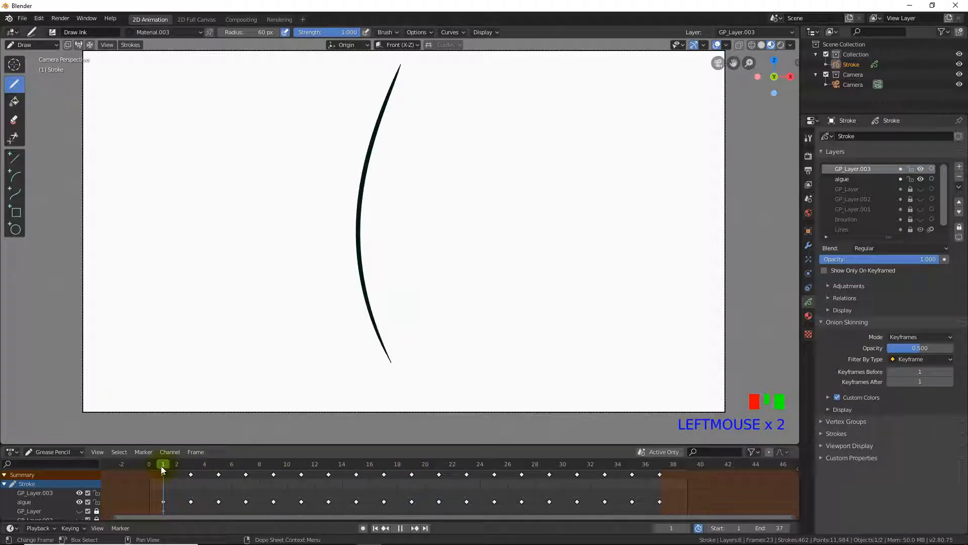
left_click_drag(389, 365, 572, 361)
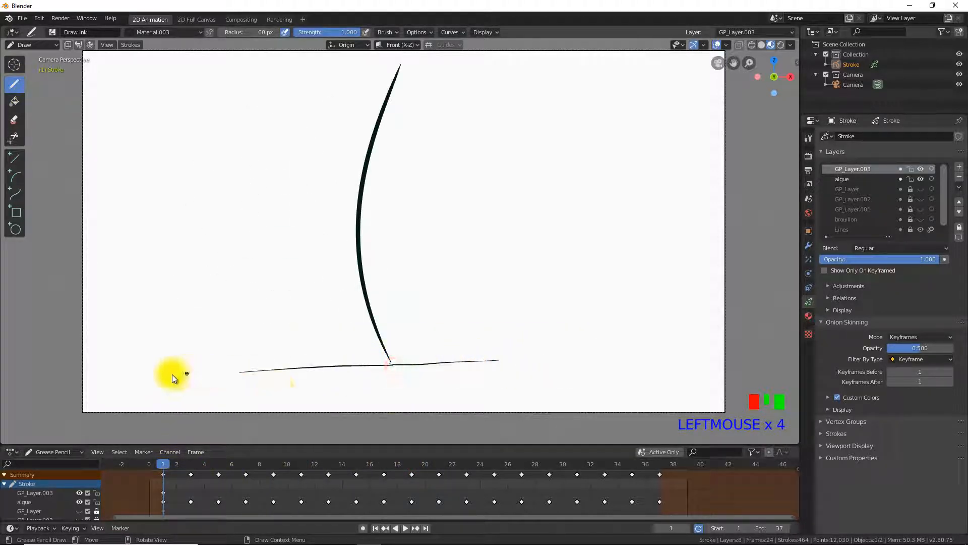
left_click_drag(141, 382, 480, 367)
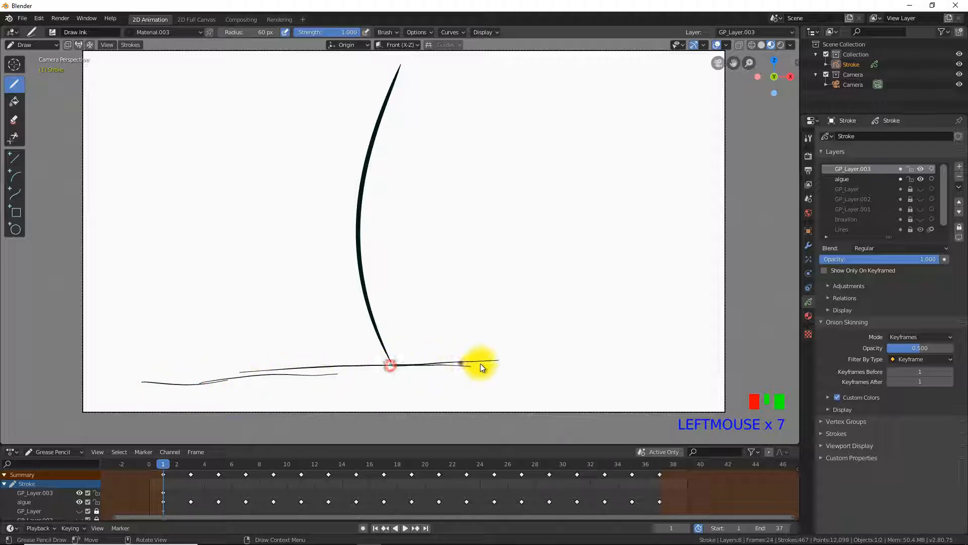
left_click(387, 362)
left_click(389, 364)
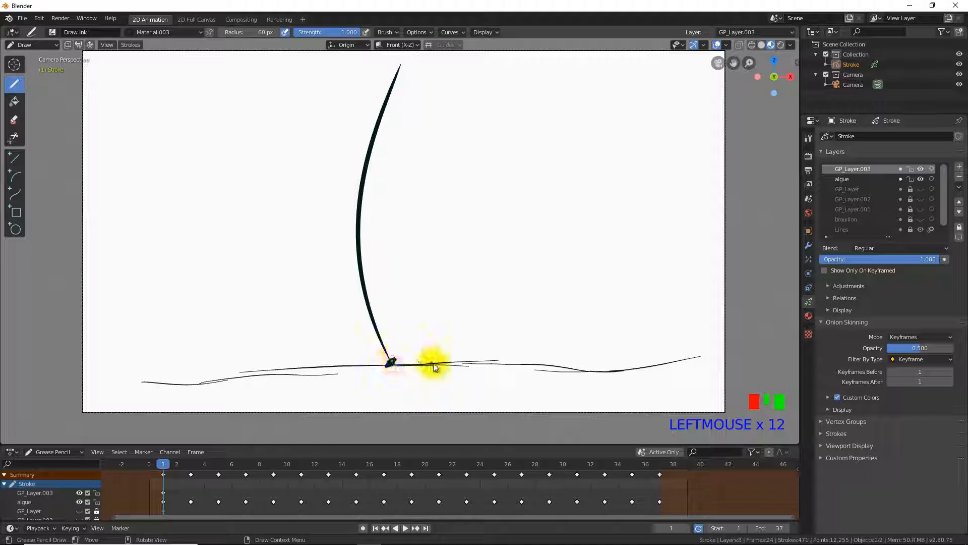
- Play the animation to check how the swinging curve's base meets the ground line, and stop playback
key("space")
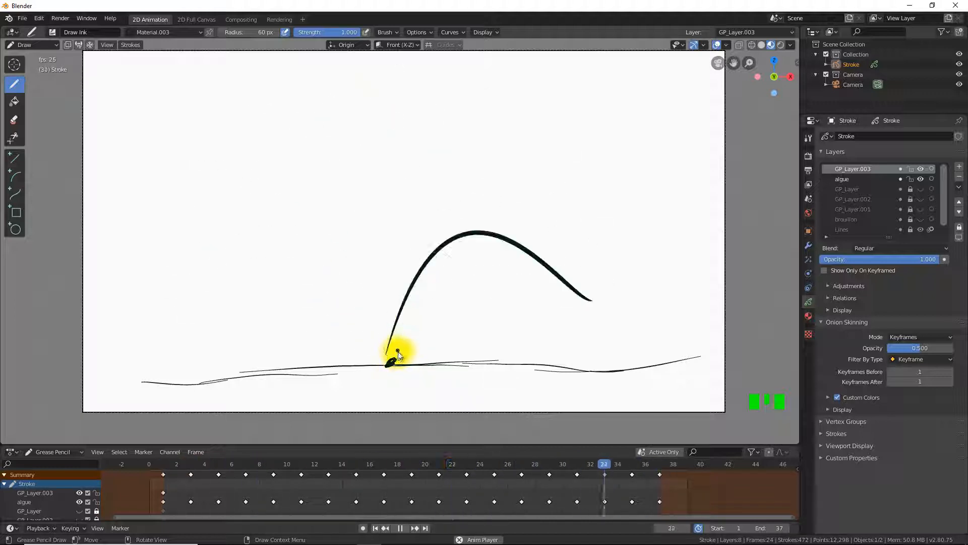
key("space")
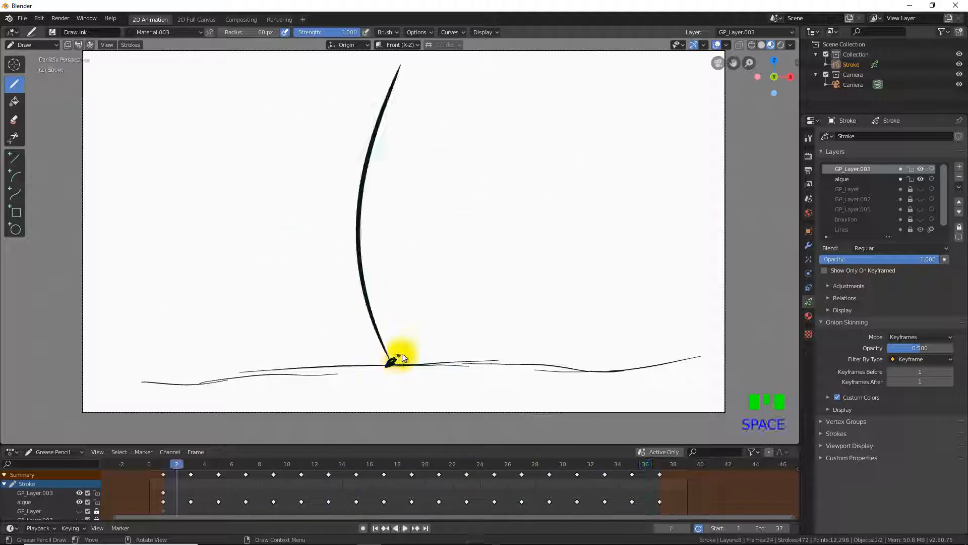
mouse_move(187, 473)
left_mouse_down()
mouse_move(190, 463)
mouse_move(536, 464)
mouse_move(506, 463)
mouse_move(521, 463)
left_mouse_up()
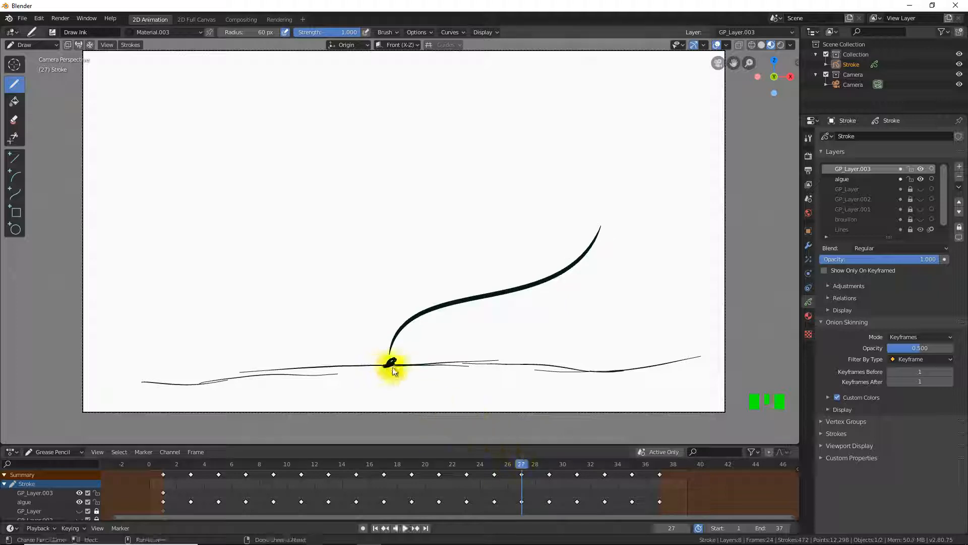
mouse_move(387, 357)
left_mouse_down()
mouse_move(401, 356)
mouse_move(384, 363)
mouse_move(391, 353)
mouse_move(390, 368)
mouse_move(383, 356)
mouse_move(281, 381)
left_mouse_up()
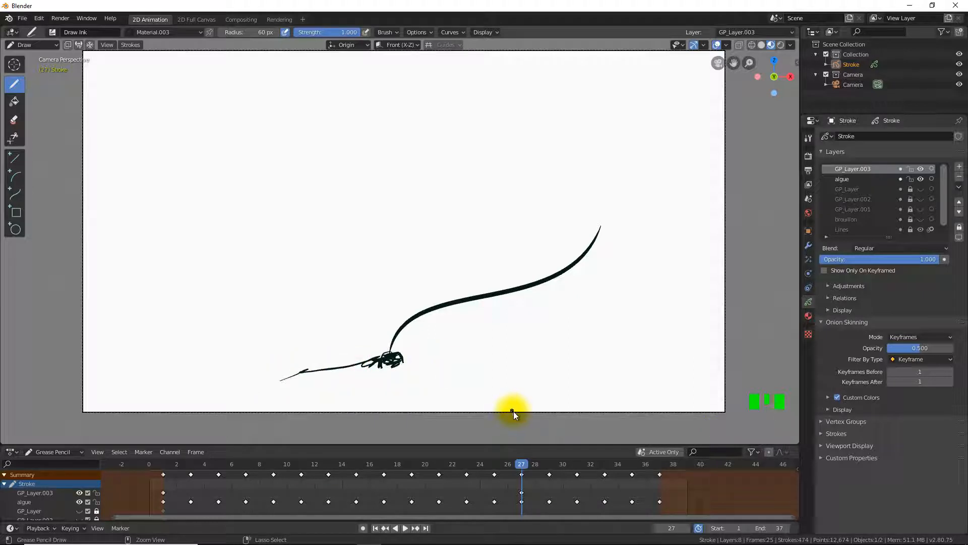
key("ctrl+z")
key("ctrl+z")
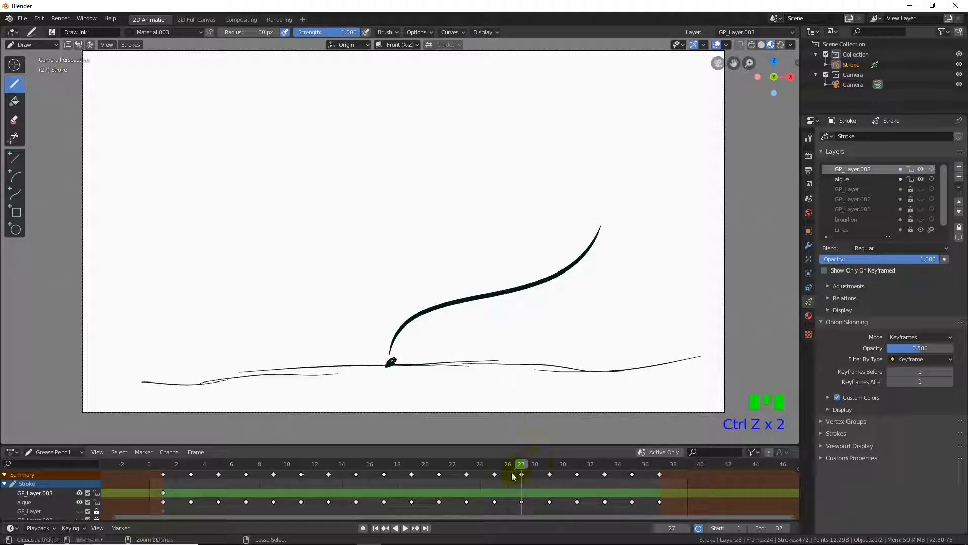
- On frame 1 of the new layer, scribble a wider clump over the curve's base and reinforce the ground line on both sides
left_click_drag(521, 471, 163, 479)
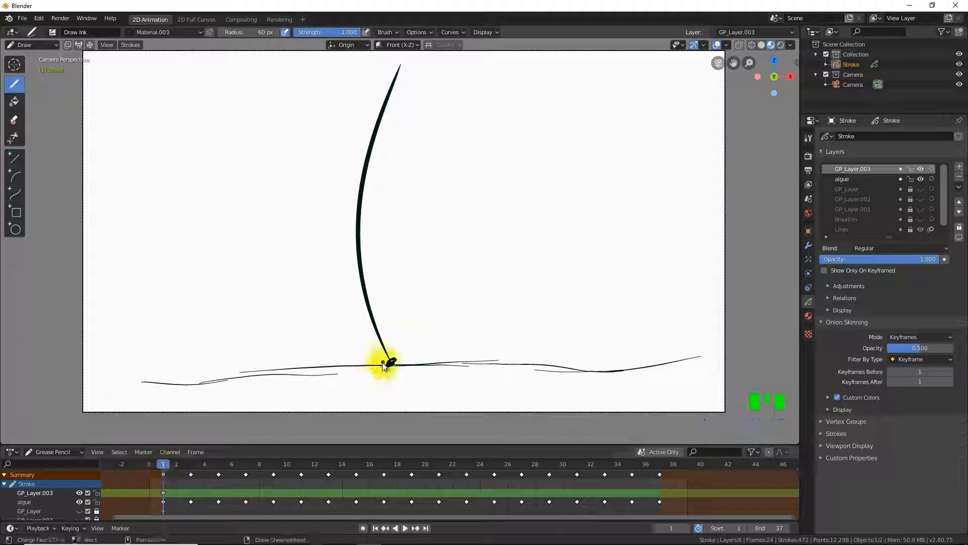
mouse_move(386, 362)
left_mouse_down()
mouse_move(372, 358)
mouse_move(385, 358)
left_mouse_up()
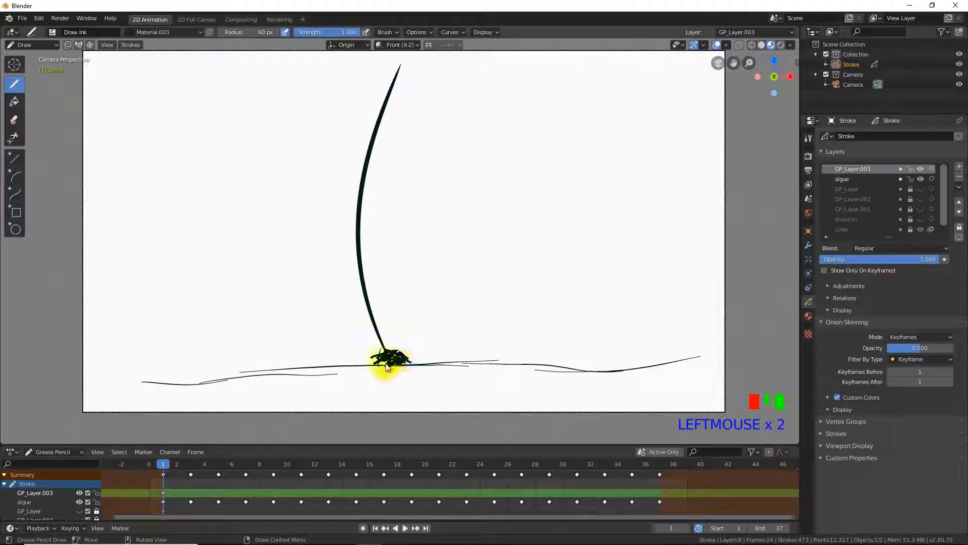
left_click_drag(371, 359, 293, 375)
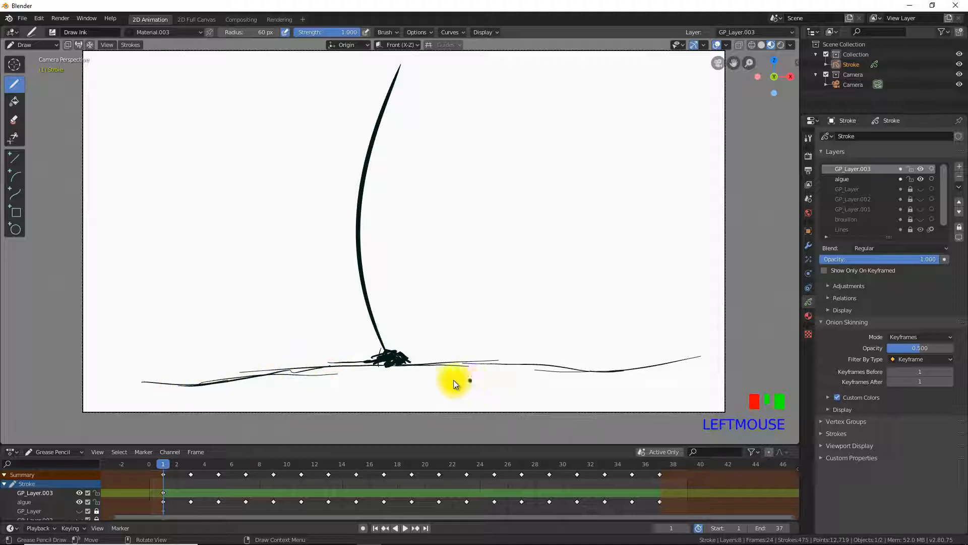
left_click_drag(412, 365, 480, 362)
left_click_drag(553, 367, 650, 367)
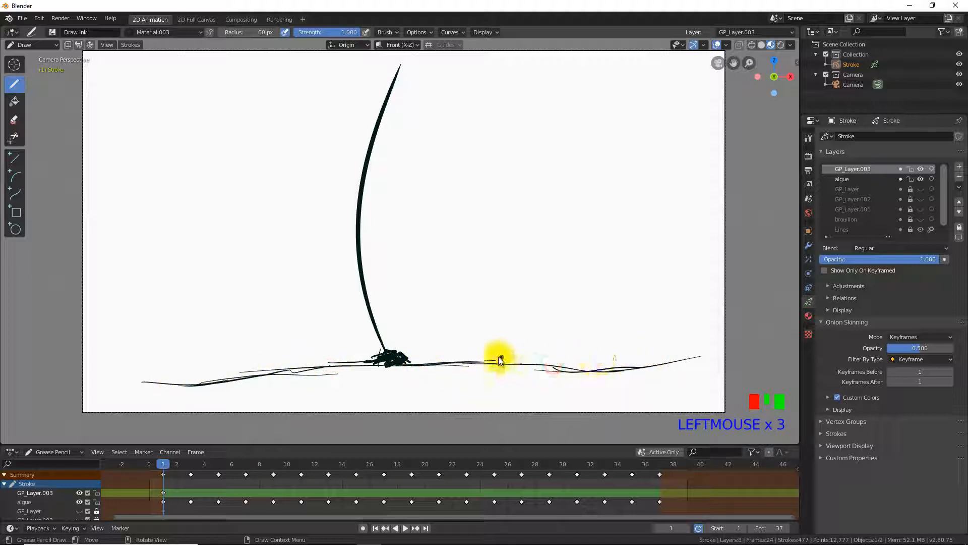
- Play the animation to check that the scribbled clump covers the curve's base throughout the swing, and stop playback
key("space")
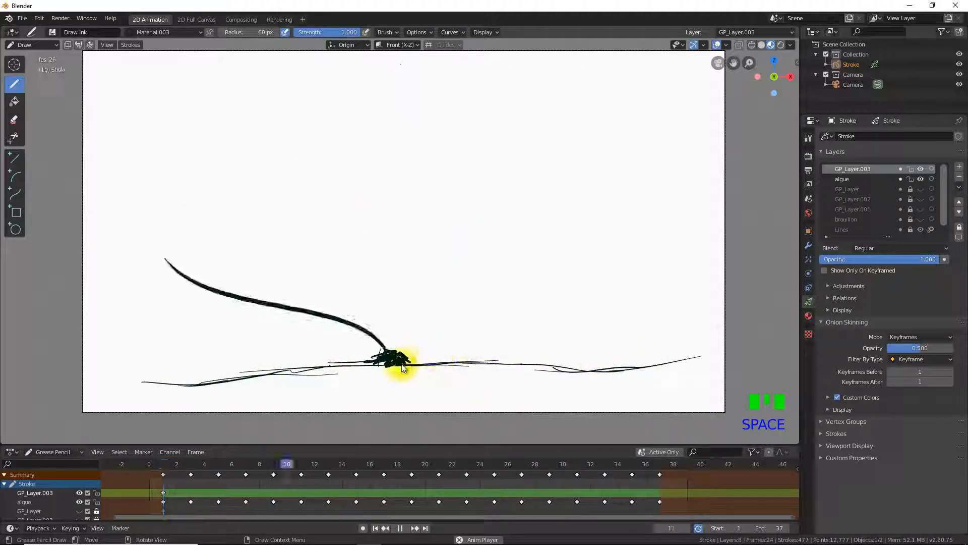
key("space")
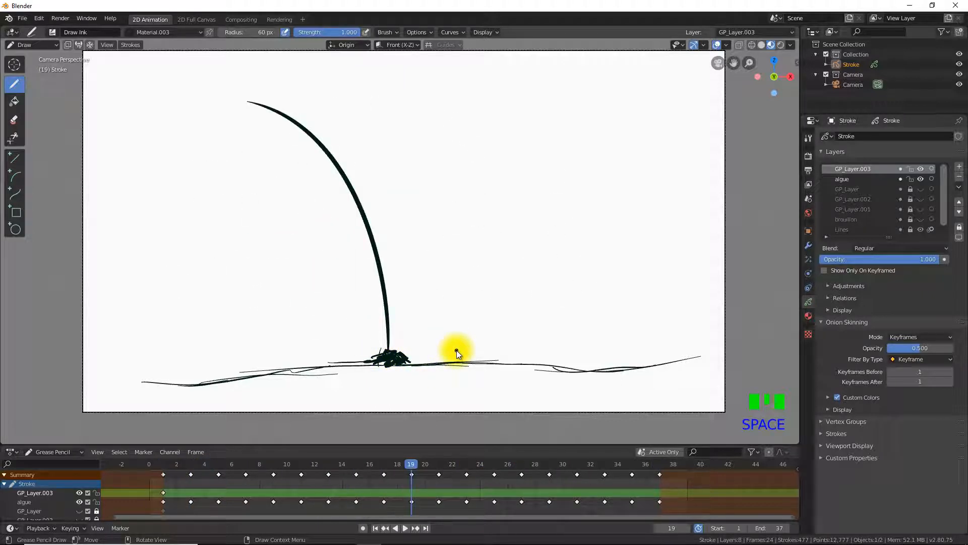
- Change the stroke color of Material.003 to green with R 0.075, G 0.498 and B 0.099
left_click(809, 316)
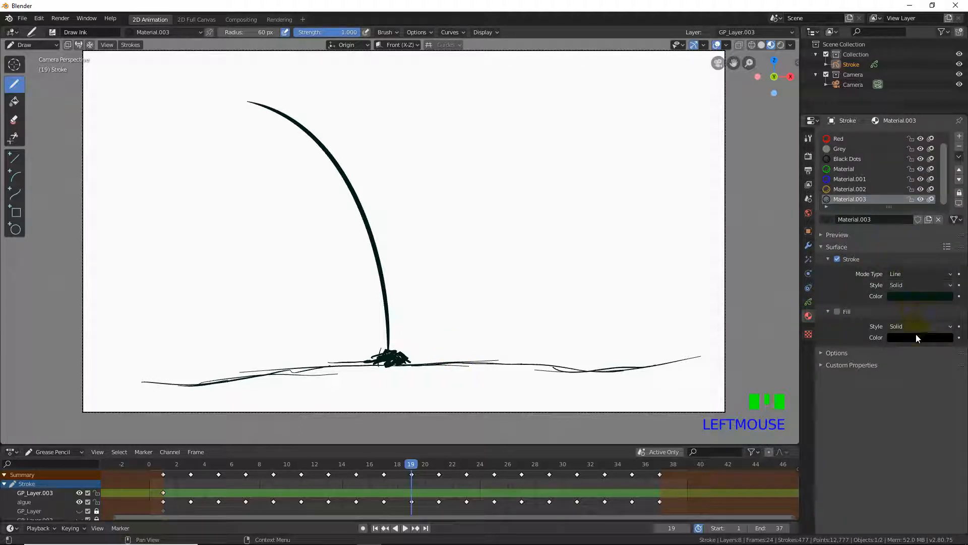
left_click(921, 297)
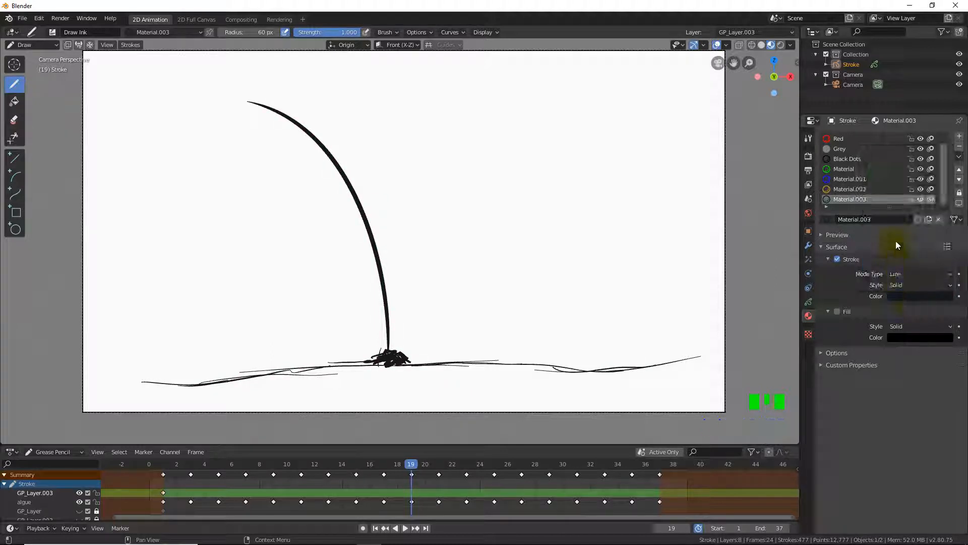
left_click(906, 298)
mouse_move(887, 262)
left_mouse_down()
mouse_move(925, 271)
mouse_move(901, 272)
left_mouse_up()
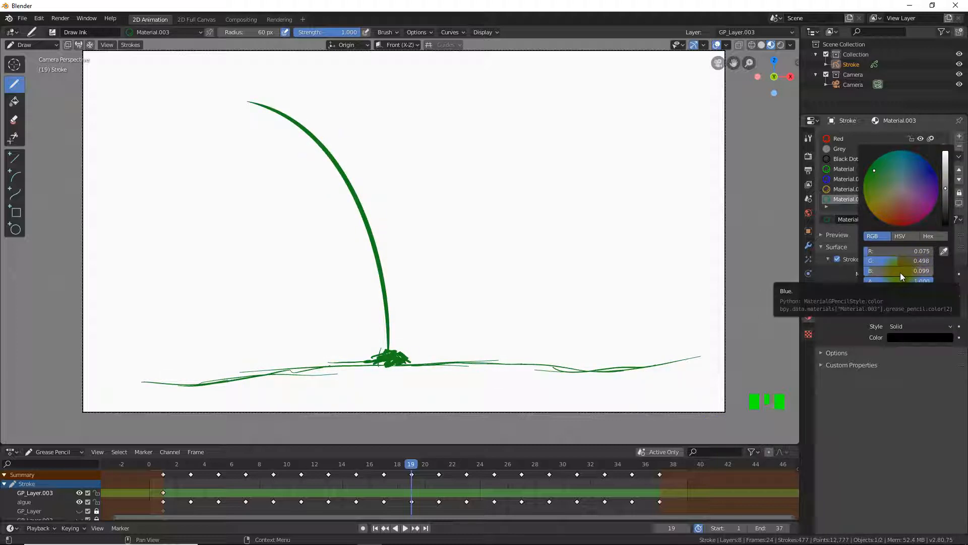
- Play the animation loop repeatedly to review the green seaweed swinging above the ground, and stop playback
key("space")
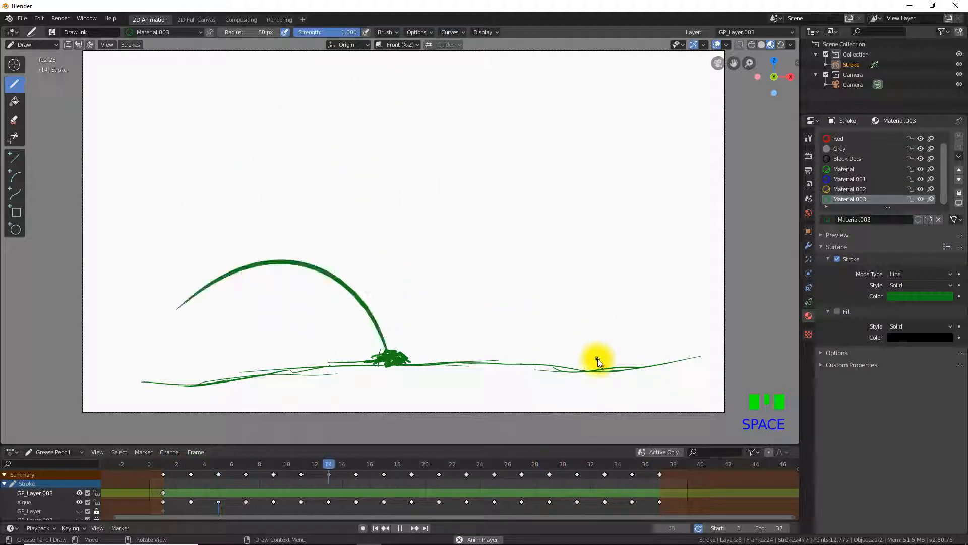
key("space")
key("space")
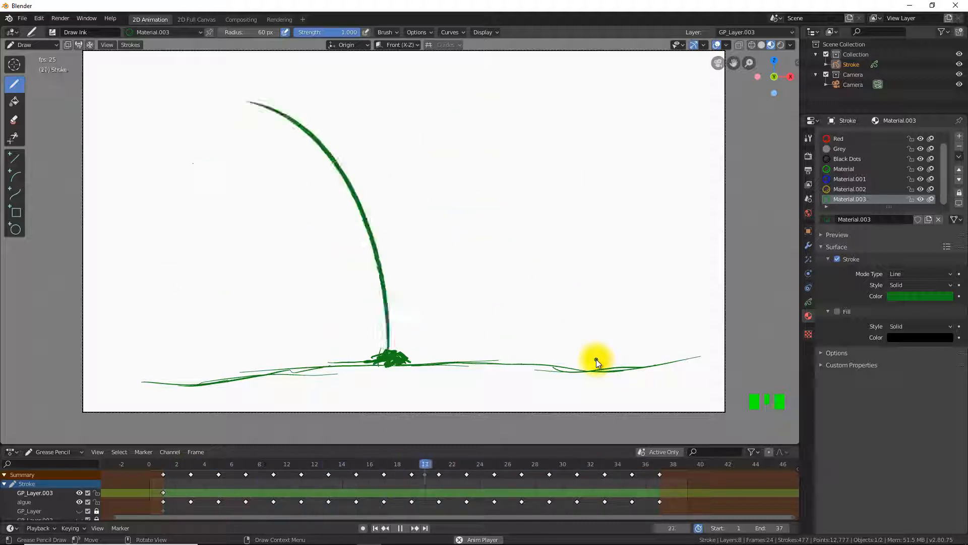
key("space")
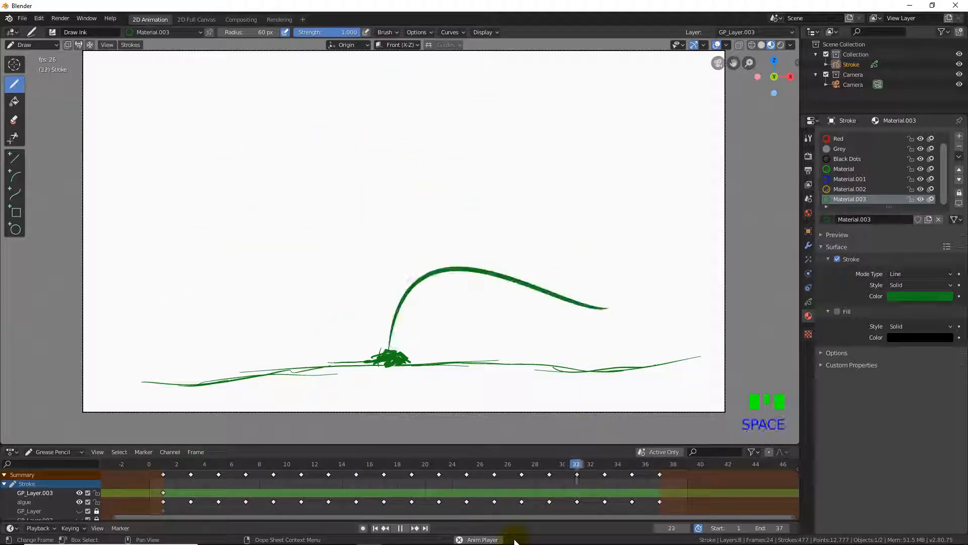
mouse_move(513, 543)
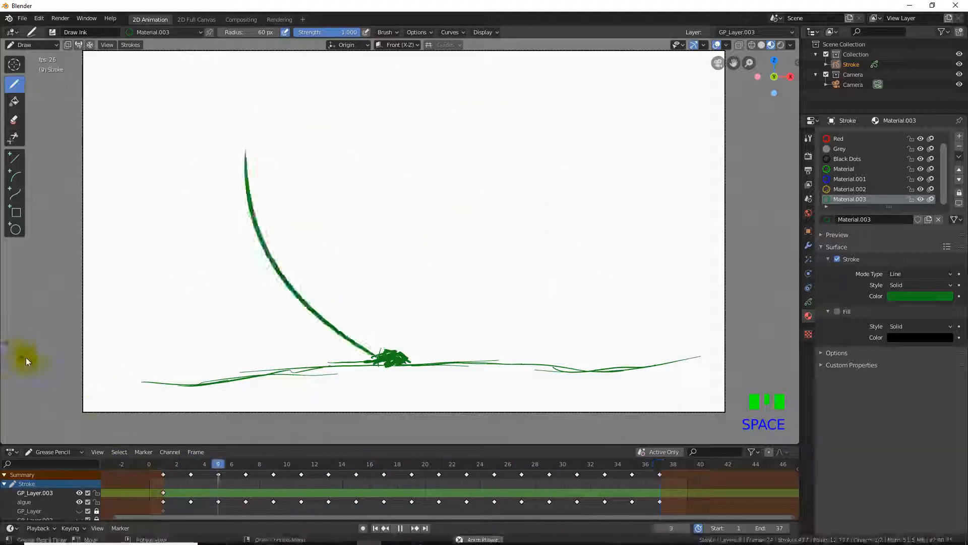
left_click(260, 483)
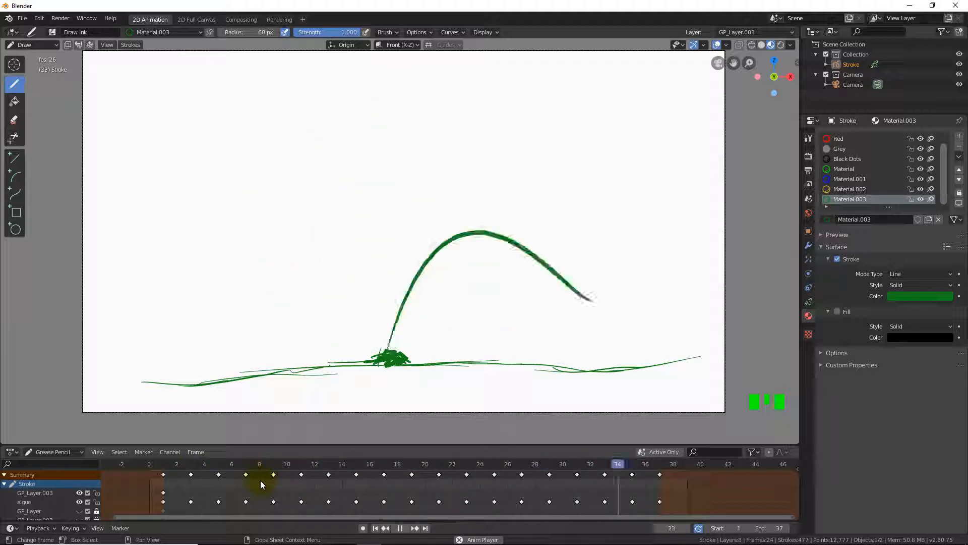
key("space")
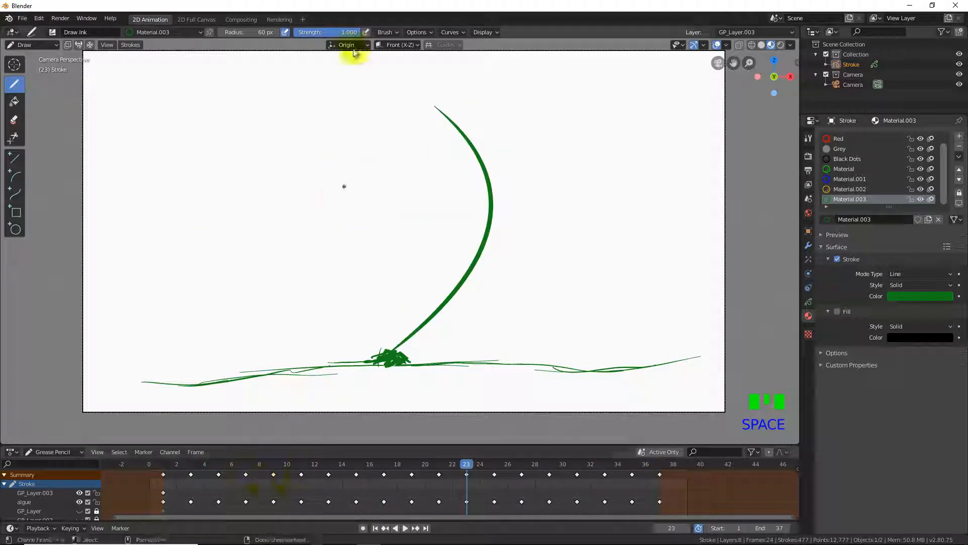